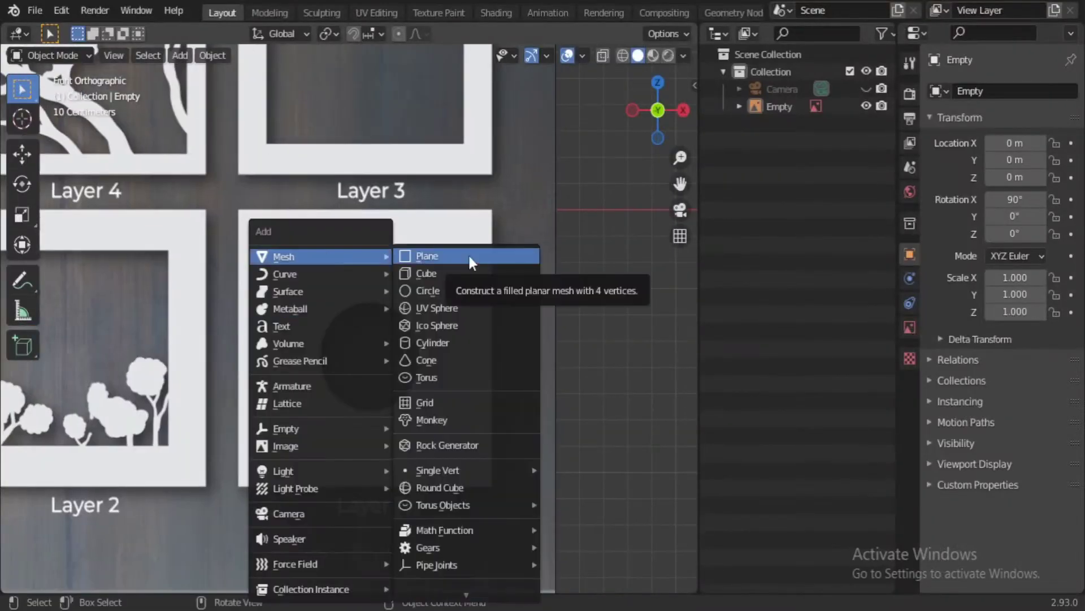
Step: Add a circle mesh at Layer 1's hole, scale it down, and enter Edit Mode
left_click(428, 290)
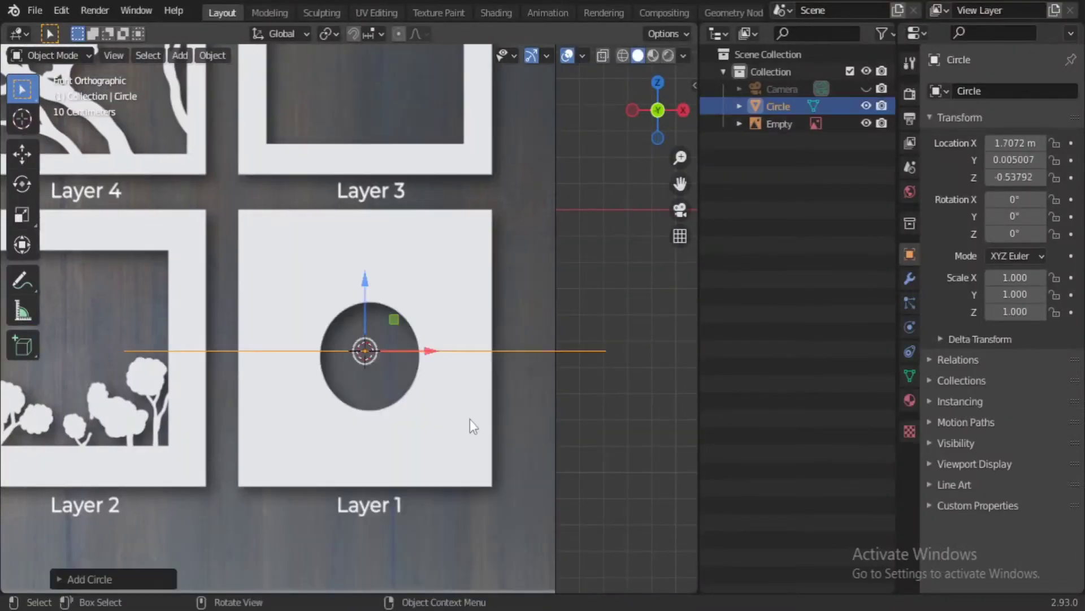
key("s")
left_click(395, 385)
scroll(396, 384, "up", 2)
scroll(541, 402, "down", 4)
key("Tab")
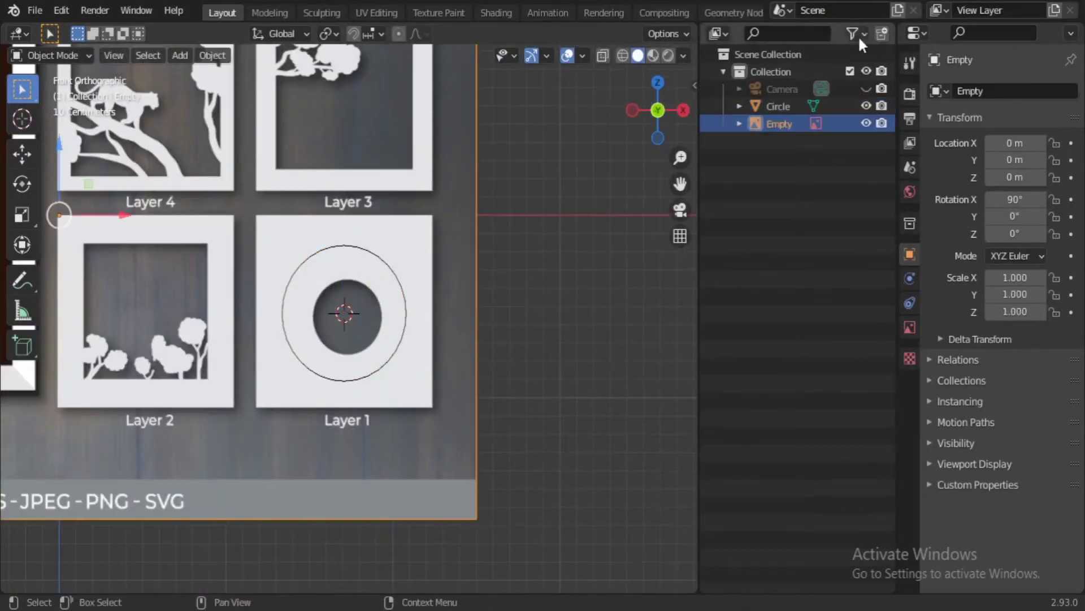
Step: Shrink the circle to the hole's size and centre it on the hole
key("Tab")
scroll(412, 337, "up", 2)
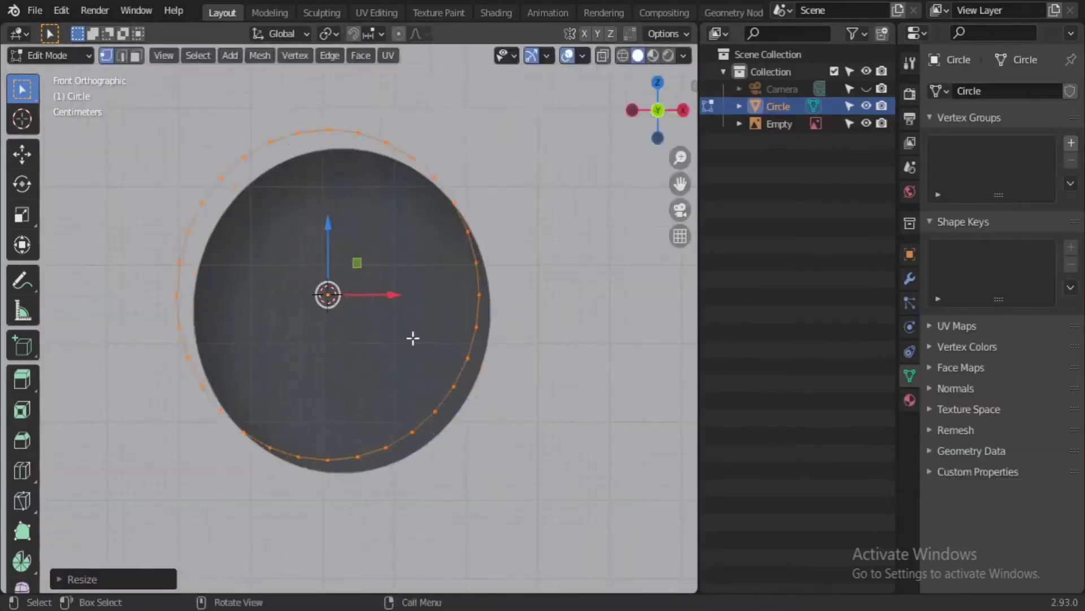
key("s")
left_click(452, 362)
key("g")
key("x")
key("z")
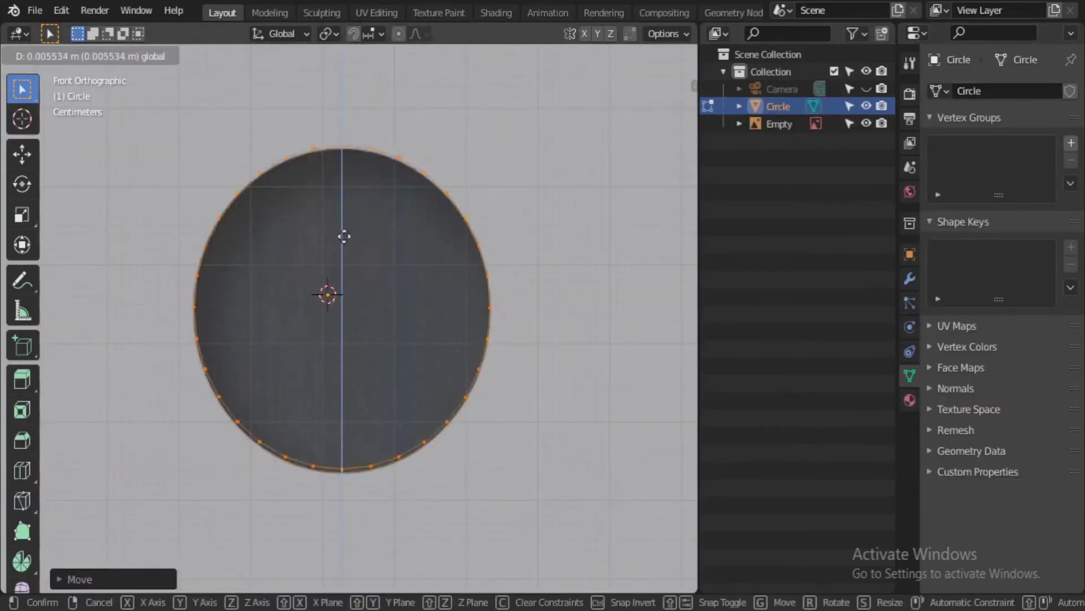
left_click(393, 323)
scroll(393, 324, "down", 4)
scroll(427, 371, "up", 1)
Step: Extrude the circle into a wide ring and flatten its bottom edge
key("e")
key("s")
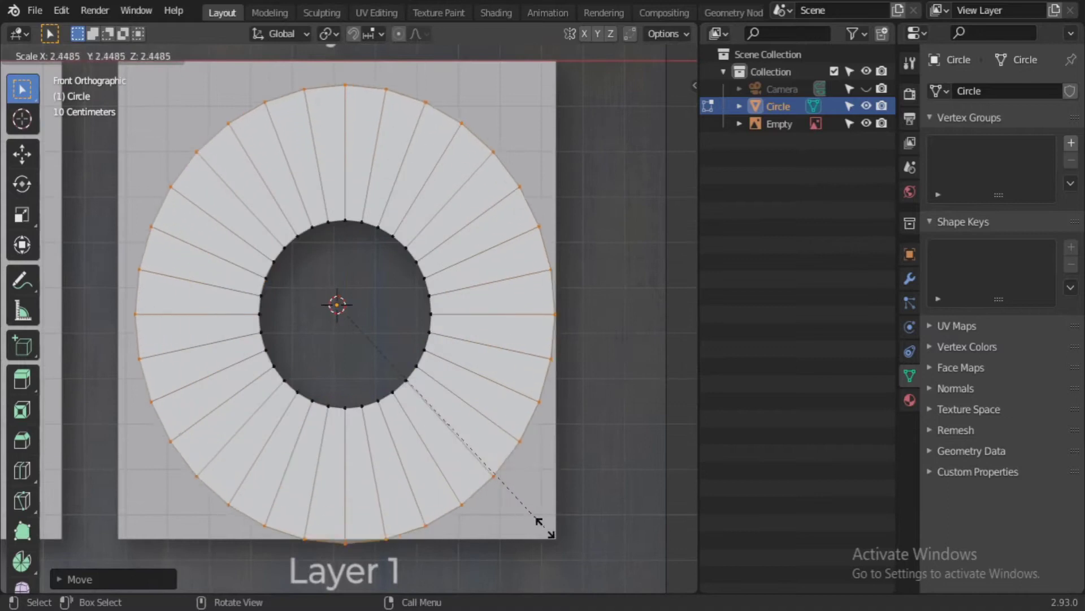
left_click(539, 527)
left_click(414, 489)
key("s")
key("z")
key("0")
key("Return")
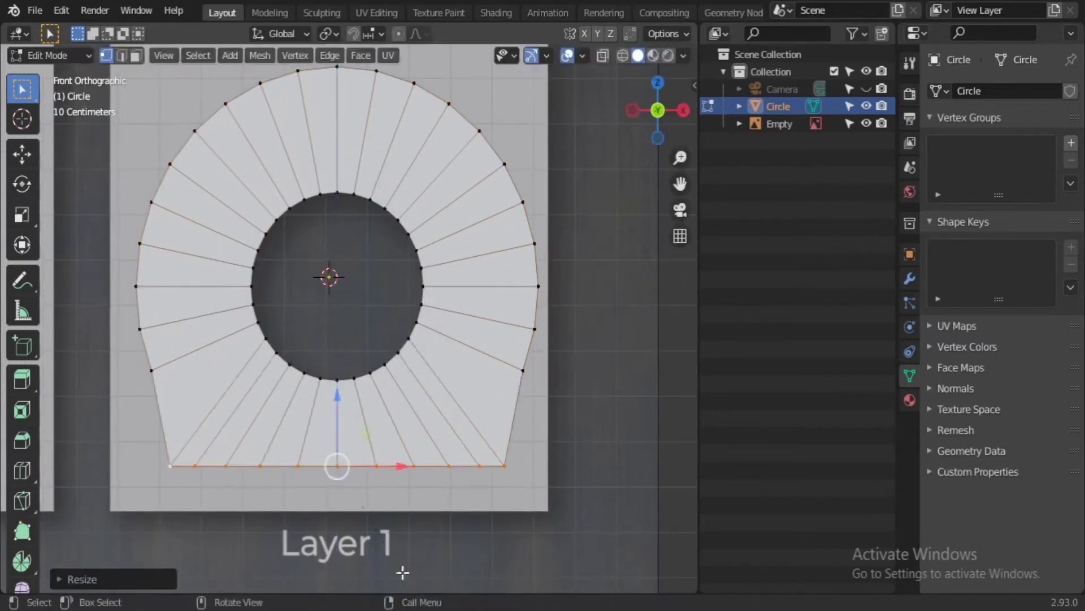
Step: Flatten the ring's top edge, move it to the panel's top border, and widen it
left_click_drag(146, 205, 598, 366)
key("s")
key("z")
key("0")
key("Return")
key("g")
key("z")
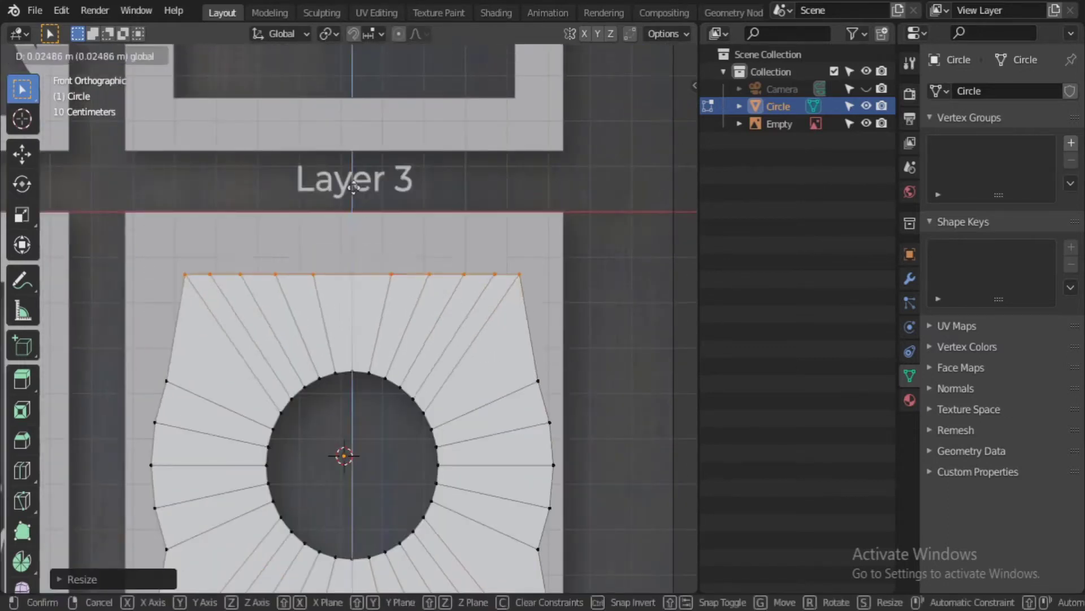
key("Return")
key("s")
left_click(511, 357)
Step: Move the right side onto the panel edge and straighten the left edge
key("g")
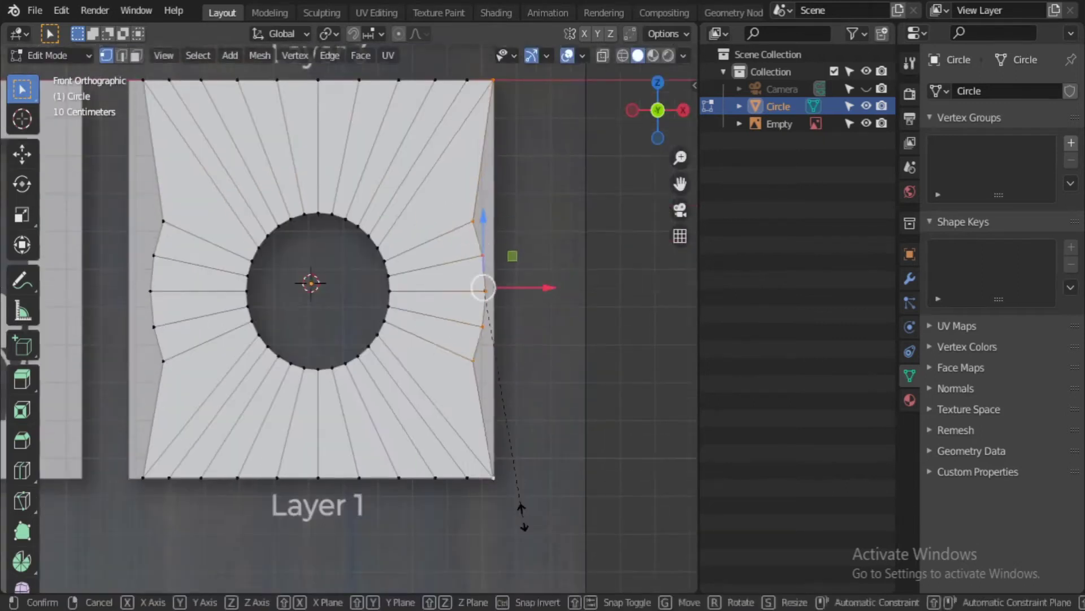
left_click(342, 391)
scroll(342, 391, "up", 5)
scroll(342, 391, "down", 2)
scroll(462, 405, "down", 4)
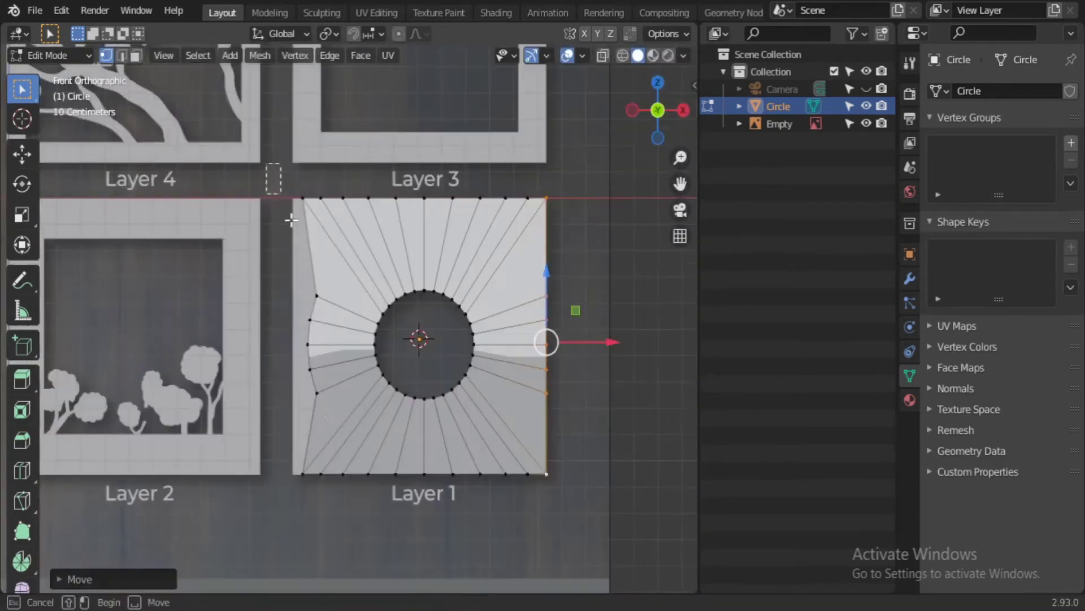
scroll(295, 326, "up", 1)
left_click(280, 532, "ctrl")
key("s")
key("x")
key("0")
key("Return")
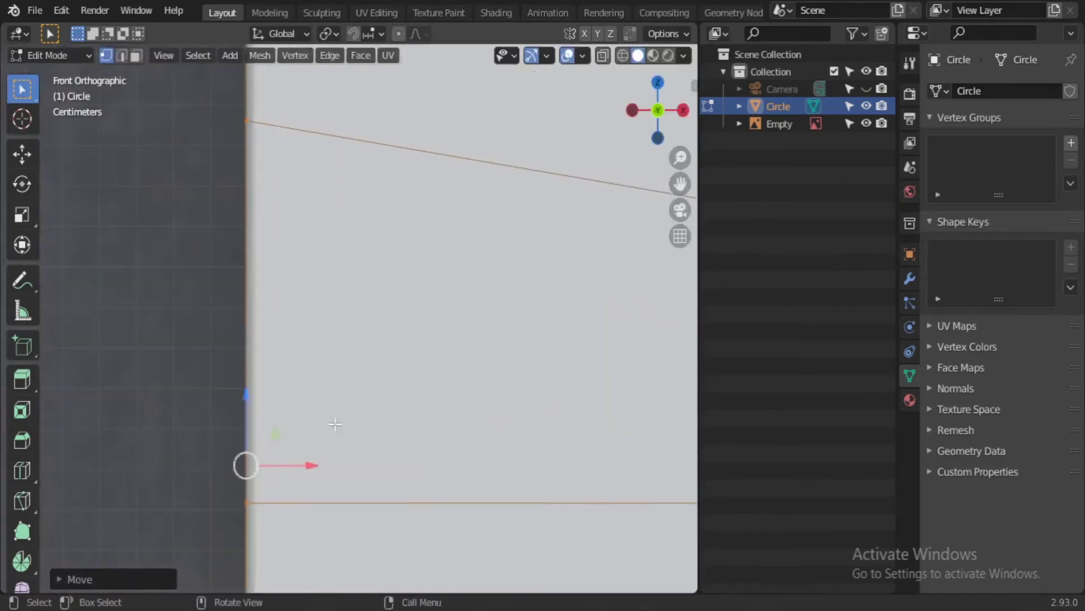
scroll(476, 377, "down", 4)
Step: Move the object to a new Scene collection, name it 'Layer 1', and check the side view
key("Tab")
scroll(476, 378, "up", 3)
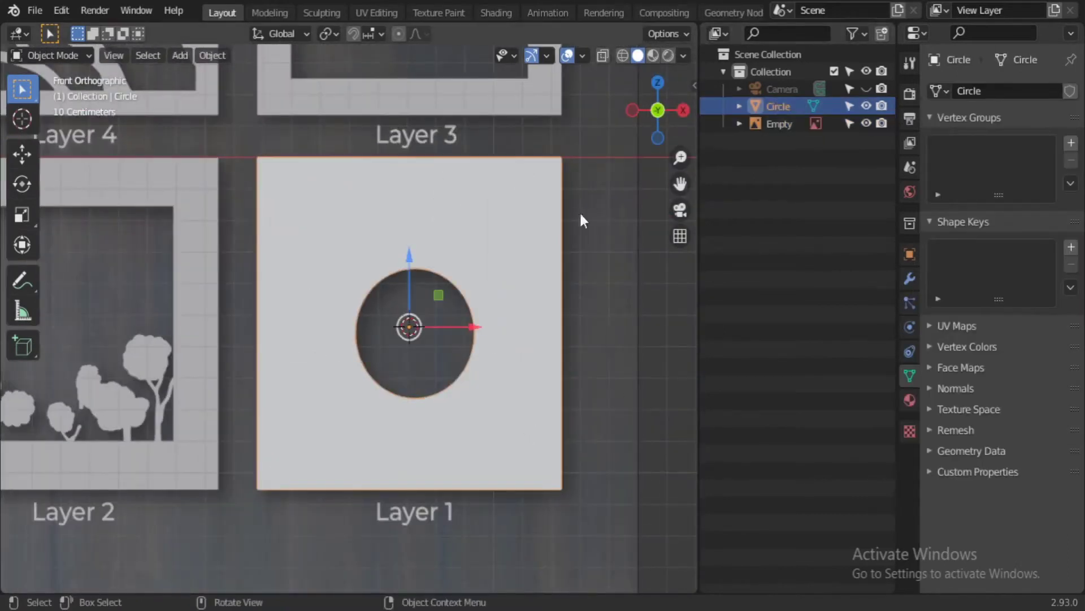
type("mScene")
key("Return")
type("Layer 1")
key("Return")
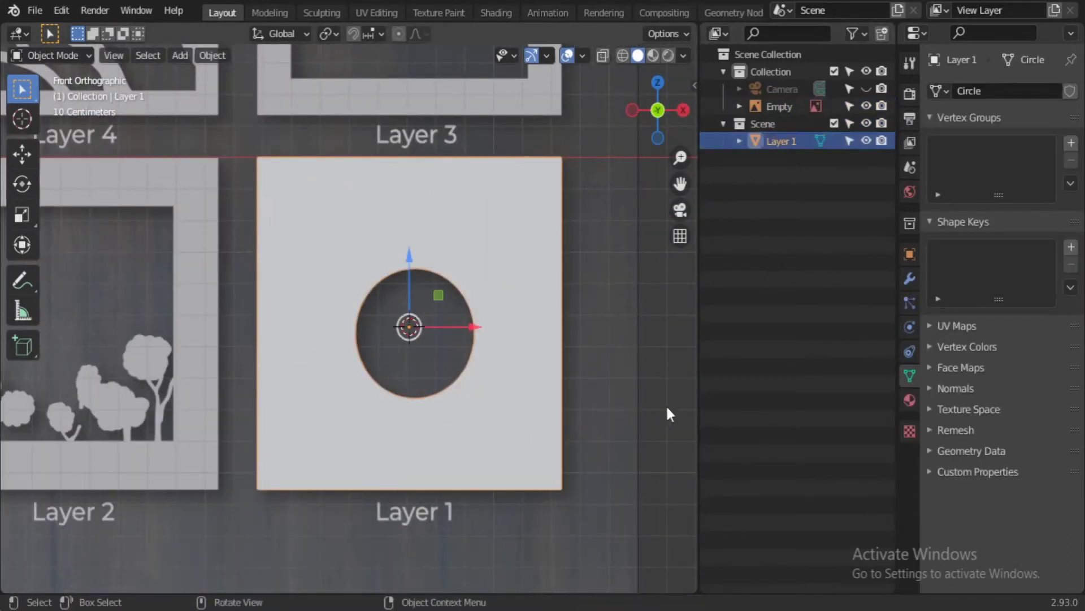
scroll(504, 405, "down", 3)
key("KP_3")
left_click(436, 308)
key("KP_1")
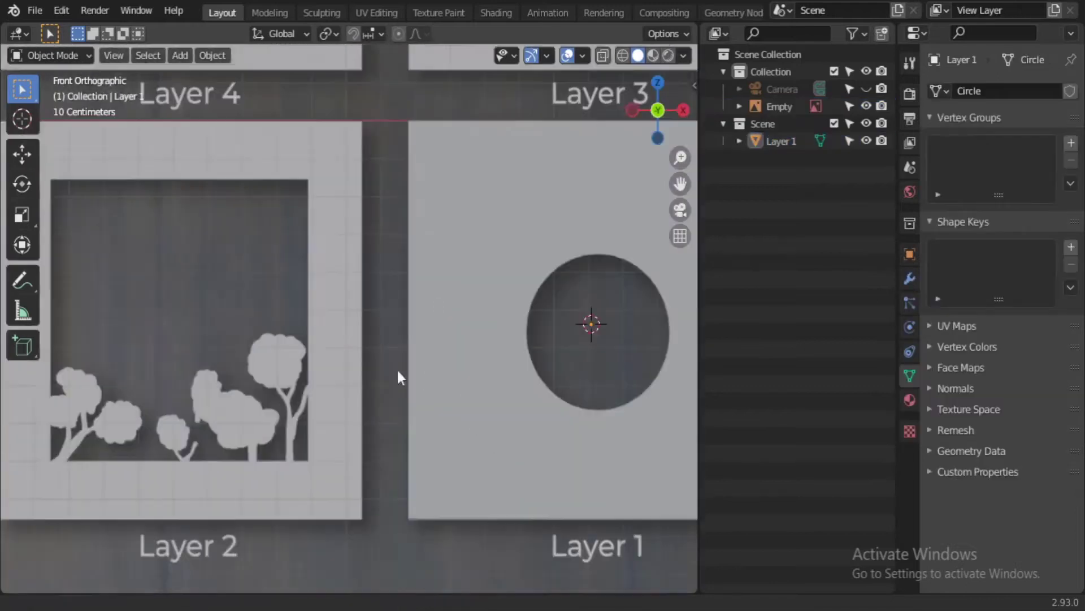
Step: Add a plane rotated 90° on X, scaled over the Layer 2 panel, in Edit Mode
key("shift+a")
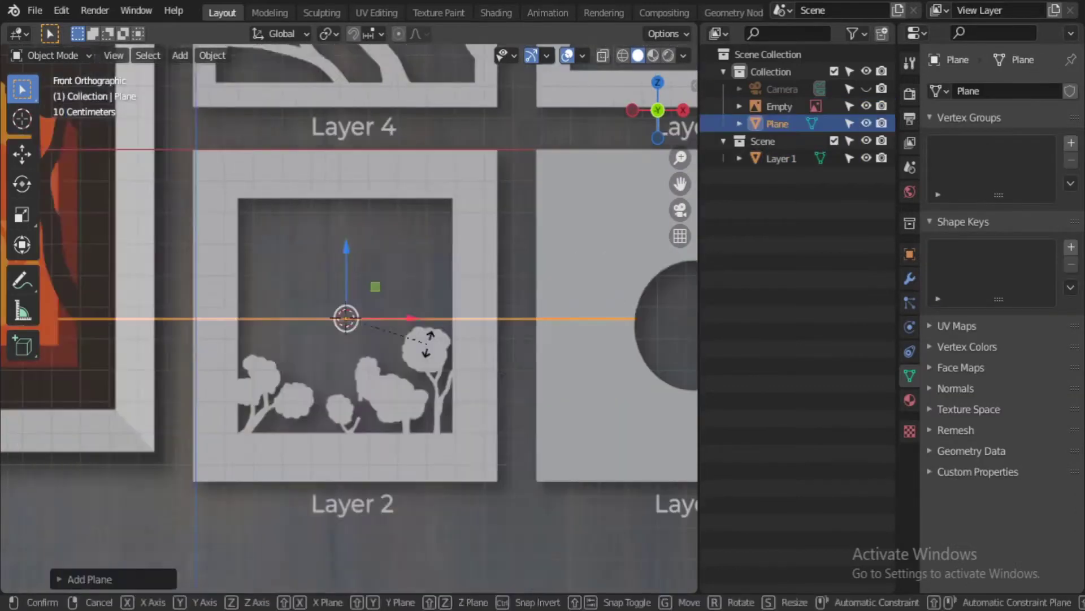
key("r")
key("x")
key("9")
key("0")
key("Return")
key("s")
left_click(349, 458)
key("Tab")
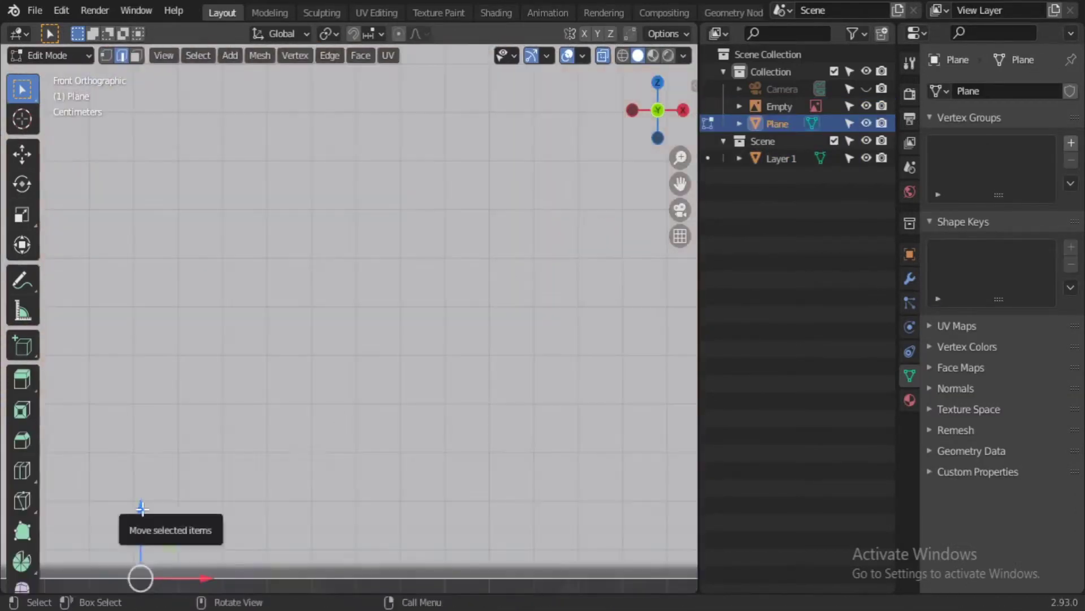
Step: Move the plane's outer edges onto the Layer 2 panel borders
scroll(495, 296, "up", 5)
key("g")
key("x")
left_click(308, 437)
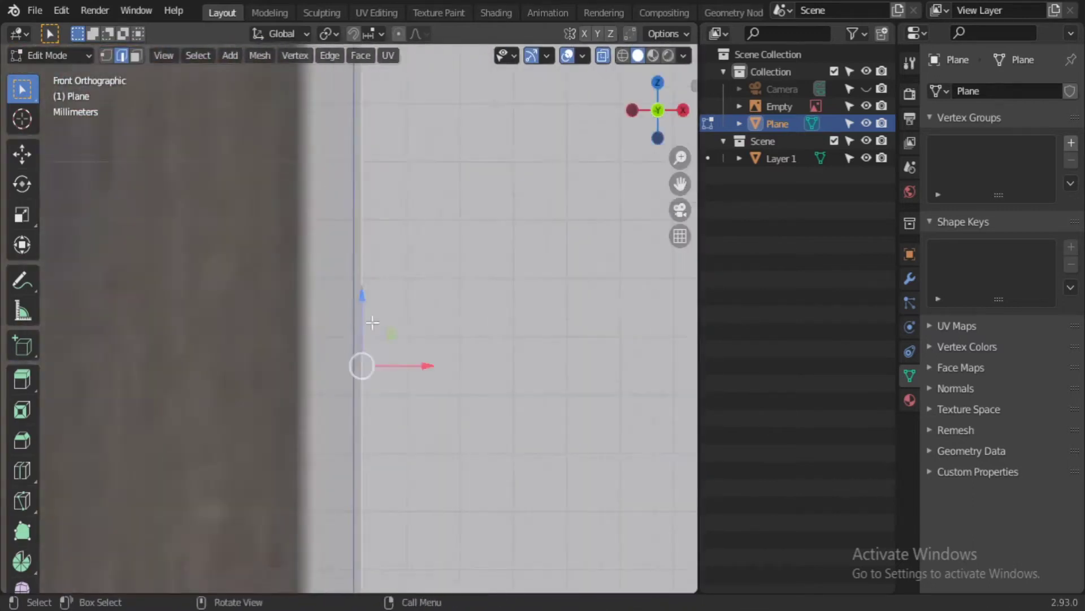
scroll(480, 444, "up", 3)
key("g")
left_click(475, 220)
scroll(320, 303, "down", 5)
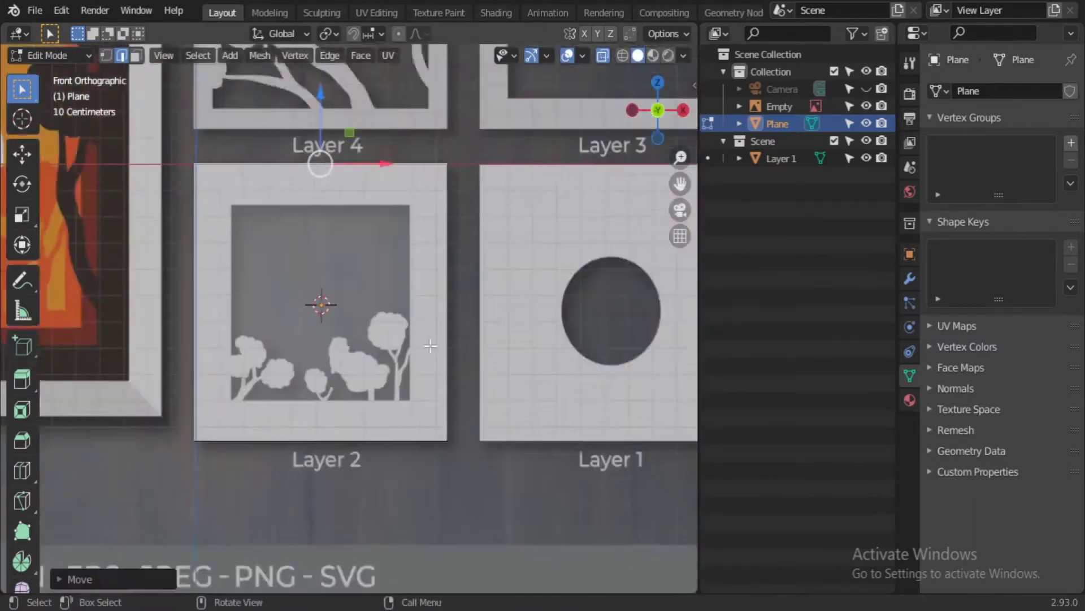
scroll(308, 296, "up", 4)
Step: Inset the face into a frame and align an inner side edge to the border
key("i")
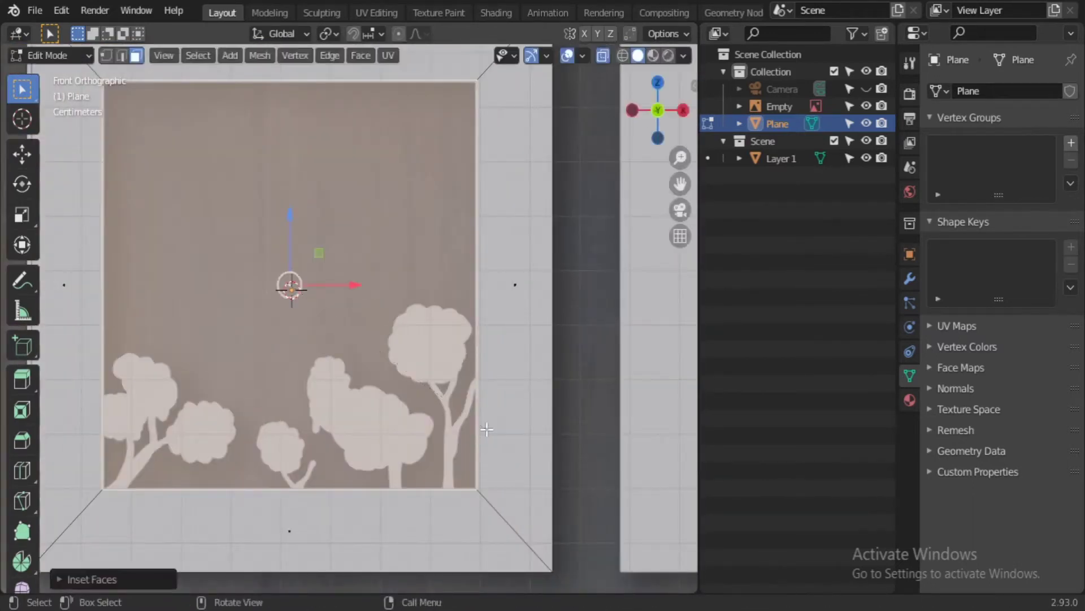
key("2")
scroll(487, 429, "up", 5)
key("g")
left_click(448, 431)
key("g")
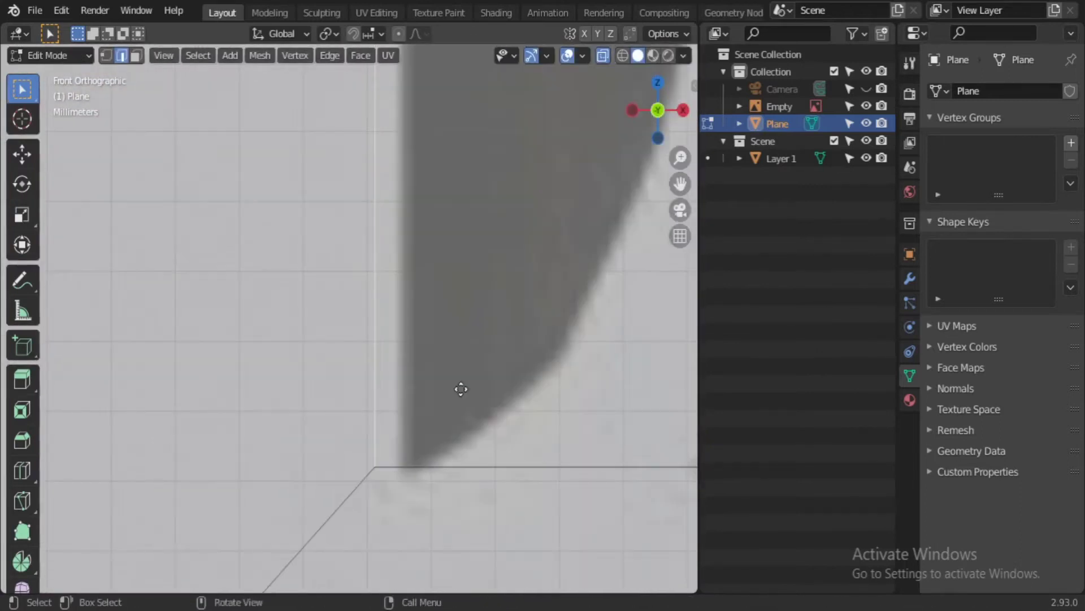
key("g")
key("x")
left_click(491, 400)
Step: Align the bottom and remaining inner edges to the panel's inner border
key("g")
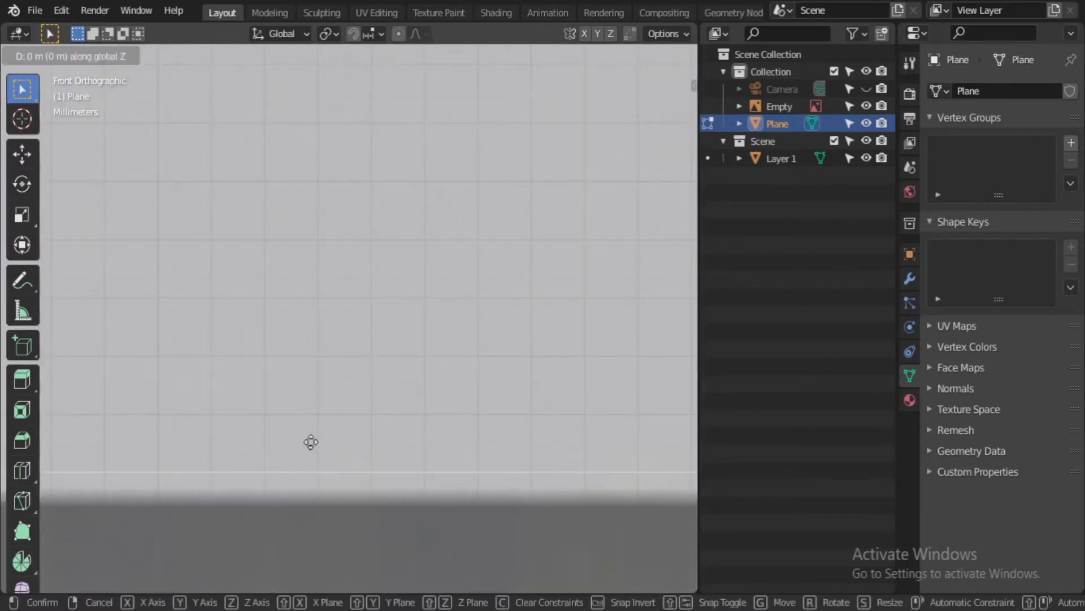
left_click(311, 442)
scroll(356, 469, "down", 4)
scroll(528, 340, "up", 5)
key("g")
key("x")
left_click(509, 336)
scroll(371, 439, "down", 5)
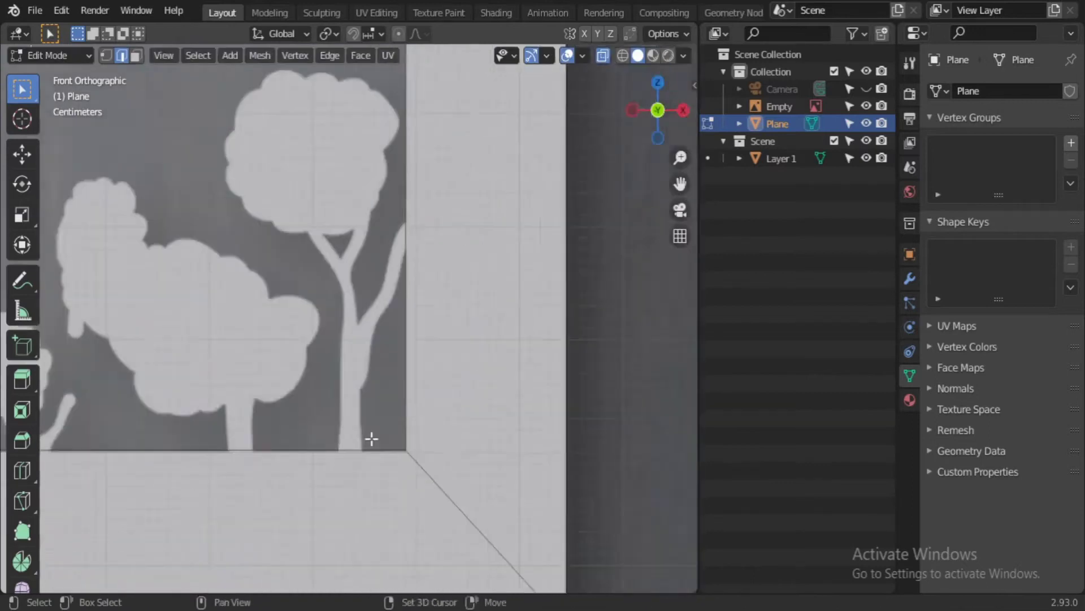
scroll(371, 439, "up", 1)
scroll(341, 399, "down", 1)
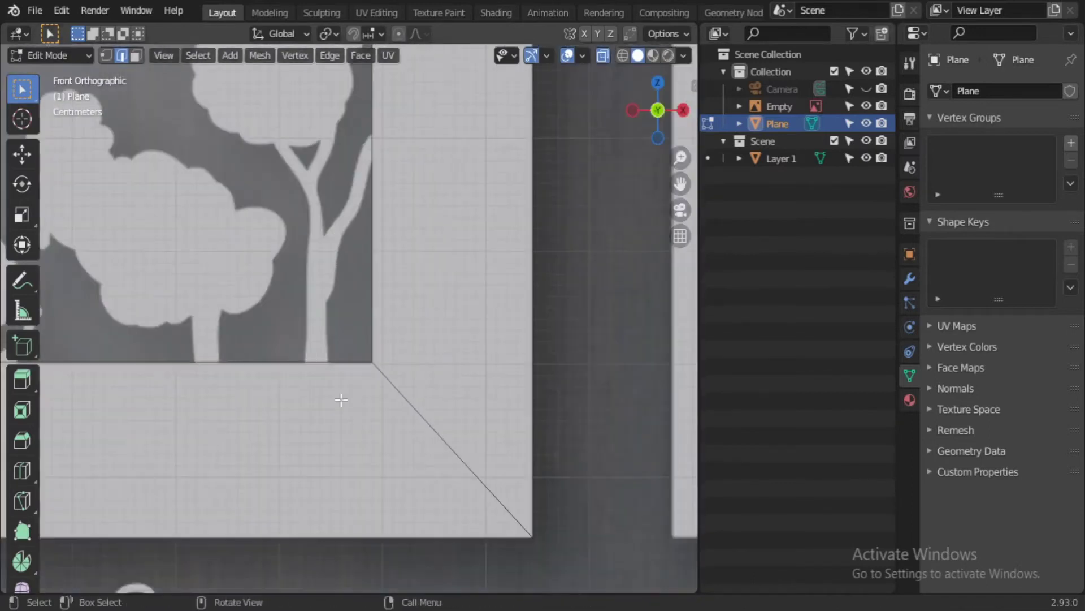
left_click(566, 400)
scroll(566, 400, "down", 2)
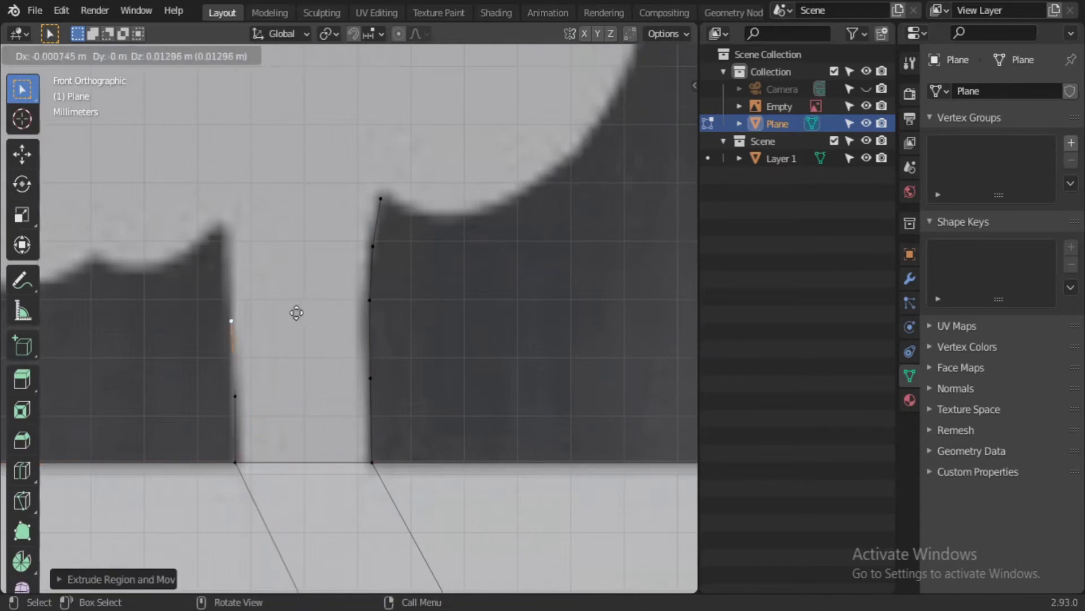
Step: Place outline vertices along the tree crown, then extrude new ones along its edge
left_click(293, 202)
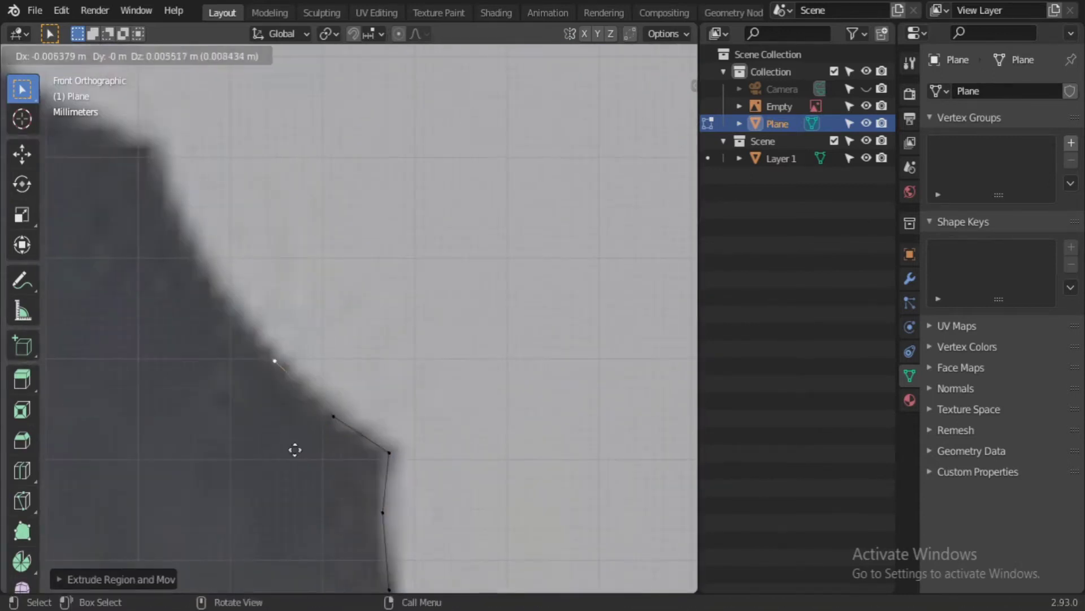
left_click(318, 318)
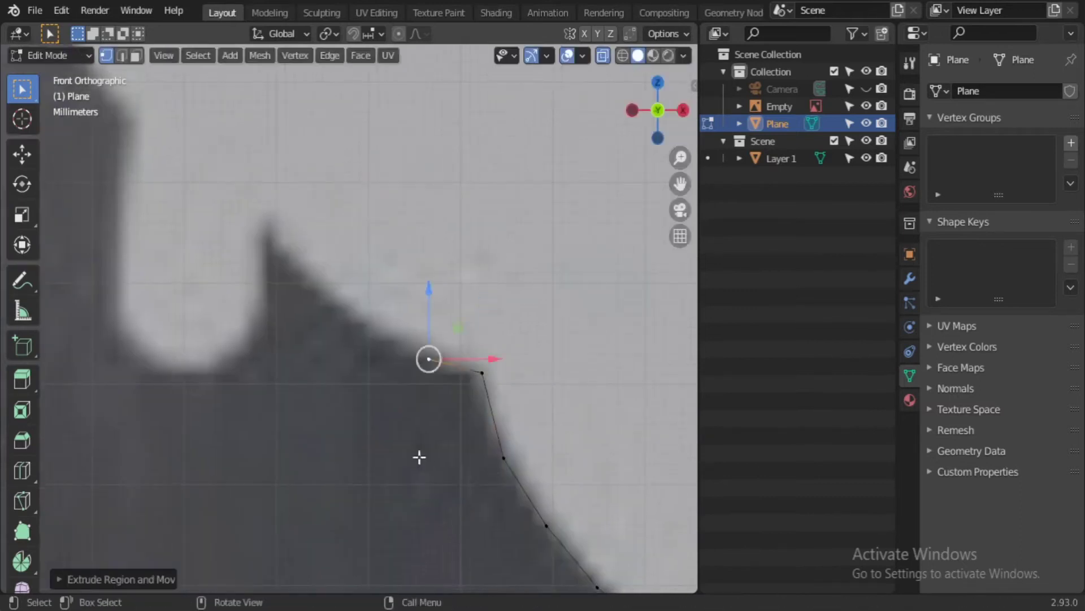
left_click(200, 278)
left_click(27, 96)
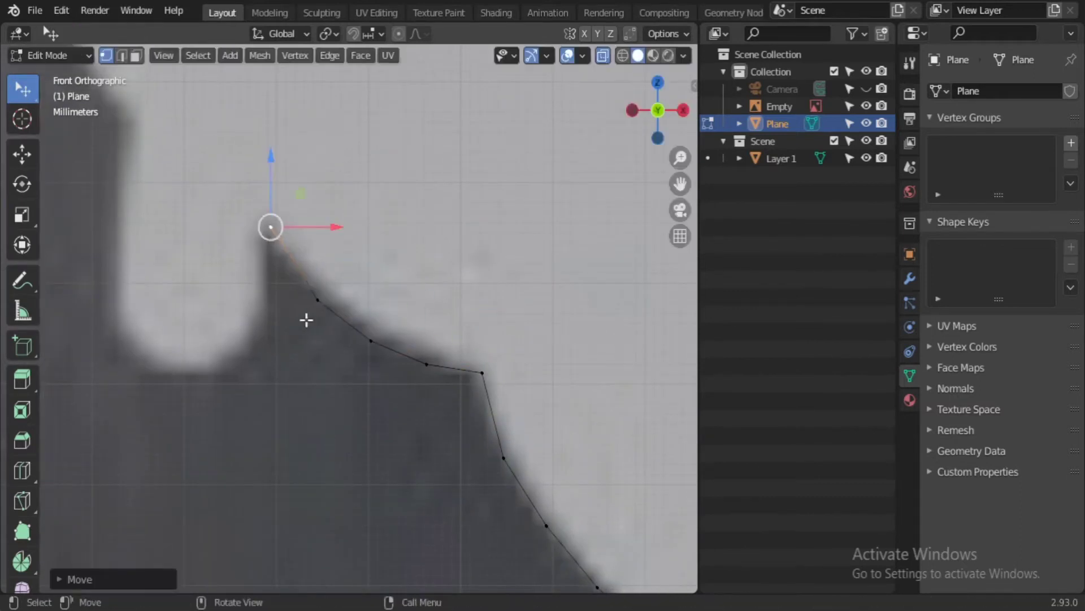
key("e")
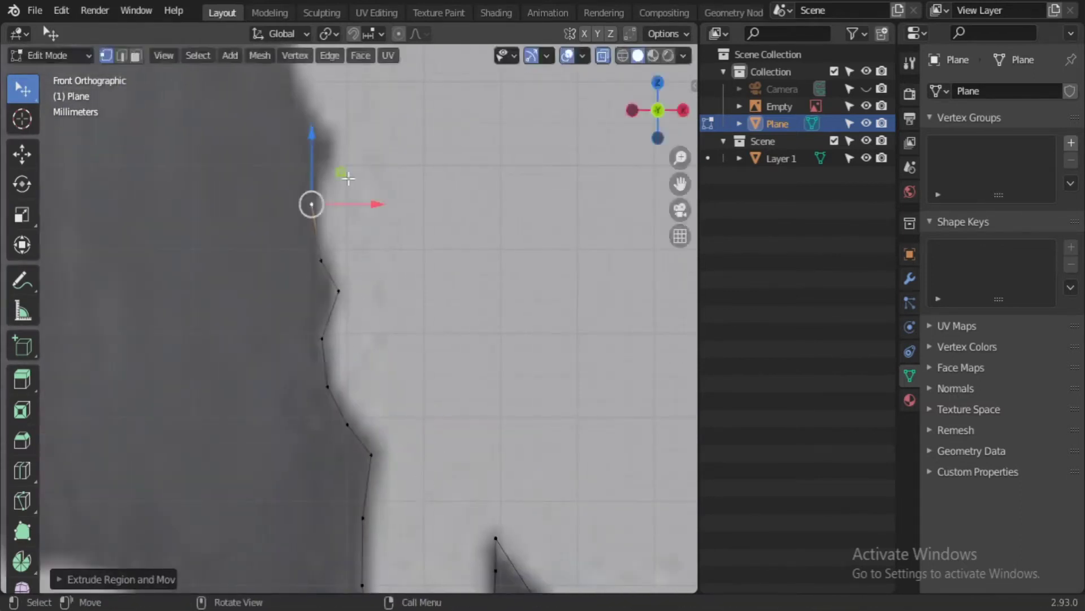
middle_click_drag(348, 179, 320, 383, "shift")
left_click(350, 78)
middle_click_drag(350, 78, 337, 280, "shift")
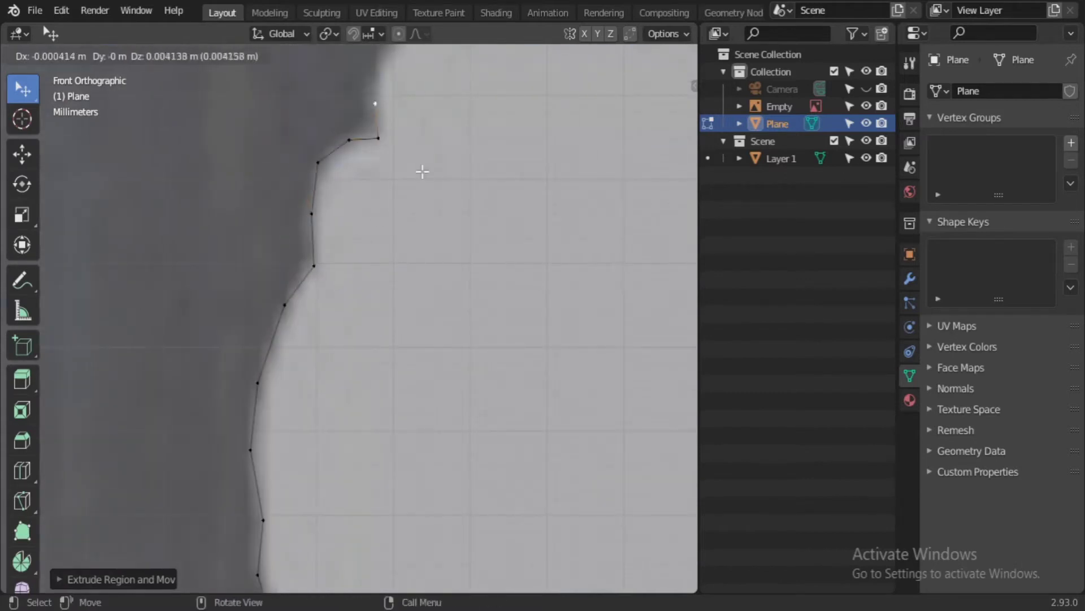
left_click(422, 171)
middle_click_drag(422, 171, 423, 302, "shift")
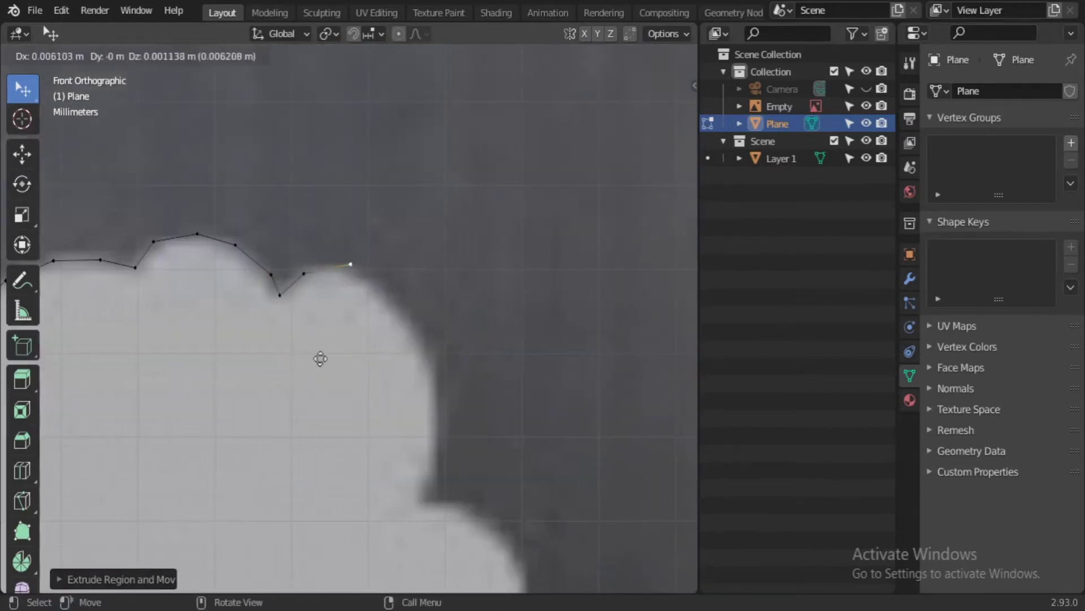
Step: Keep extruding vertices around the crown's scalloped edge, panning to follow it
key("e")
left_click(431, 491)
middle_click_drag(431, 491, 527, 279, "shift")
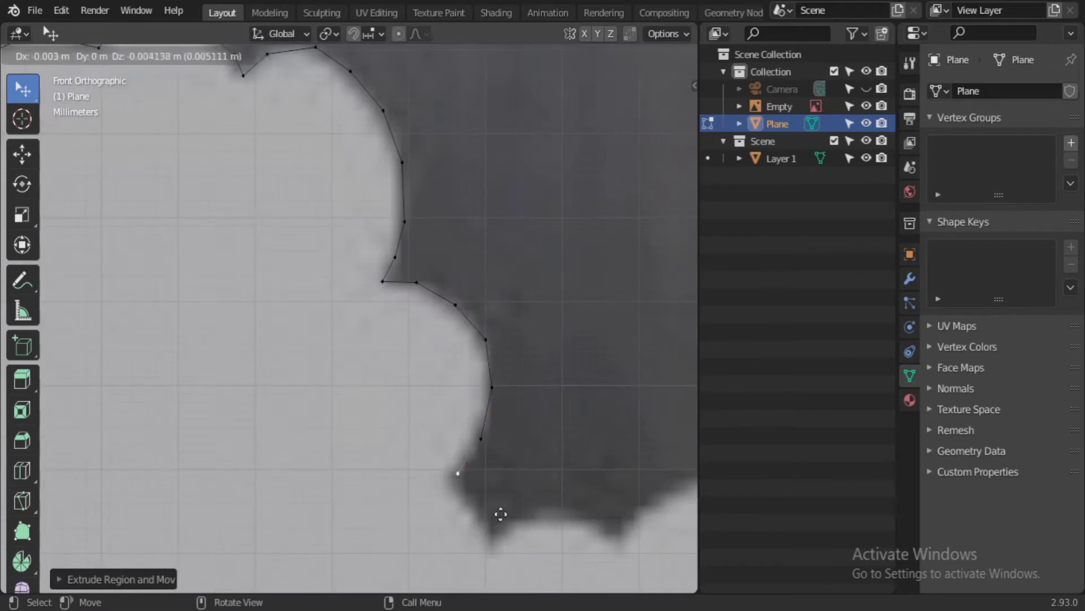
middle_click_drag(588, 507, 608, 412, "shift")
key("e")
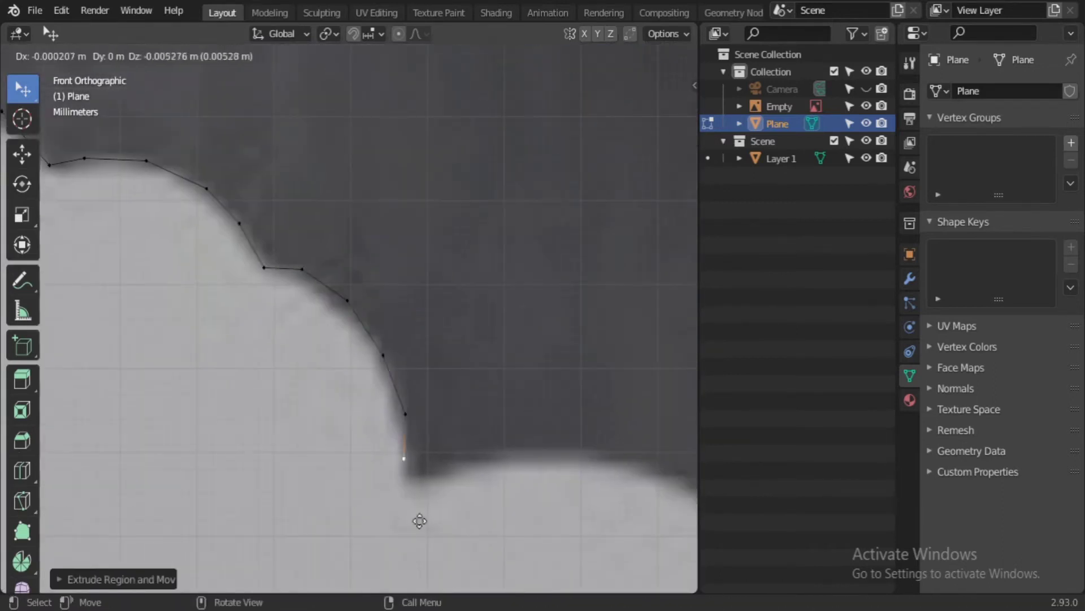
middle_click_drag(648, 510, 288, 292, "shift")
key("e")
left_click(431, 504)
Step: Trace the tree edge, undo a misplaced vertex, and continue the outline onto a branch
middle_click_drag(432, 503, 330, 552, "shift")
key("e")
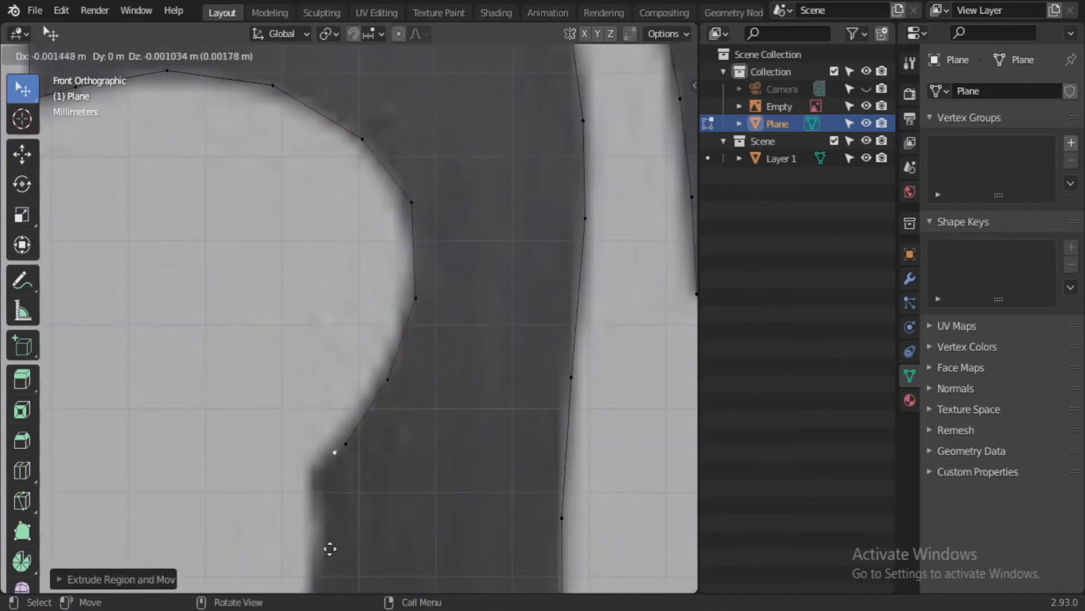
left_click(395, 281)
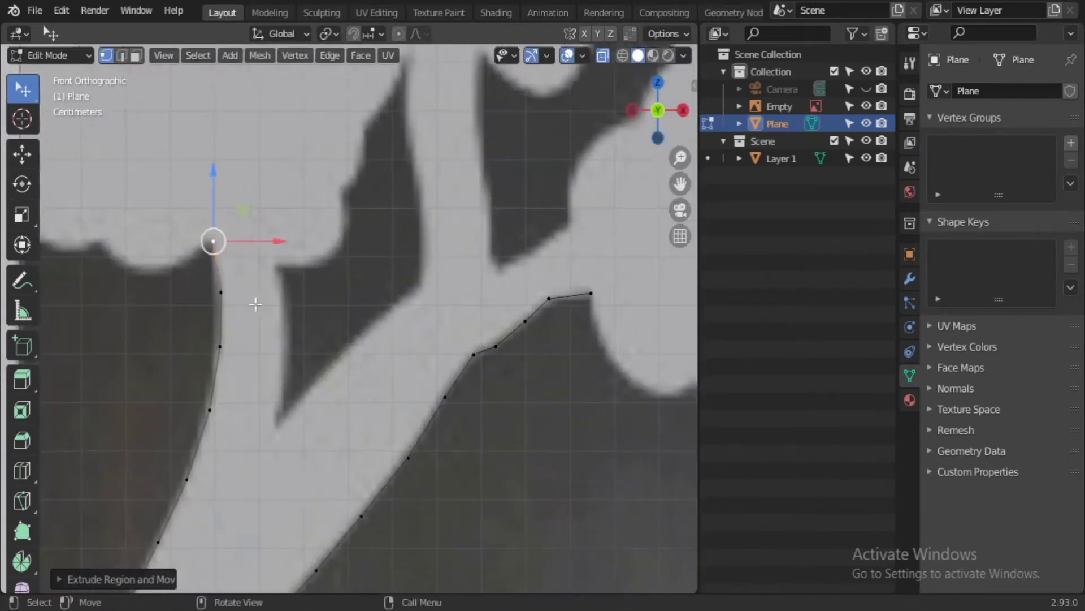
key("ctrl+z")
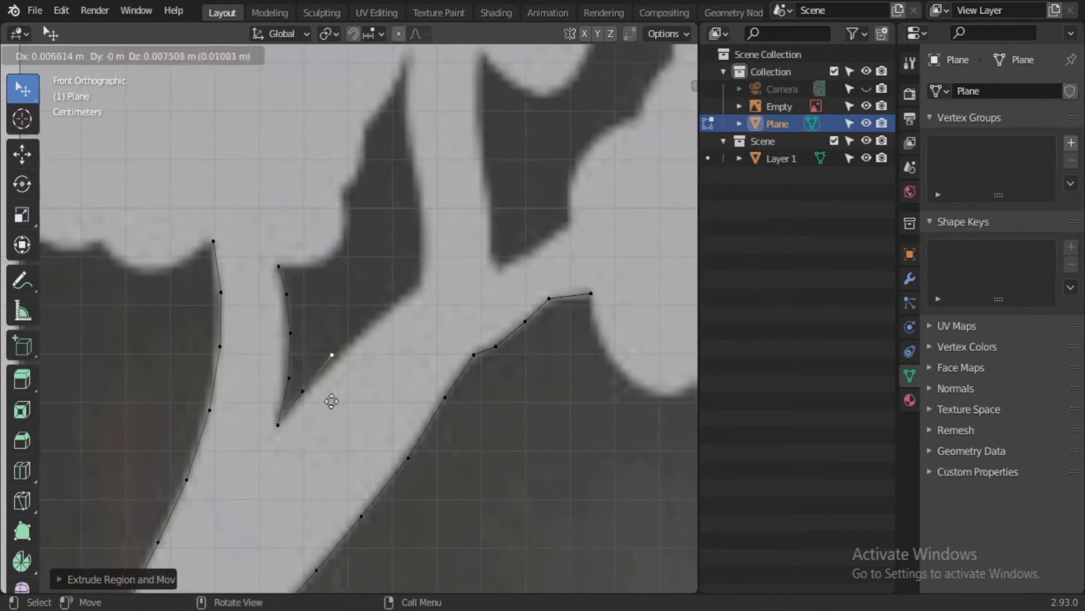
left_click(331, 401)
middle_click_drag(331, 401, 356, 472, "shift")
key("e")
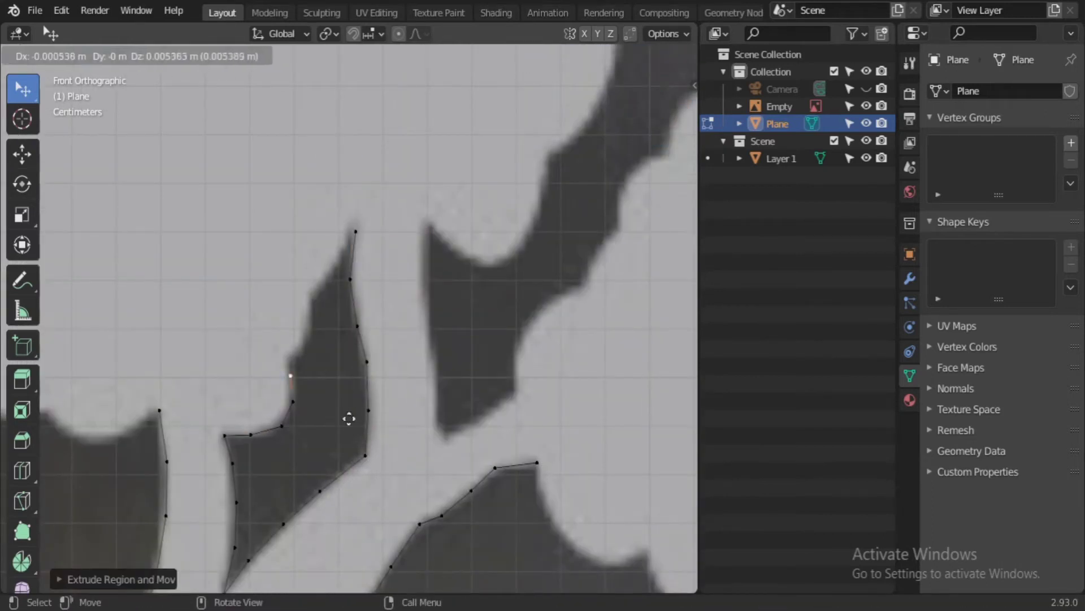
Step: Extrude vertices up the edges of the next branches
left_click(368, 409)
middle_click_drag(409, 475, 265, 498, "shift")
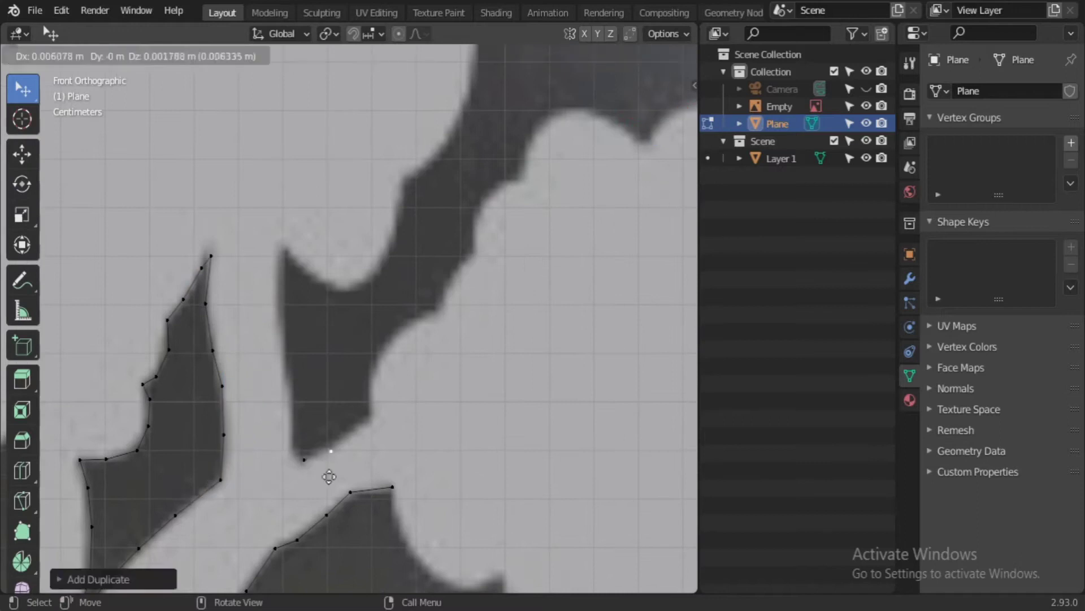
key("e")
left_click(398, 226)
key("e")
left_click(405, 178)
left_click(371, 414)
middle_click_drag(385, 463, 256, 576, "shift")
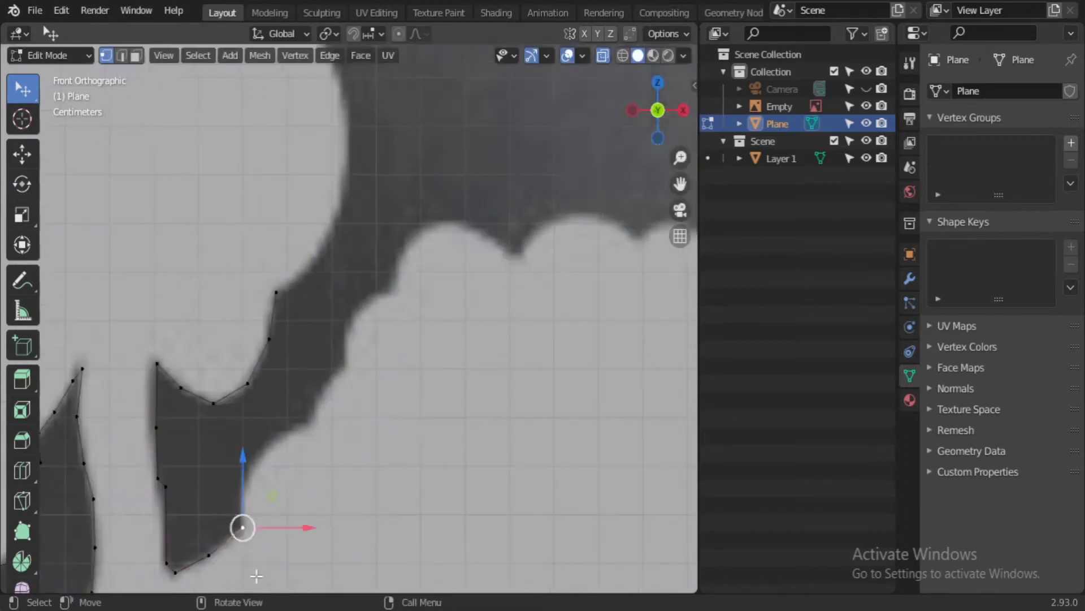
key("e")
left_click(303, 270)
key("e")
left_click(332, 229)
left_click(343, 179)
middle_click_drag(353, 254, 272, 519, "shift")
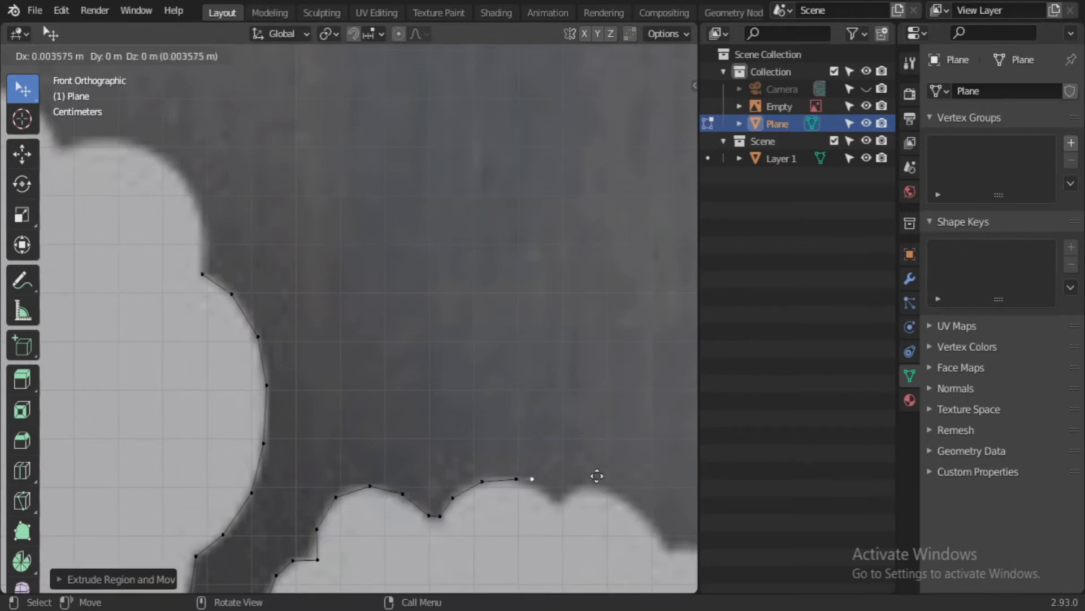
Step: Start outlining the cloud-shaped crown with extruded vertices
left_click(608, 489)
key("e")
left_click(621, 504)
key("e")
left_click(637, 486)
middle_click_drag(637, 485, 243, 469, "shift")
Step: Continue the crown outline along its lower edge
key("e")
left_click(356, 464)
key("e")
left_click(391, 478)
left_click(422, 511)
middle_click_drag(451, 570, 430, 419, "shift")
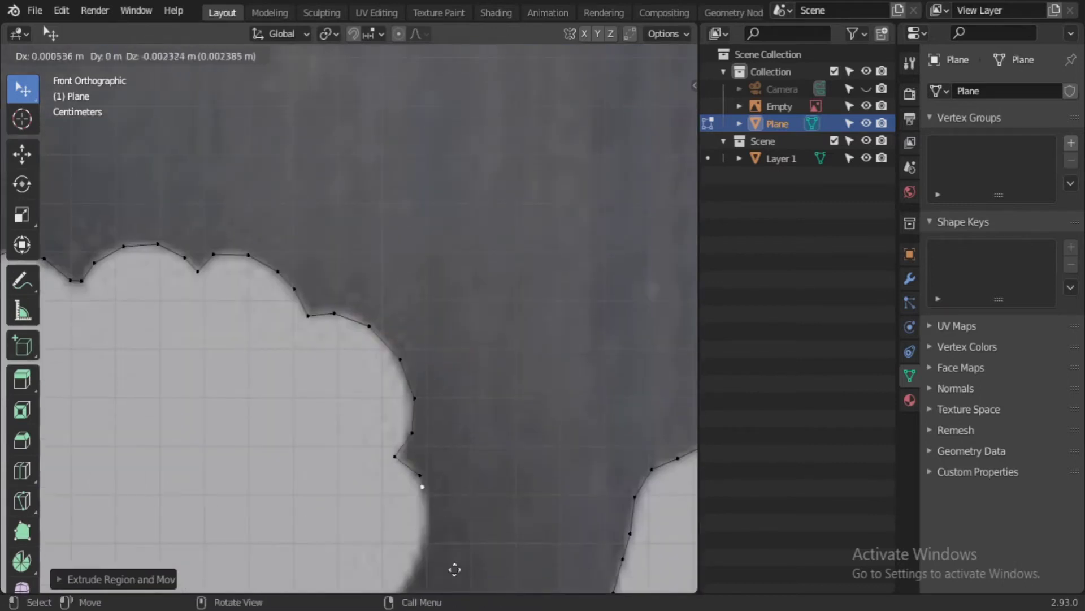
left_click(456, 571)
key("e")
left_click(447, 582)
key("e")
middle_click_drag(452, 574, 463, 385, "shift")
Step: Carry the crown outline around its left side
key("e")
left_click(285, 573)
key("e")
left_click(252, 577)
key("e")
middle_click_drag(212, 607, 236, 463, "shift")
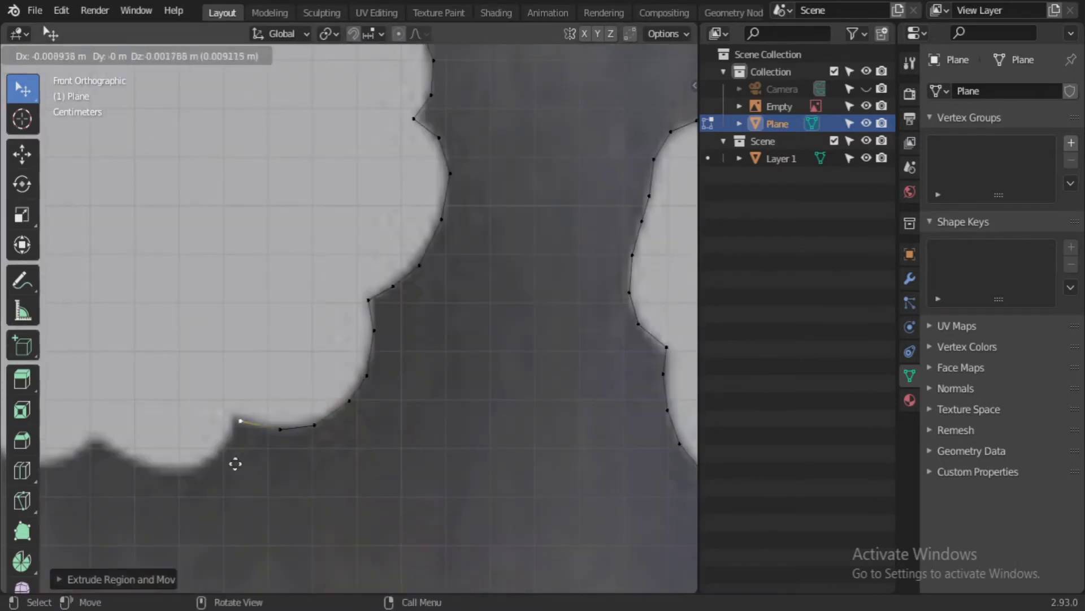
left_click(115, 523)
key("e")
left_click(76, 495)
key("e")
middle_click_drag(50, 507, 273, 445, "shift")
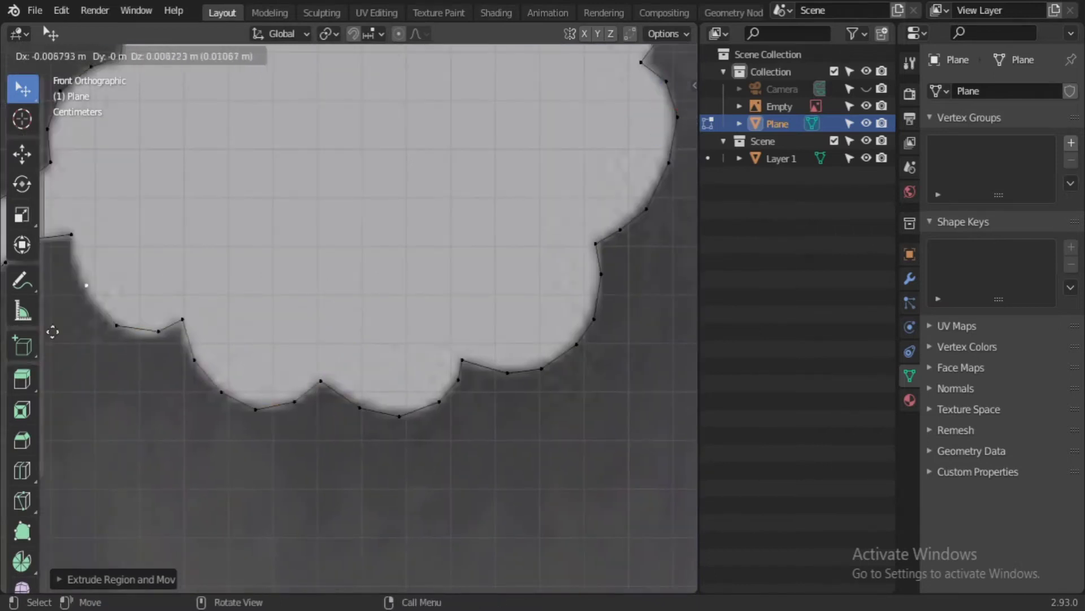
key("e")
left_click(136, 390)
Step: Extrude vertices along the trunk edge of the tree
scroll(358, 388, "down", 3)
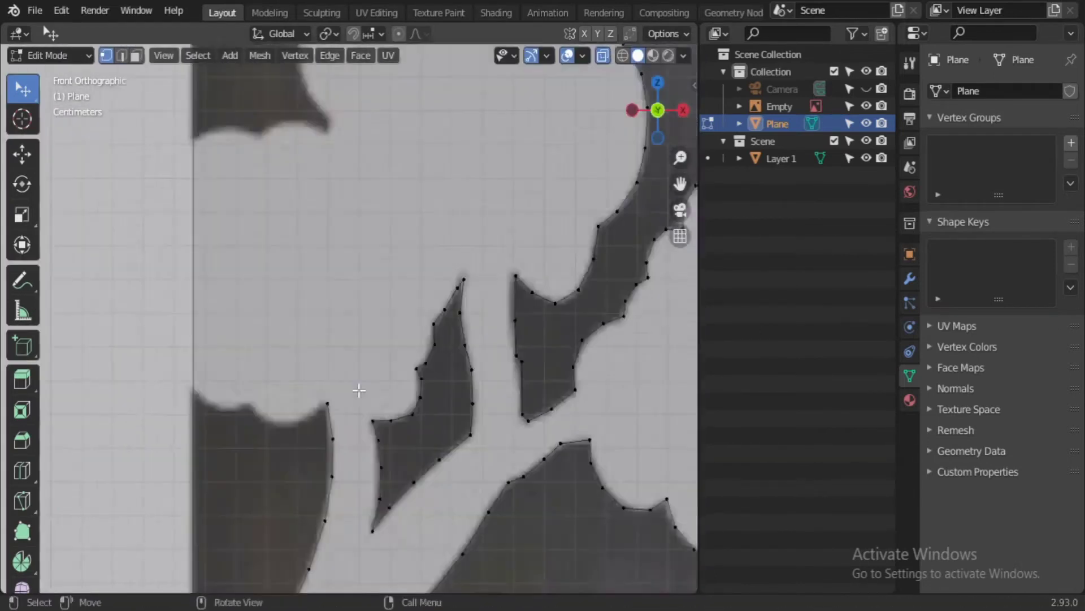
key("g")
key("g")
key("Escape")
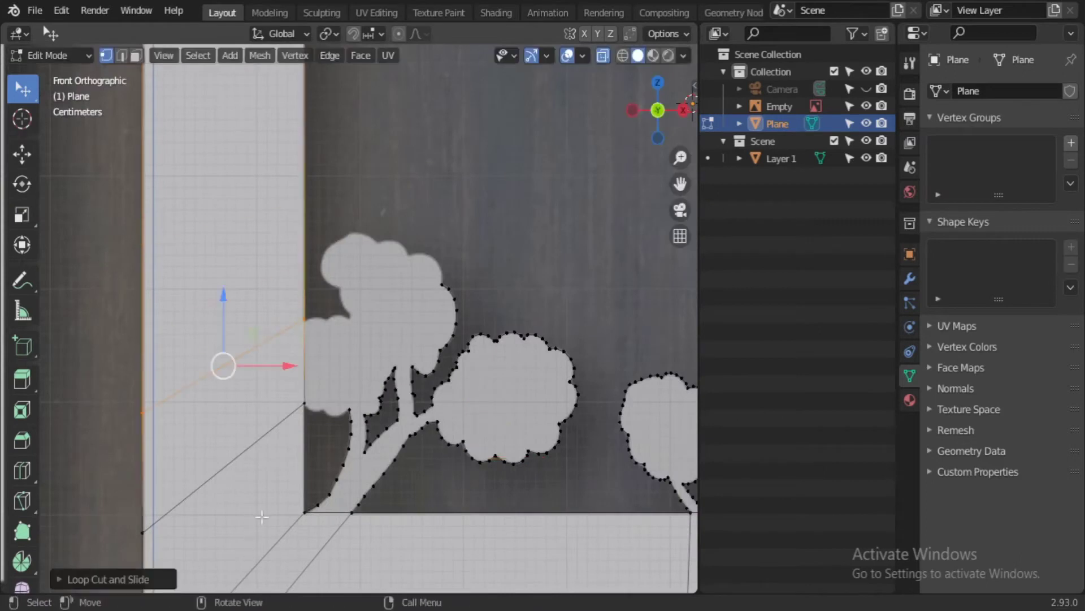
scroll(262, 514, "up", 5)
key("e")
left_click(431, 306)
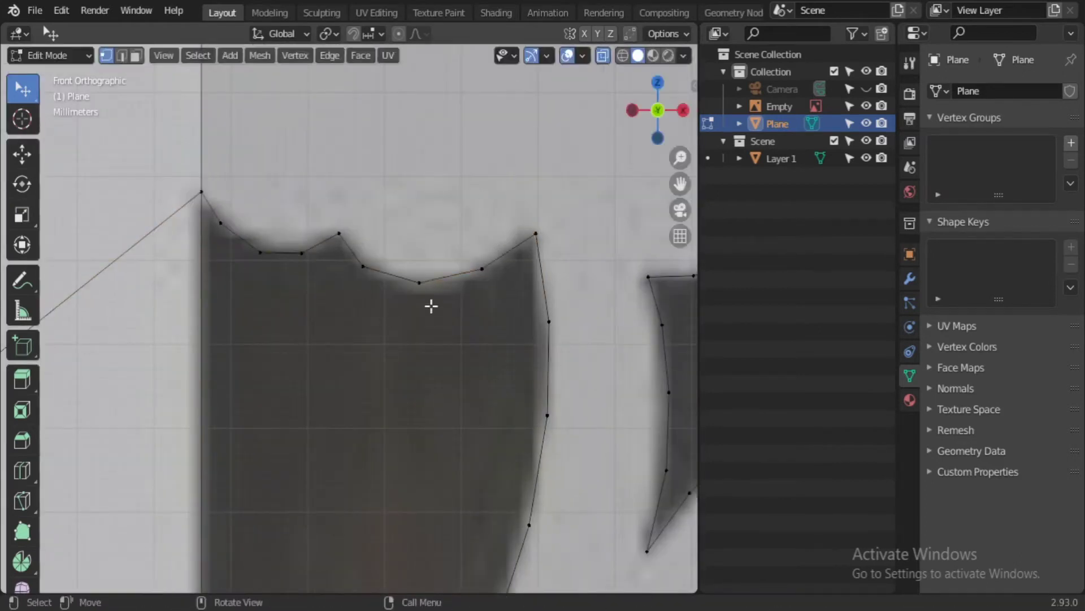
scroll(360, 281, "down", 3)
scroll(211, 300, "up", 2)
key("e")
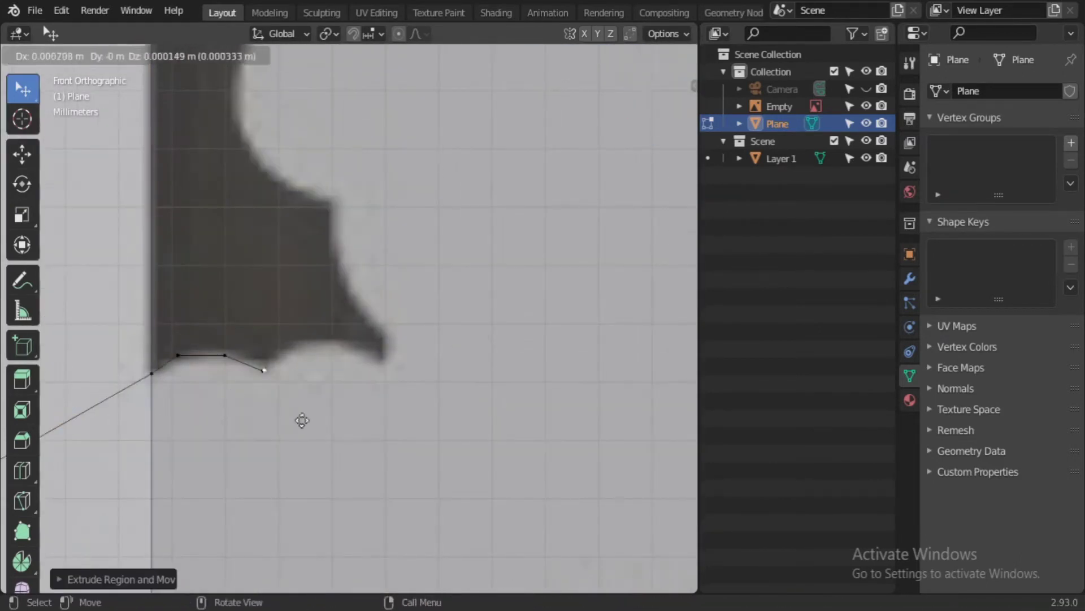
left_click(378, 293)
Step: Place the last crown-edge vertices to close the outline
key("e")
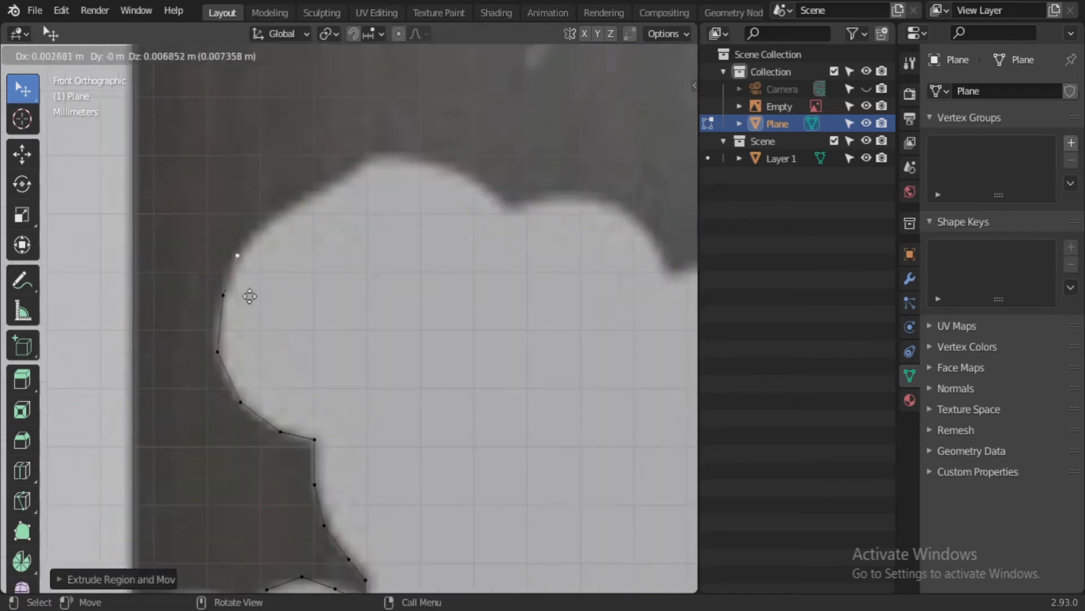
left_click(346, 312)
key("e")
left_click(511, 328)
scroll(358, 339, "down", 2)
scroll(396, 338, "up", 2)
key("e")
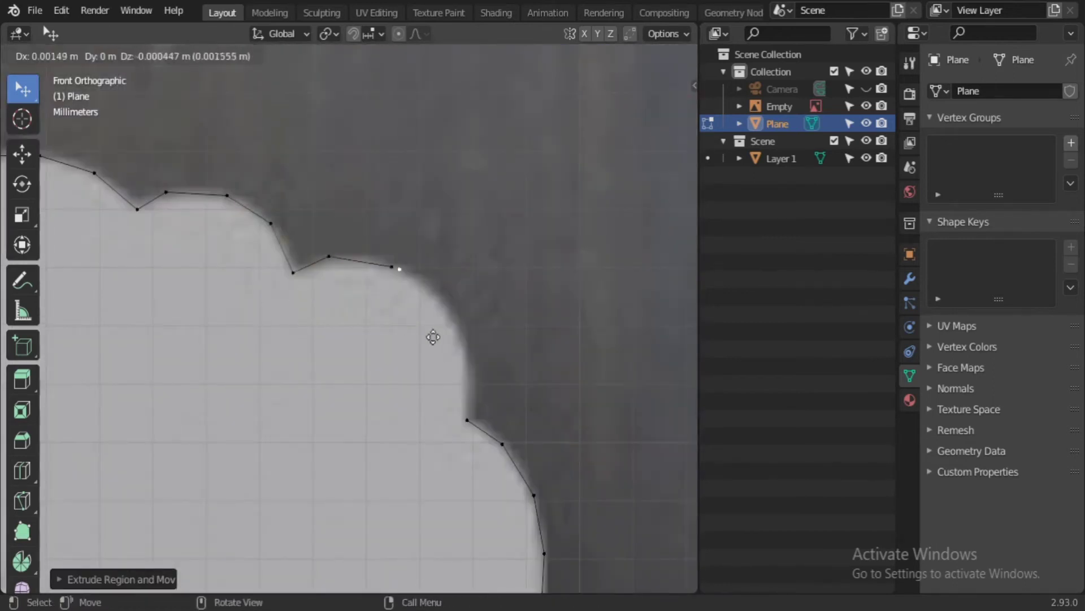
left_click(469, 450)
key("e")
left_click(464, 363)
Step: Re-enter Edit Mode and test selecting the tree and trunk outlines
scroll(516, 359, "down", 5)
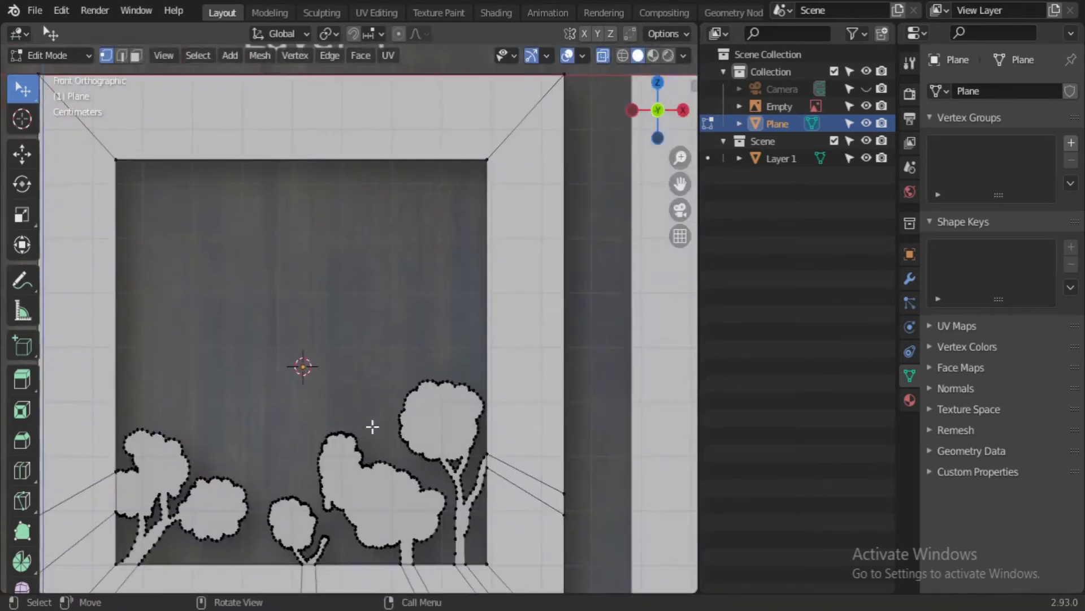
scroll(370, 429, "down", 3)
key("Tab")
scroll(388, 347, "up", 5)
key("Tab")
key("l")
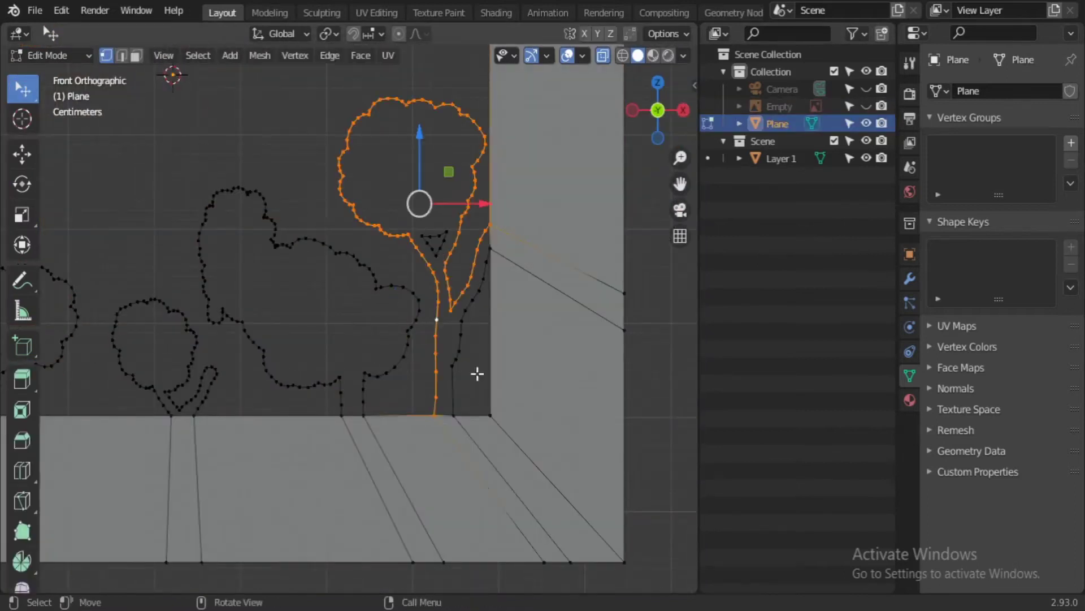
key("alt+a")
scroll(329, 222, "up", 3)
key("l")
key("alt+a")
scroll(339, 396, "up", 3)
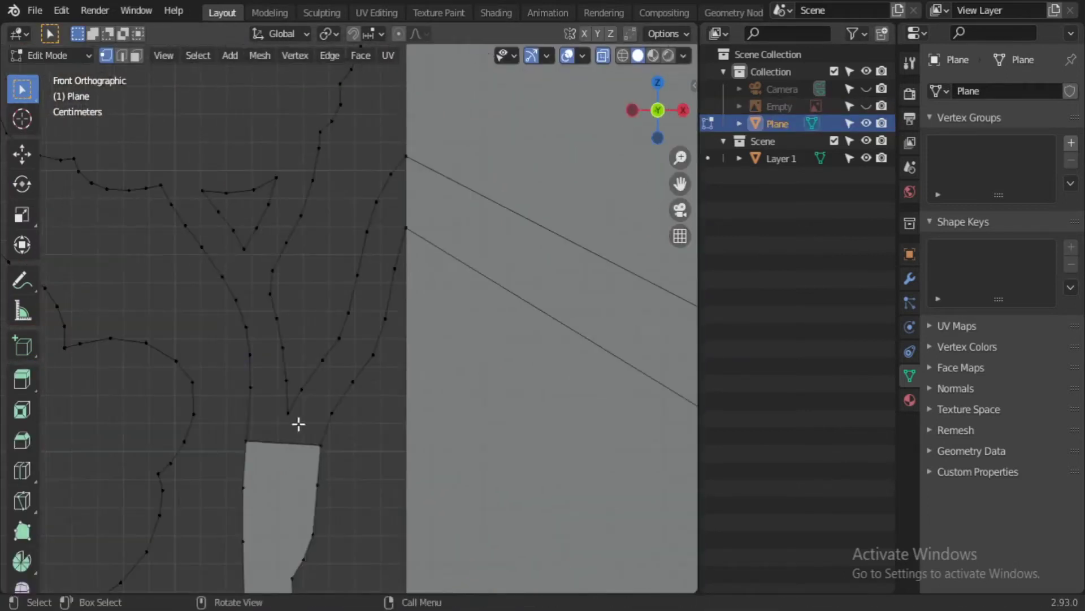
Step: Extend the trunk with a diagonal and a new left branch
right_click(347, 247, "ctrl")
left_click(266, 530)
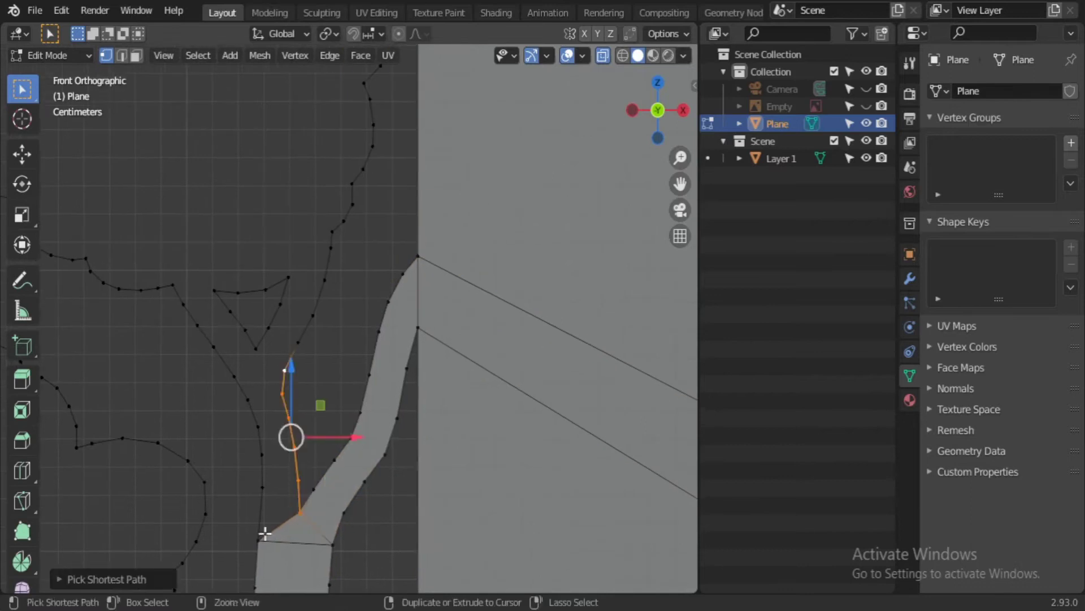
right_click(256, 349, "ctrl")
scroll(342, 370, "down", 3)
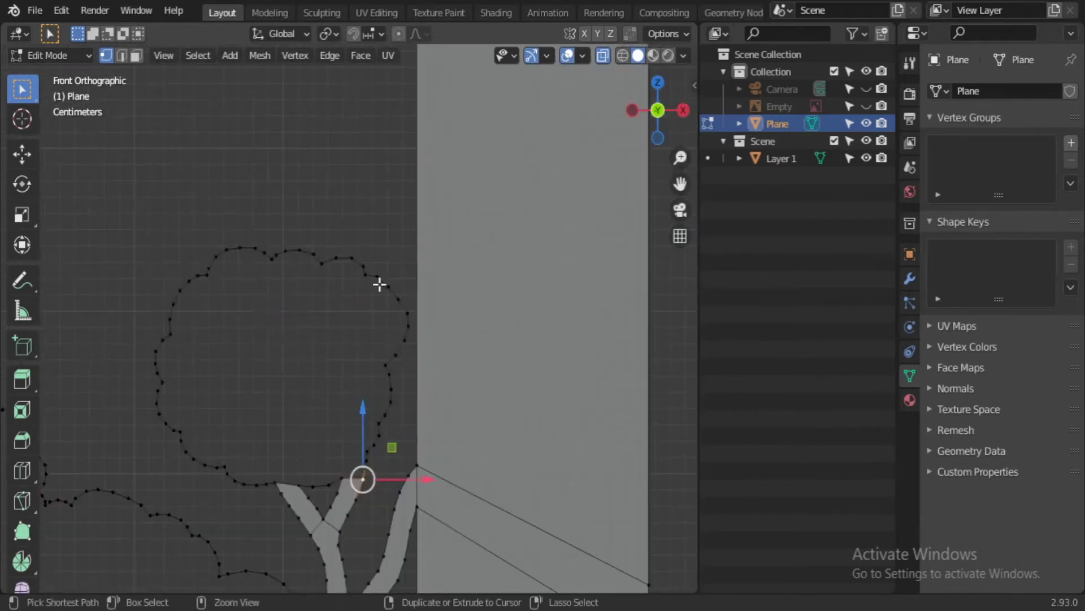
Step: Fill the middle and left cloud outlines with faces, then return to Object Mode
left_click(334, 482, "ctrl")
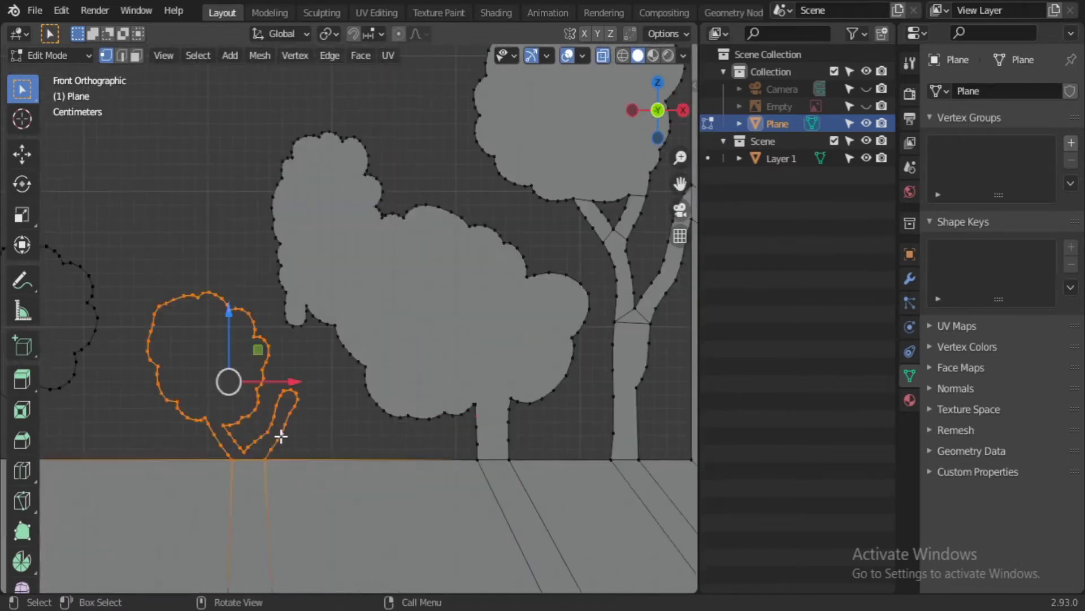
left_click(281, 439, "ctrl")
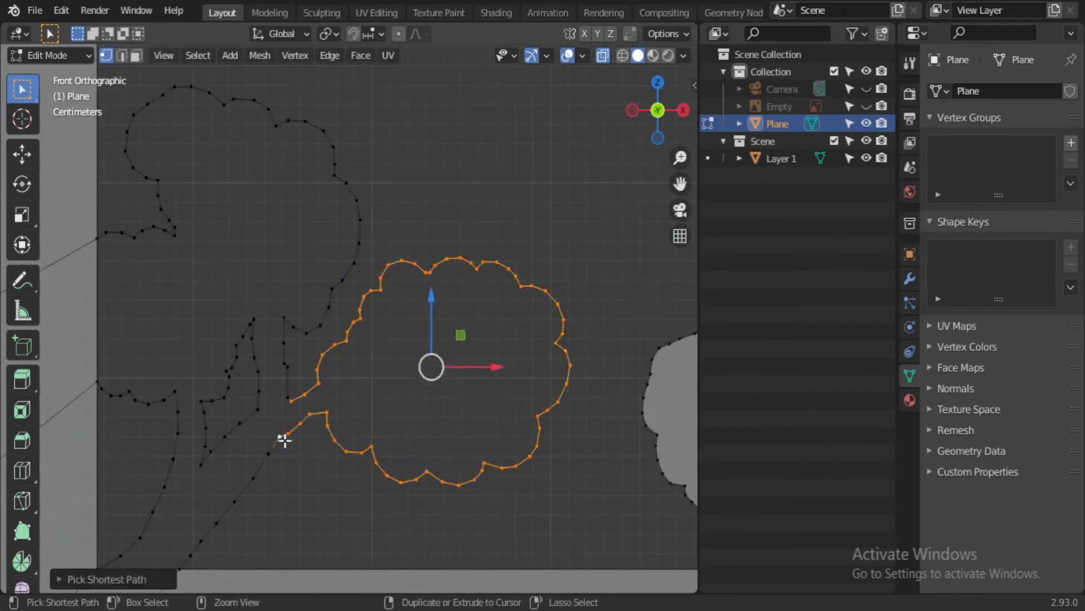
key("f")
left_click(321, 388, "ctrl")
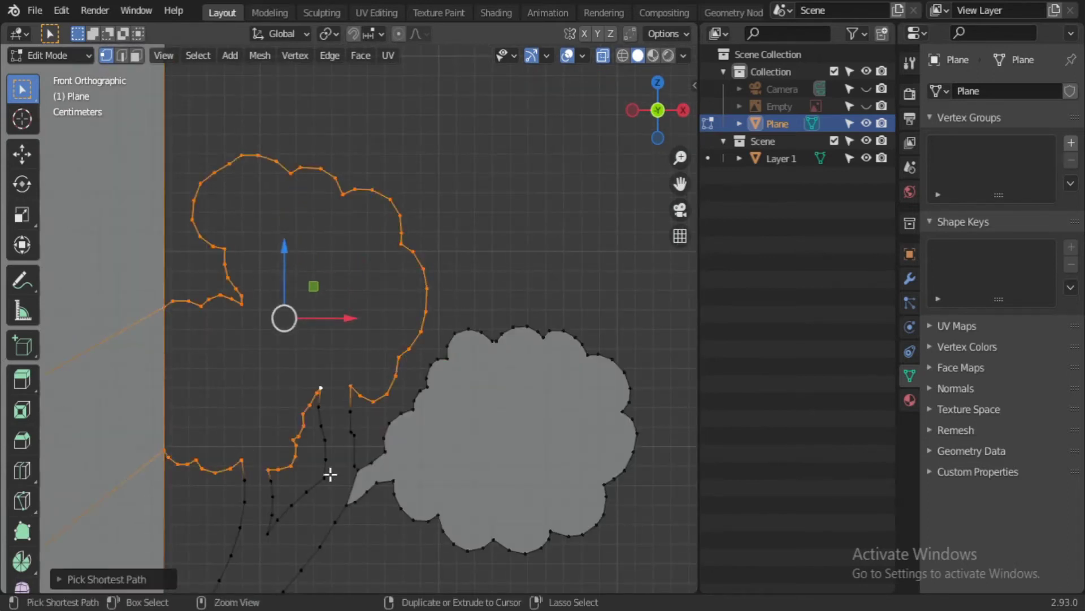
key("f")
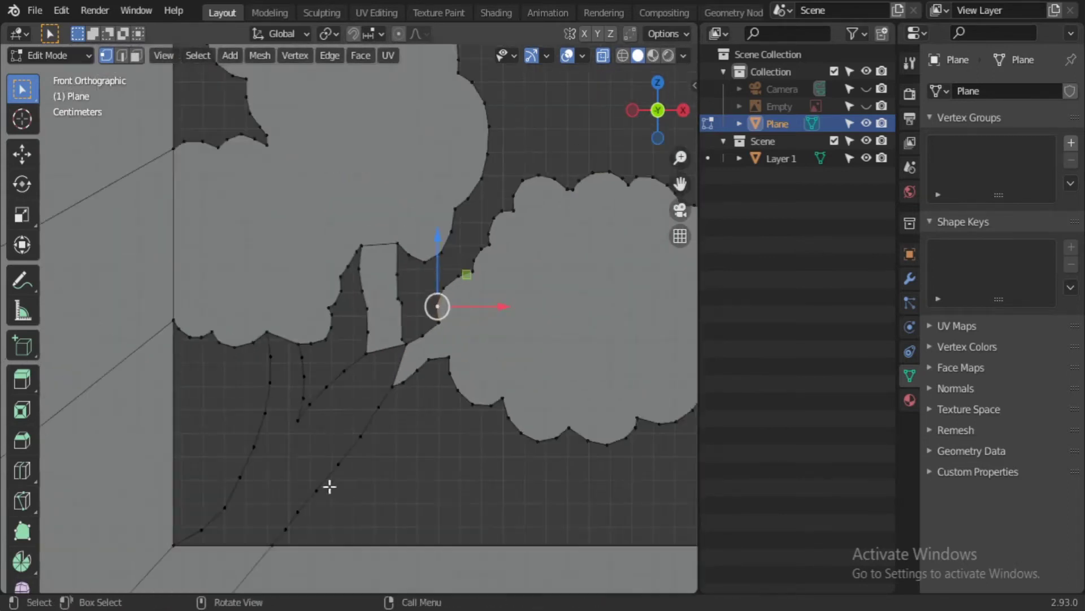
key("Tab")
scroll(341, 461, "down", 5)
Step: Save the file, unhide the reference Empty, and rename the tree frame to Layer 2
key("ctrl+s")
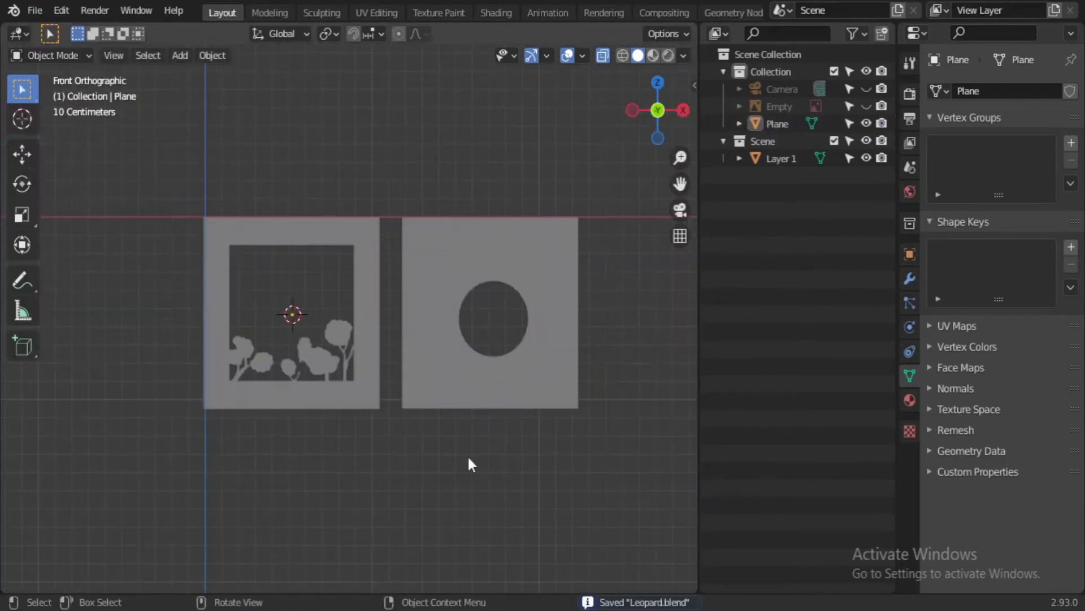
left_click(866, 106)
left_click(780, 124)
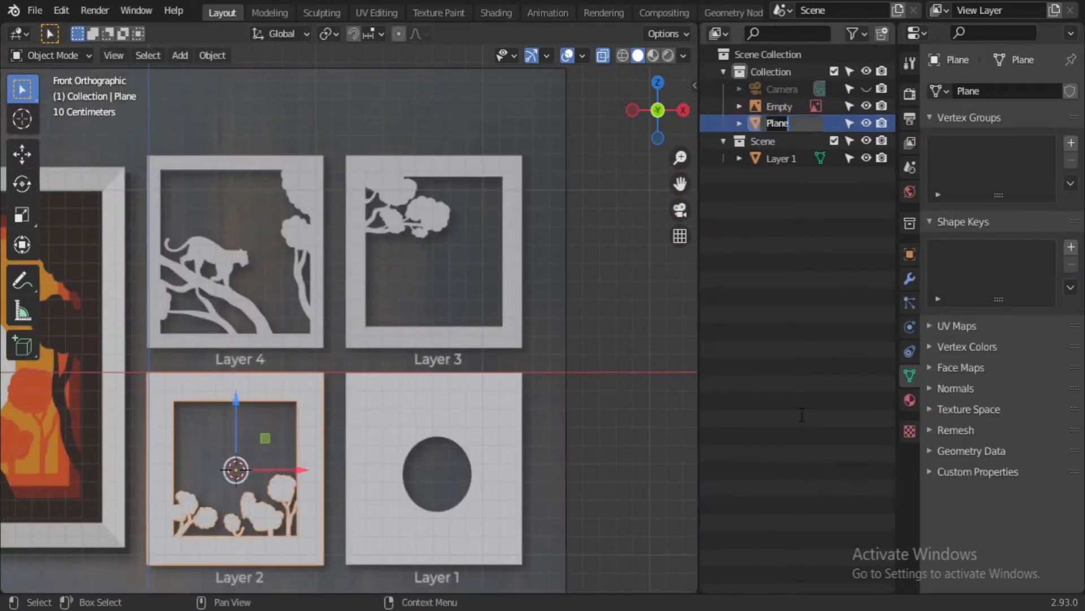
type("Layer 2")
key("Return")
left_click_drag(780, 123, 783, 142)
middle_click_drag(587, 512, 558, 496, "shift")
Step: Duplicate Layer 2 over the Layer 3 reference and isolate the copy for editing
key("shift+d")
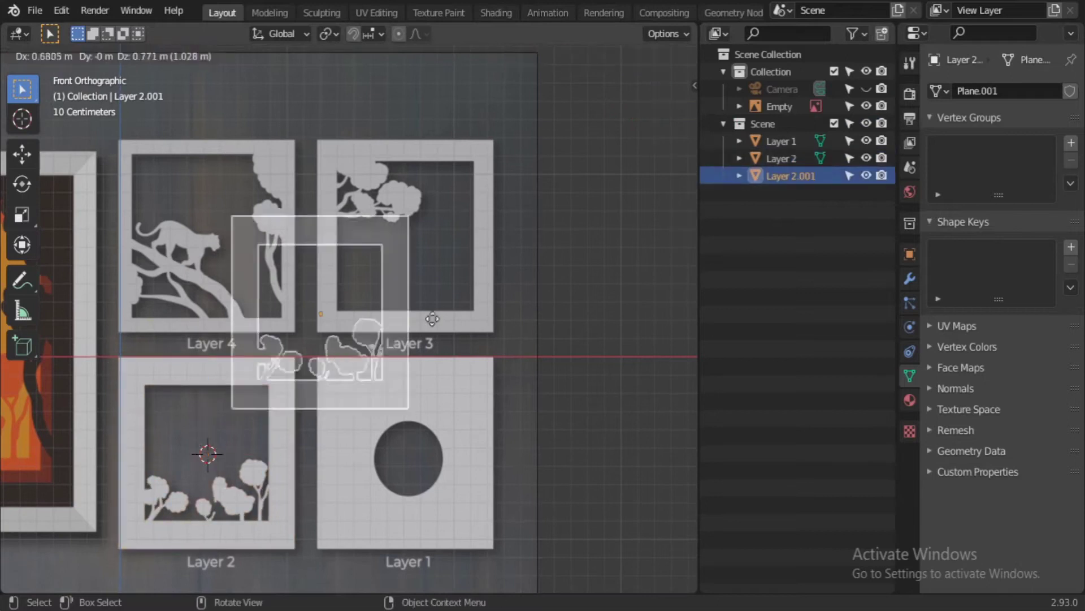
left_click(498, 283)
key("KP_Decimal")
key("KP_Divide")
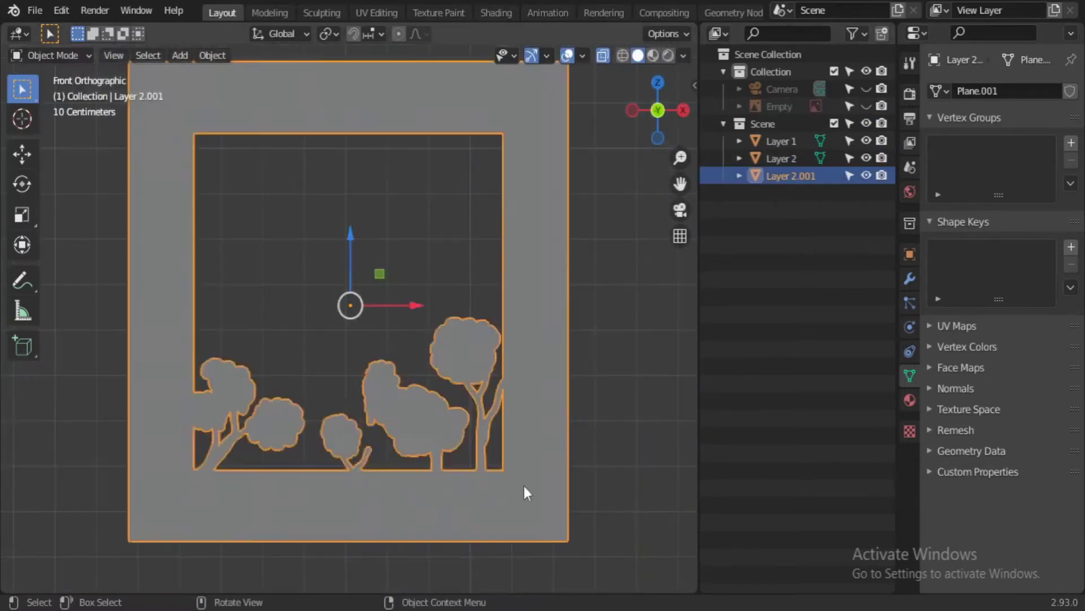
key("Tab")
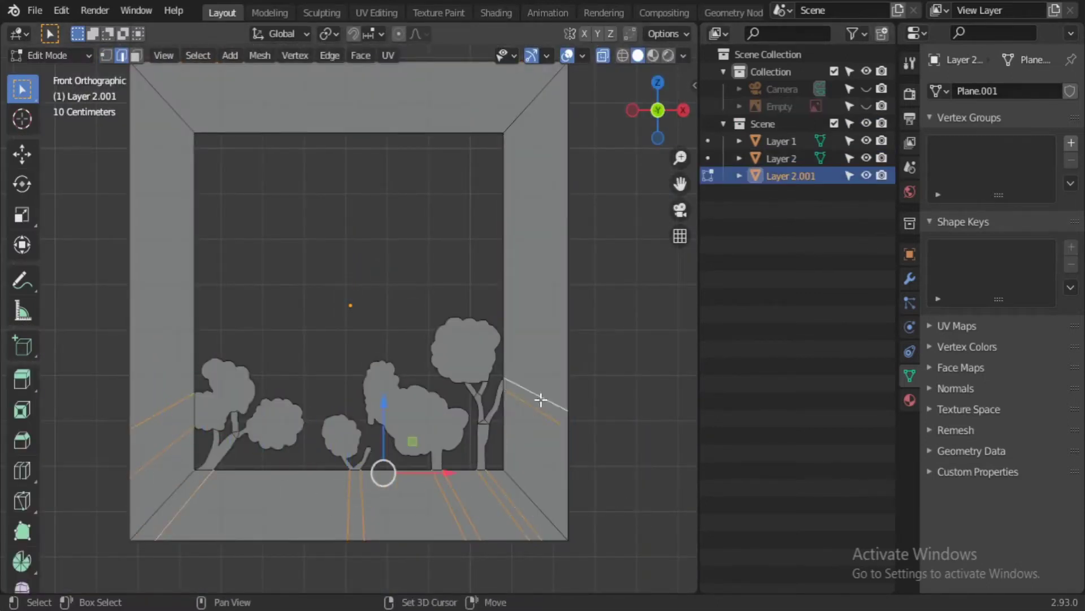
Step: Box-select the tree faces on the copy and delete them
scroll(261, 477, "up", 2)
key("3")
left_click(162, 364)
left_click_drag(141, 286, 562, 451)
key("Delete")
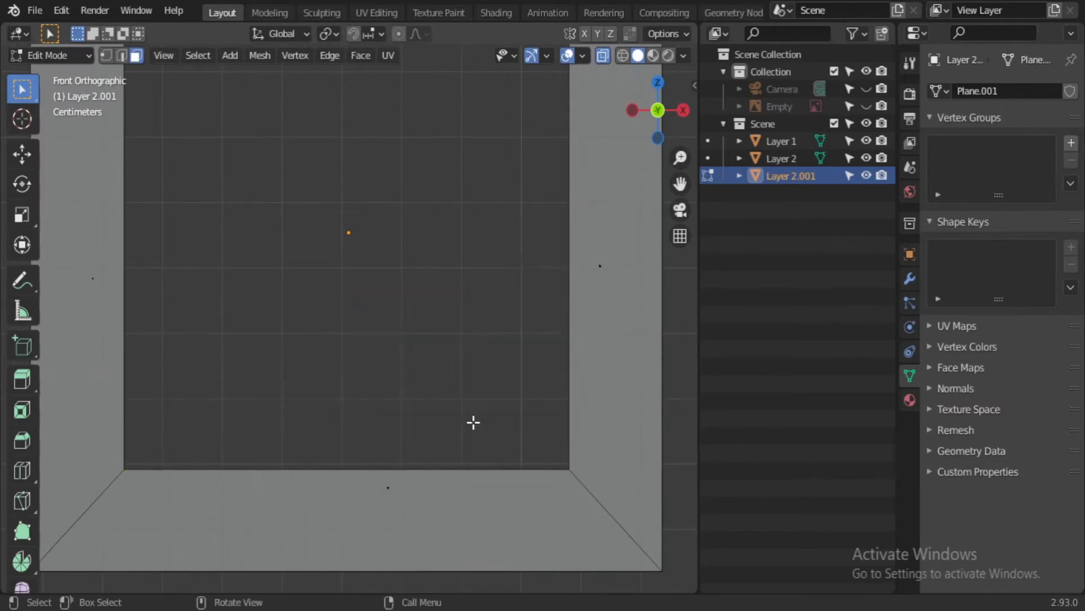
scroll(426, 322, "down", 3)
Step: Move the first inner frame edge along X to match the Layer 3 reference
key("KP_Divide")
left_click(415, 445)
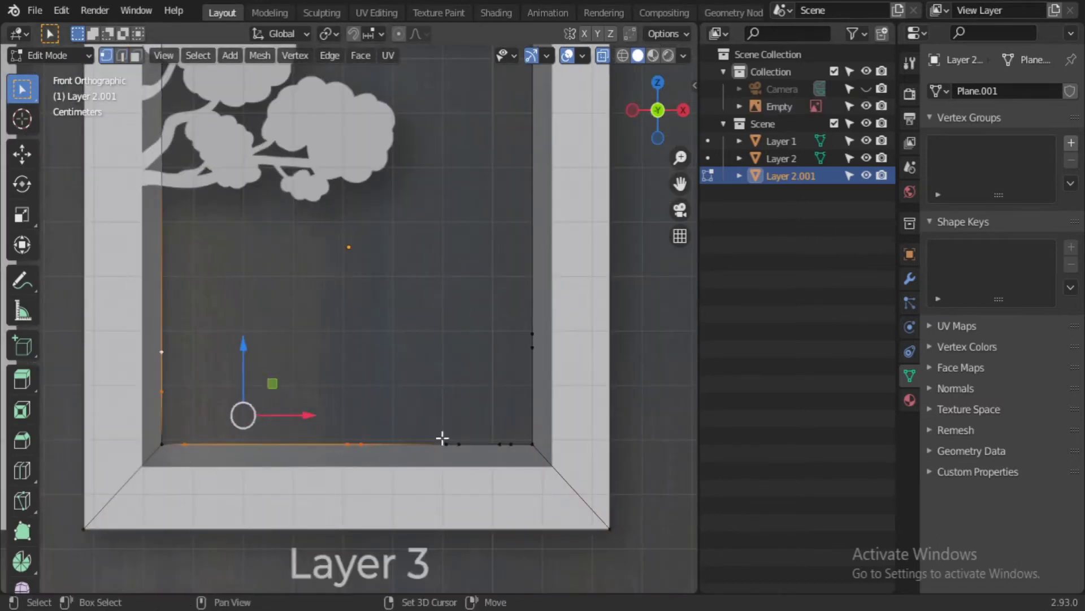
key("x")
left_click(540, 391)
scroll(417, 436, "up", 5)
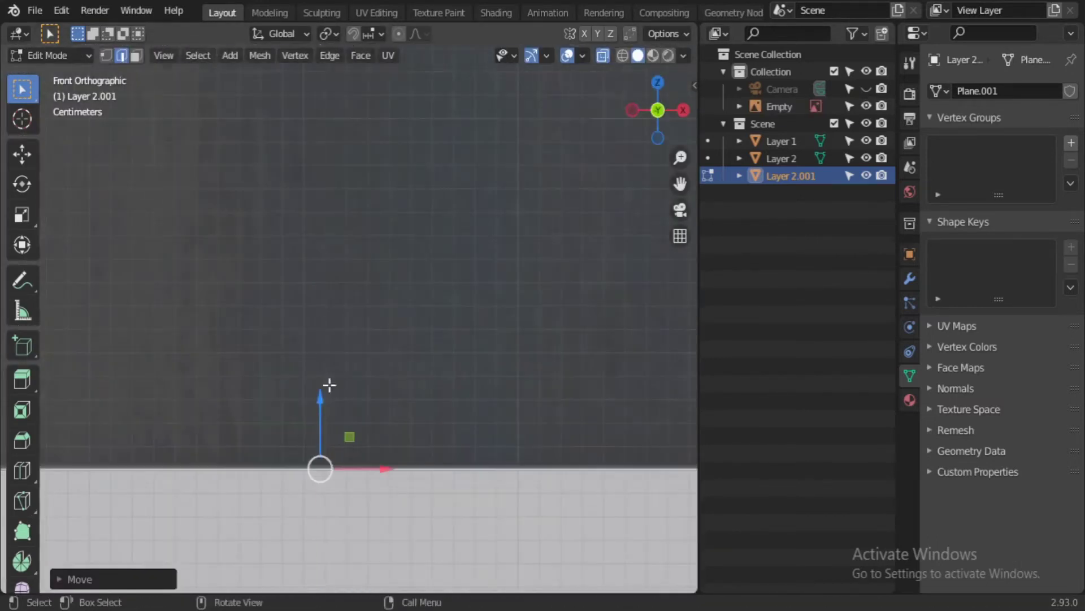
key("g")
key("x")
left_click(474, 370)
Step: Move the other inner frame edge along X to fit the reference
scroll(267, 315, "down", 3)
scroll(249, 318, "up", 3)
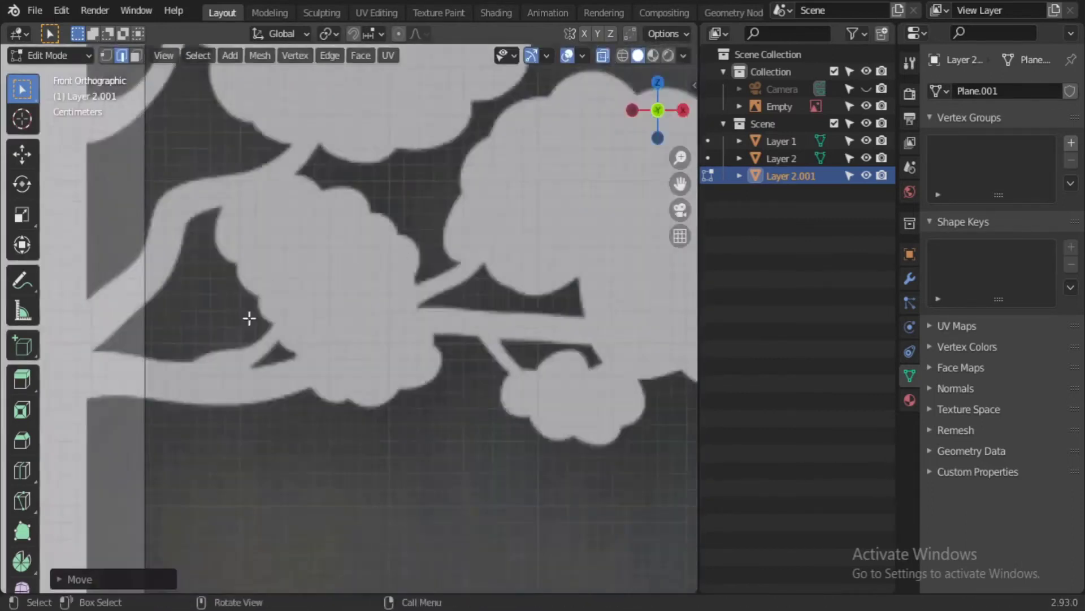
scroll(329, 317, "up", 3)
key("g")
key("x")
left_click(329, 317)
scroll(594, 409, "down", 4)
Step: Rename the copied frame to Layer 3
left_click(562, 425)
left_click(452, 283)
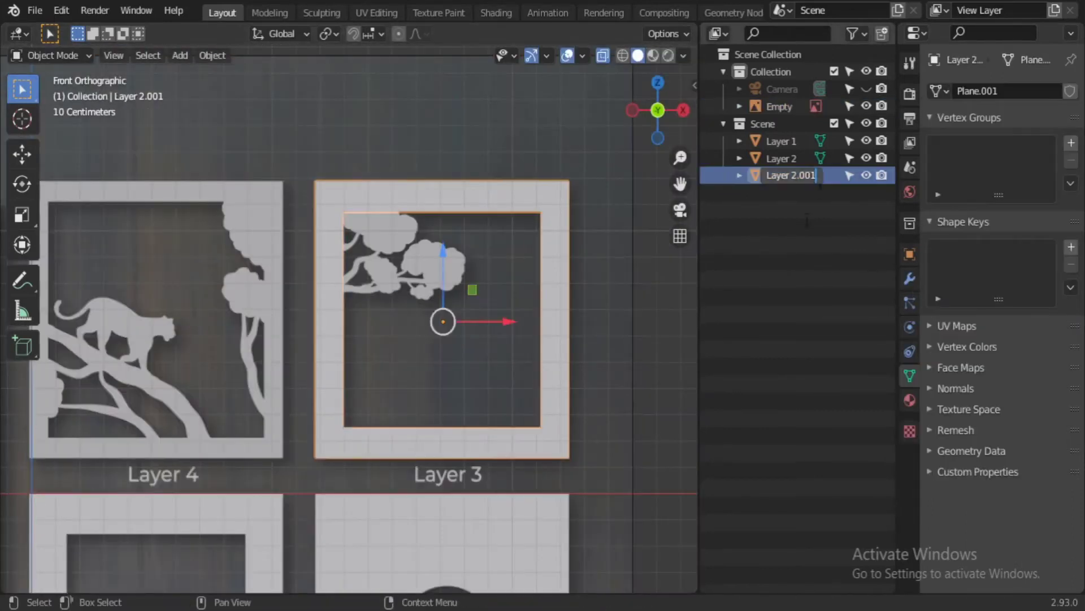
scroll(432, 240, "up", 4)
Step: Enter Edit Mode on Layer 3 and add two loop cuts across the frame's left side
key("Tab")
scroll(431, 240, "up", 3)
scroll(277, 272, "down", 2)
key("ctrl+r")
left_click(277, 271)
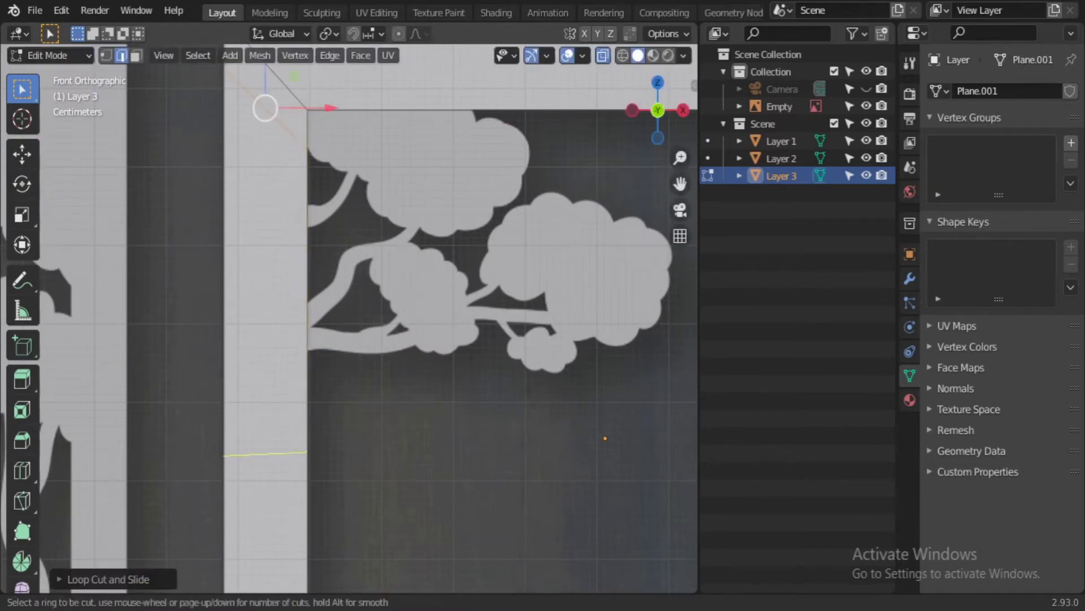
key("ctrl+r")
left_click(286, 273)
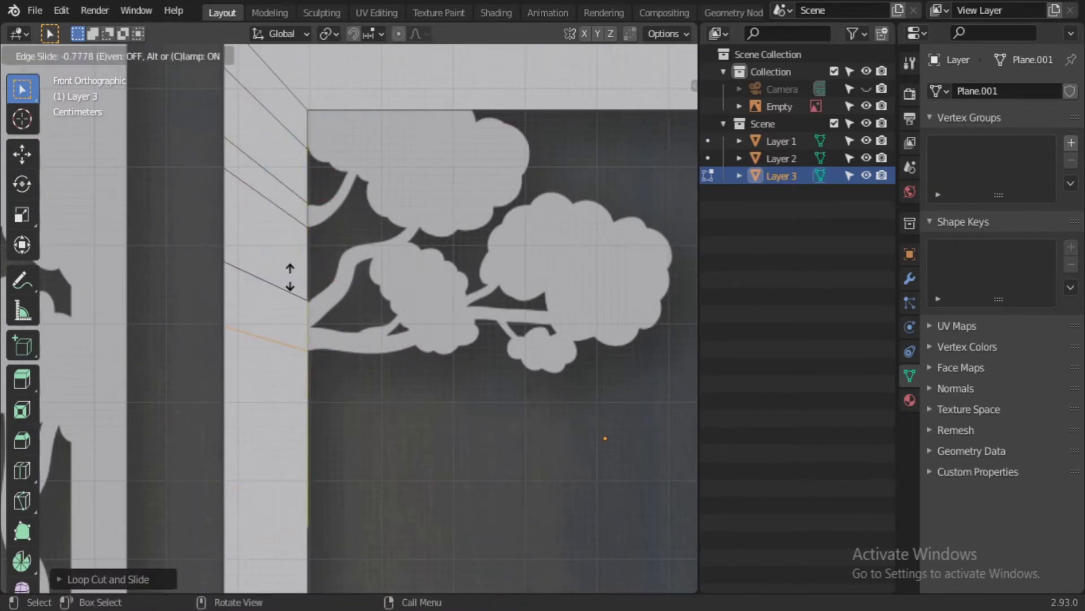
Step: Confirm the first extruded branch vertices, then duplicate a vertex to start a new outline
scroll(407, 452, "down", 3)
scroll(407, 452, "up", 2)
scroll(460, 443, "up", 4)
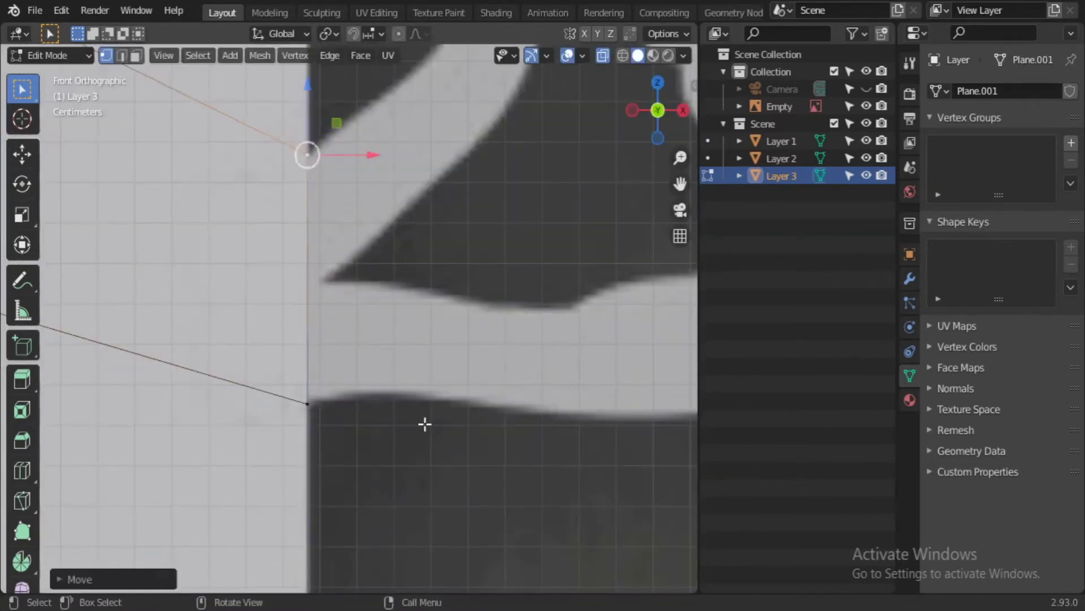
middle_click_drag(425, 424, 151, 446, "shift")
left_click(37, 481)
scroll(163, 475, "down", 1)
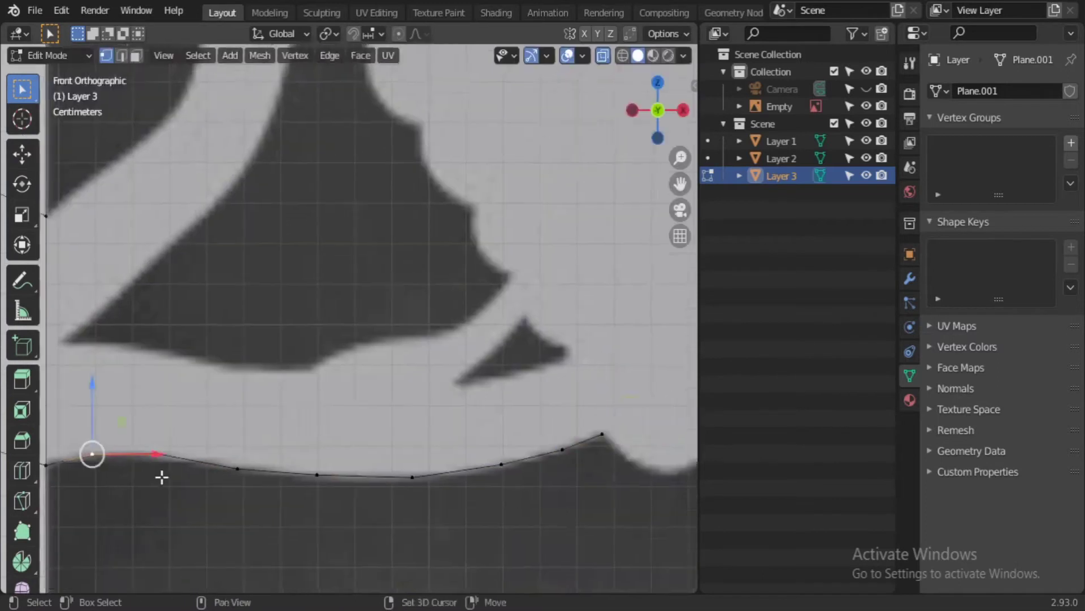
scroll(163, 475, "up", 1)
key("shift+d")
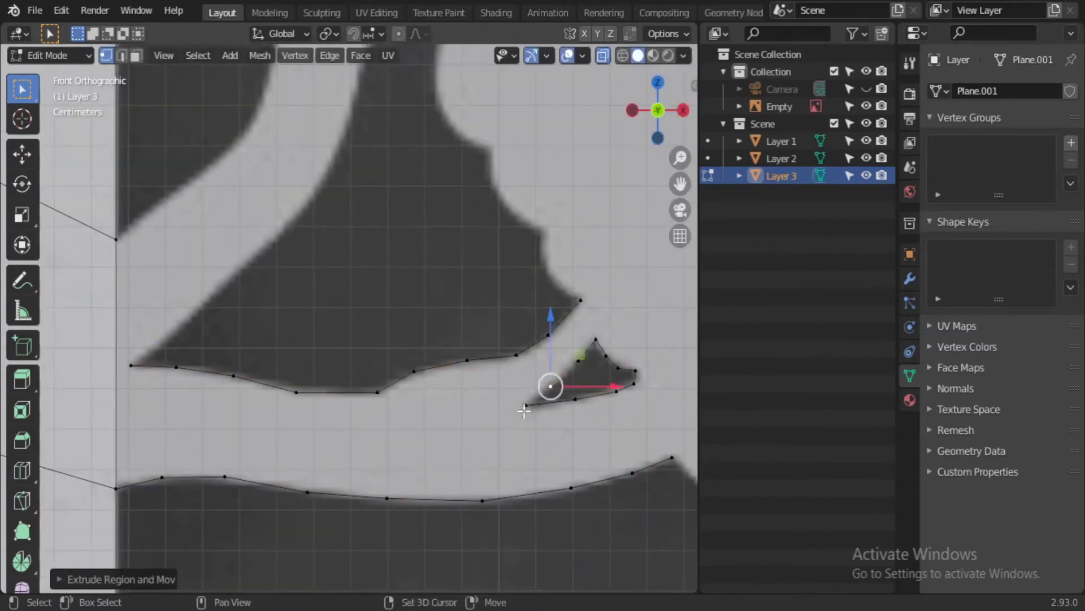
Step: Extrude new vertices from the outline's left end onto the branch edge
middle_click_drag(524, 411, 595, 548, "shift")
left_click(202, 502)
key("e")
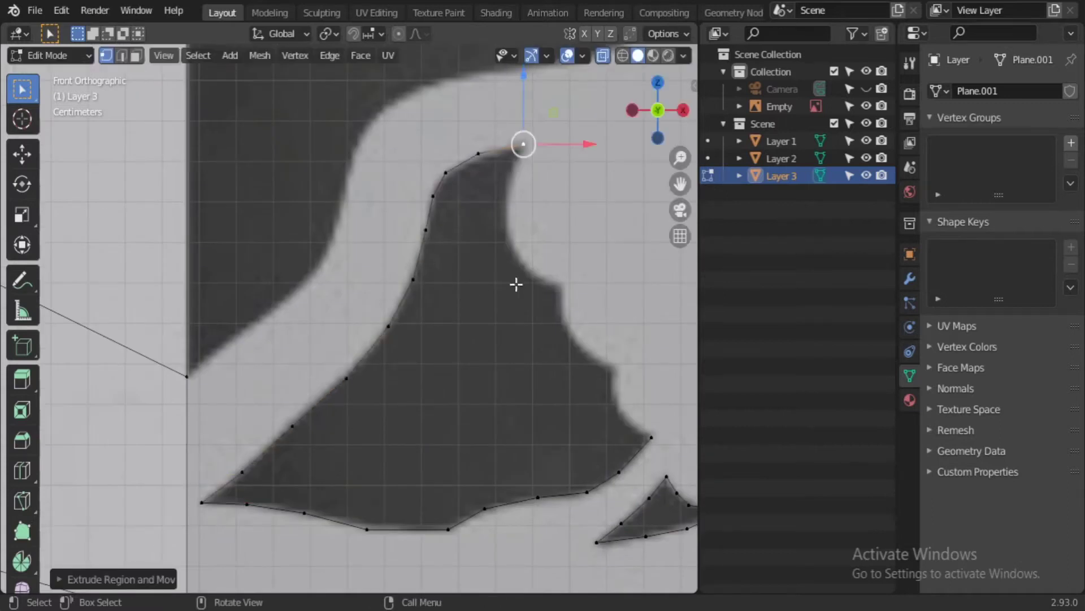
scroll(371, 393, "up", 4)
key("w")
key("w")
key("w")
left_click_drag(343, 442, 352, 455)
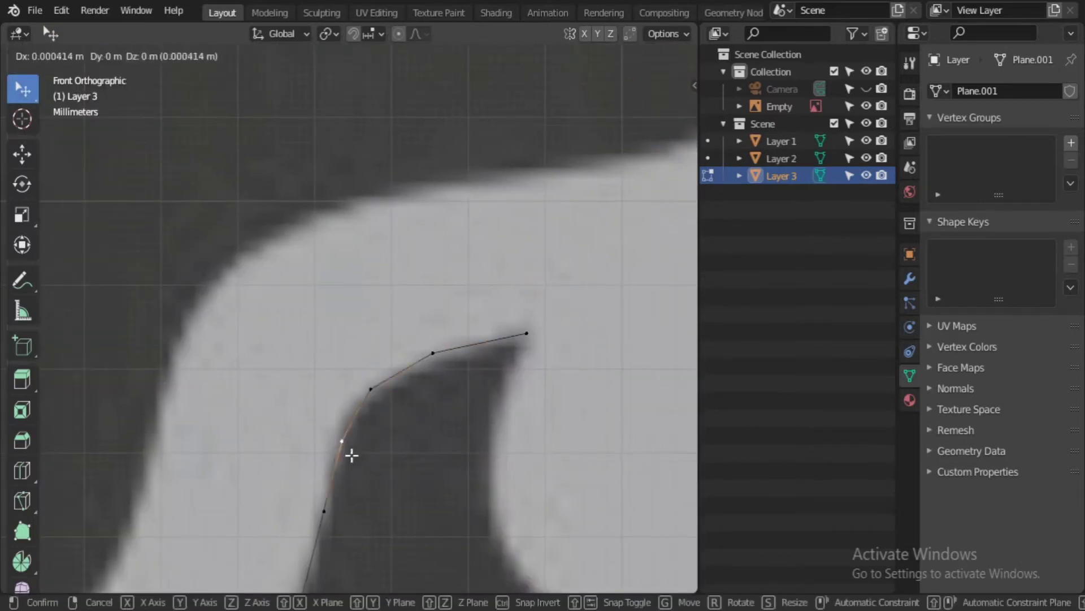
scroll(352, 455, "down", 3)
scroll(476, 553, "up", 6)
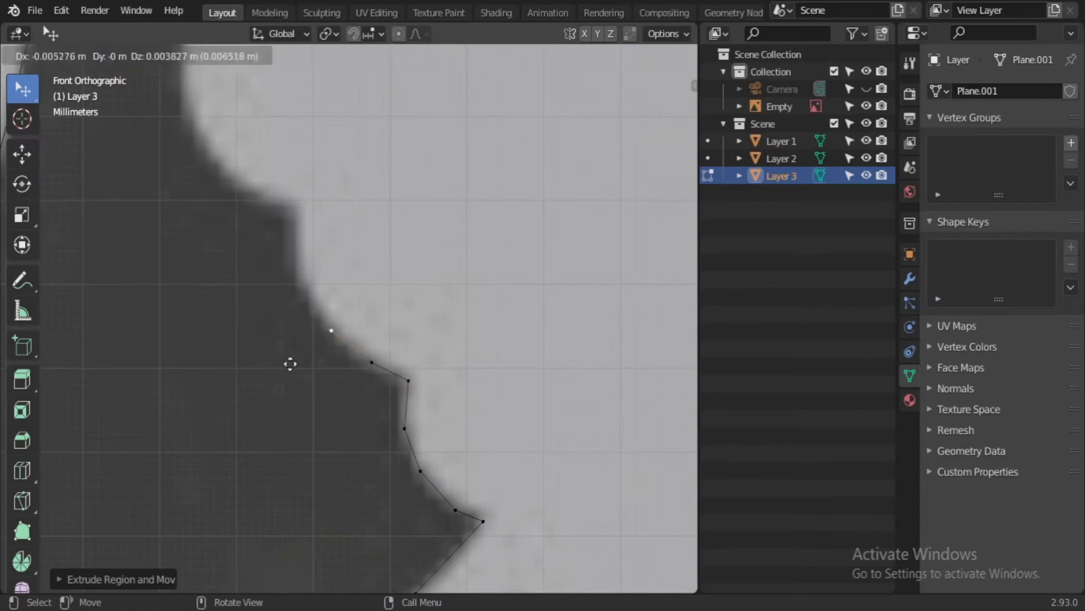
Step: Continue placing vertices along the curving branch edge to trace its silhouette
left_click_drag(295, 300, 331, 470)
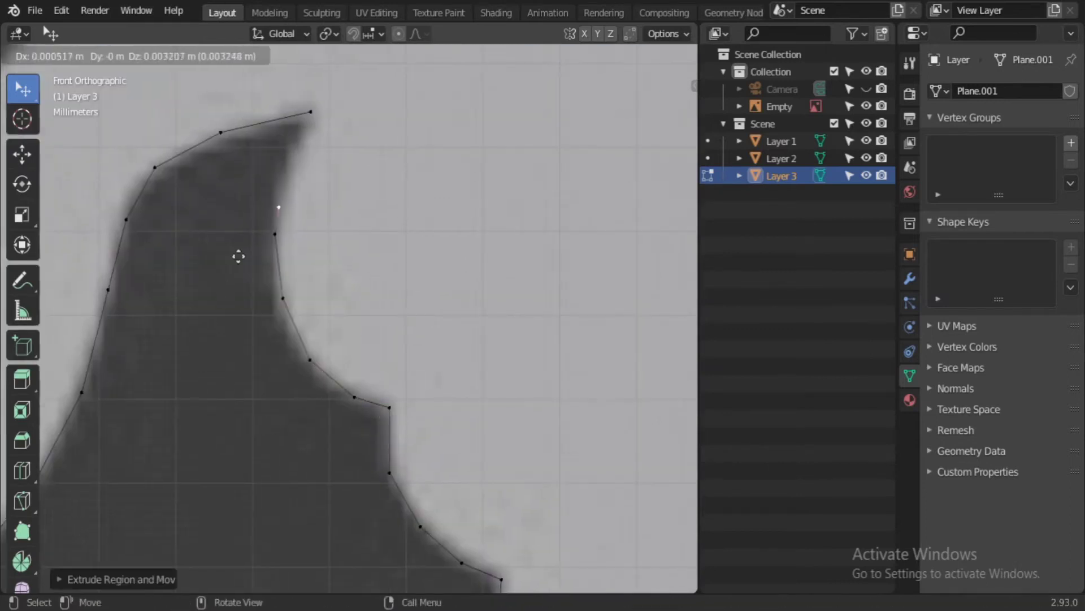
mouse_move(238, 256)
left_mouse_down()
mouse_move(323, 187)
mouse_move(303, 388)
left_mouse_up()
scroll(177, 497, "down", 3)
left_click_drag(223, 479, 302, 507)
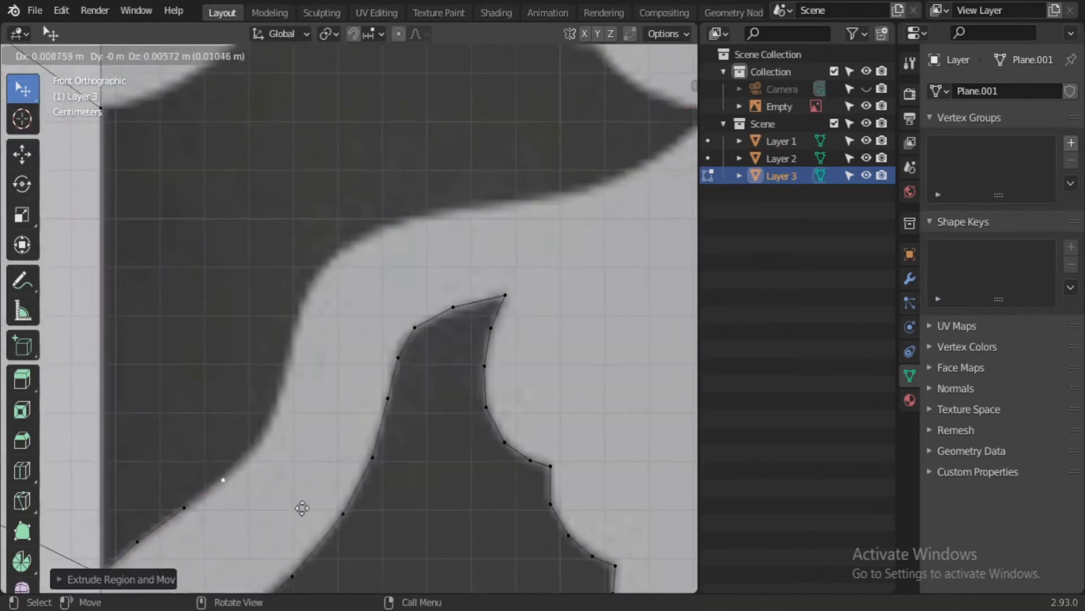
left_click_drag(590, 324, 478, 419)
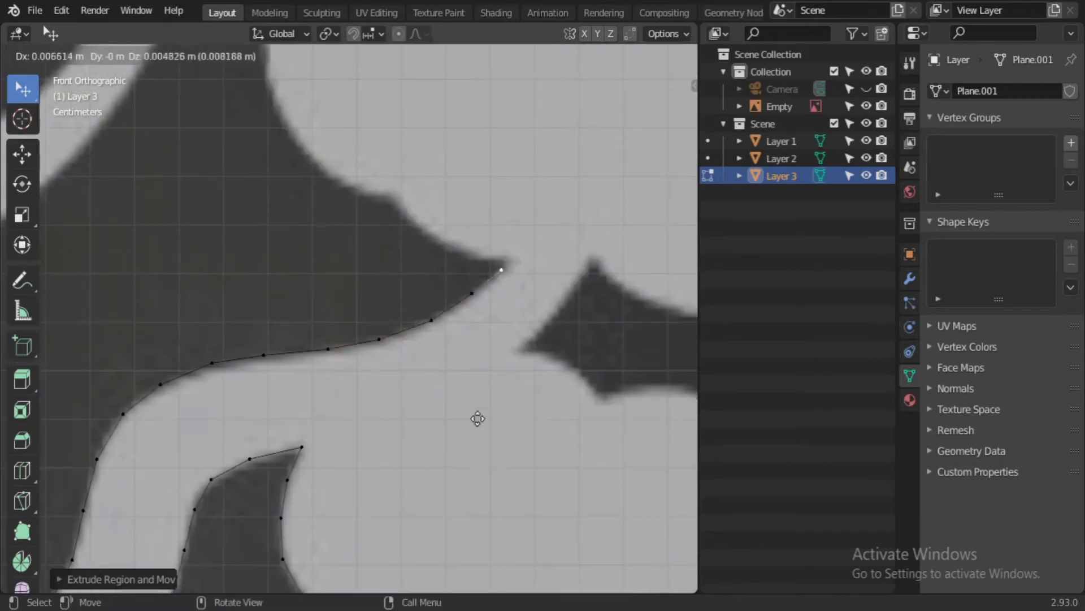
scroll(248, 266, "up", 2)
middle_click_drag(248, 266, 317, 501, "shift")
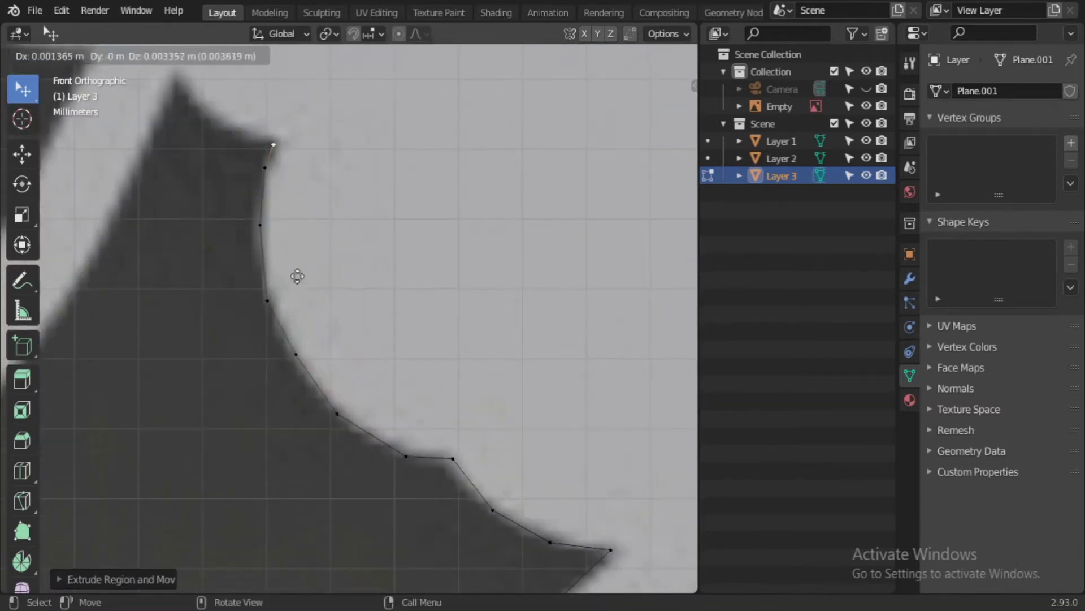
middle_click_drag(200, 205, 297, 508, "shift")
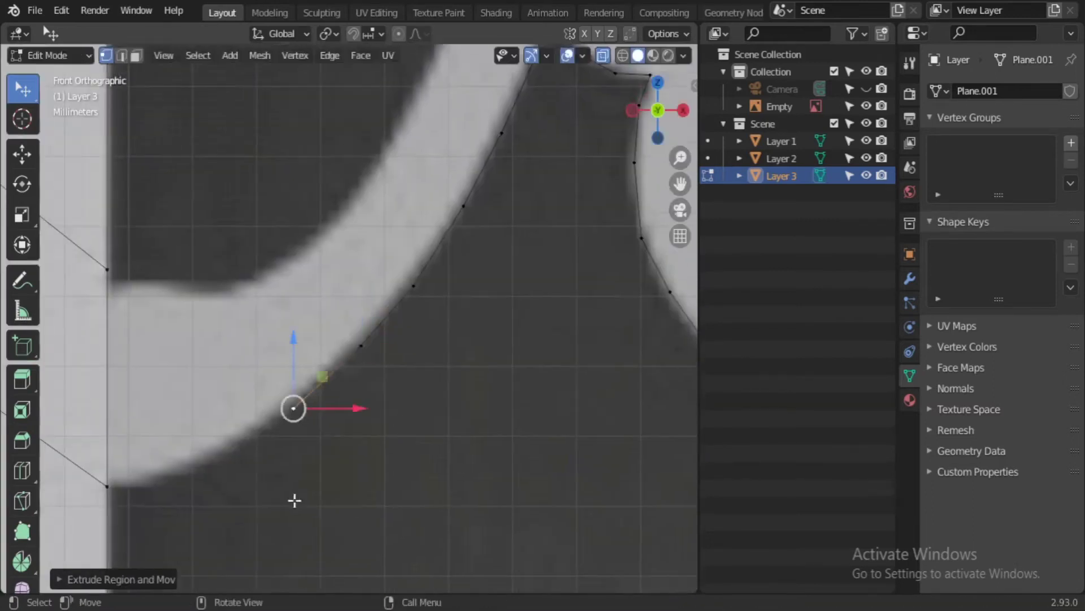
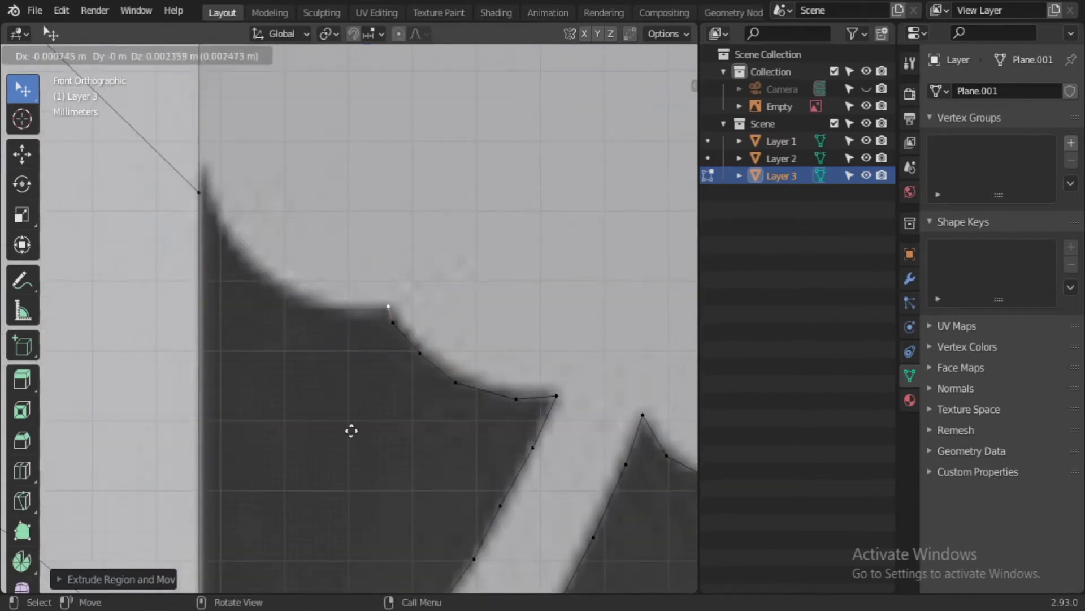
Step: Extrude Layer 3 vertices point by point along the first stretch of dark reference shapes
middle_click_drag(173, 330, 235, 407, "shift")
scroll(245, 452, "down", 5)
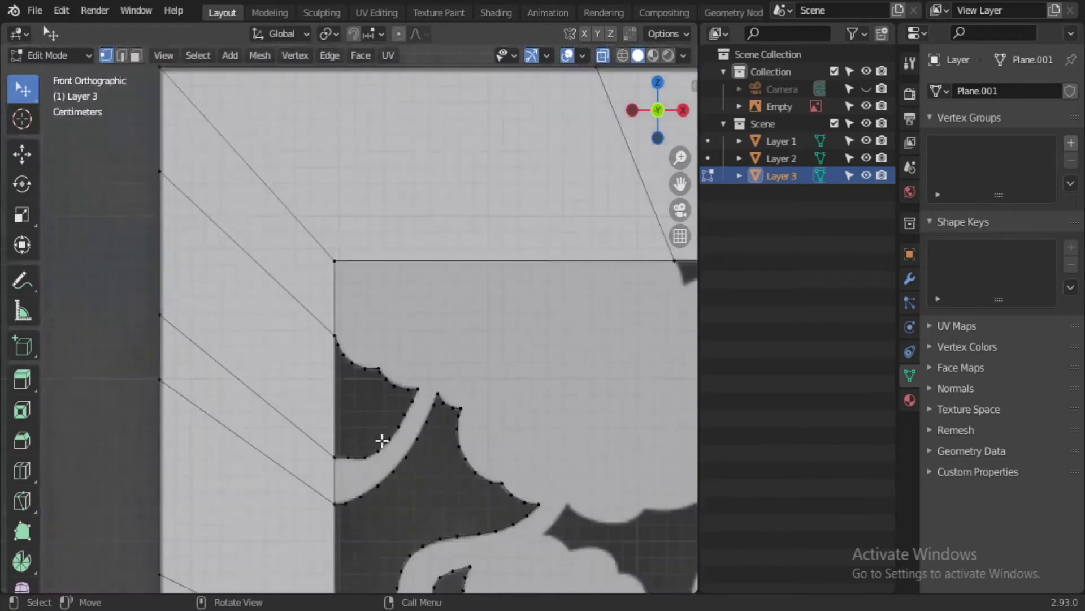
scroll(170, 521, "up", 6)
key("e")
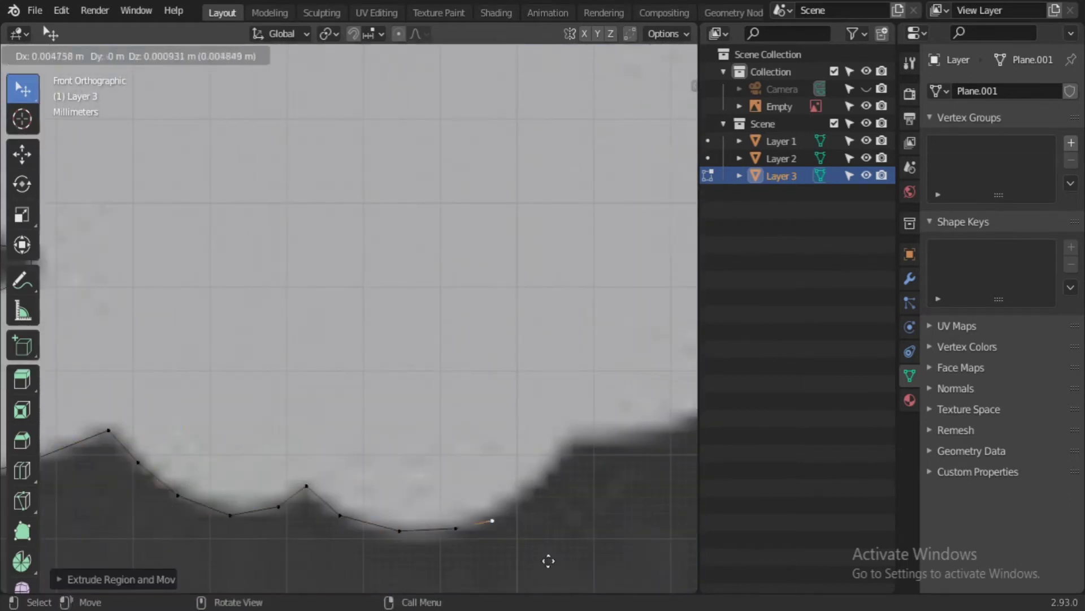
scroll(309, 545, "up", 3)
left_click(456, 312)
middle_click_drag(455, 312, 205, 390, "shift")
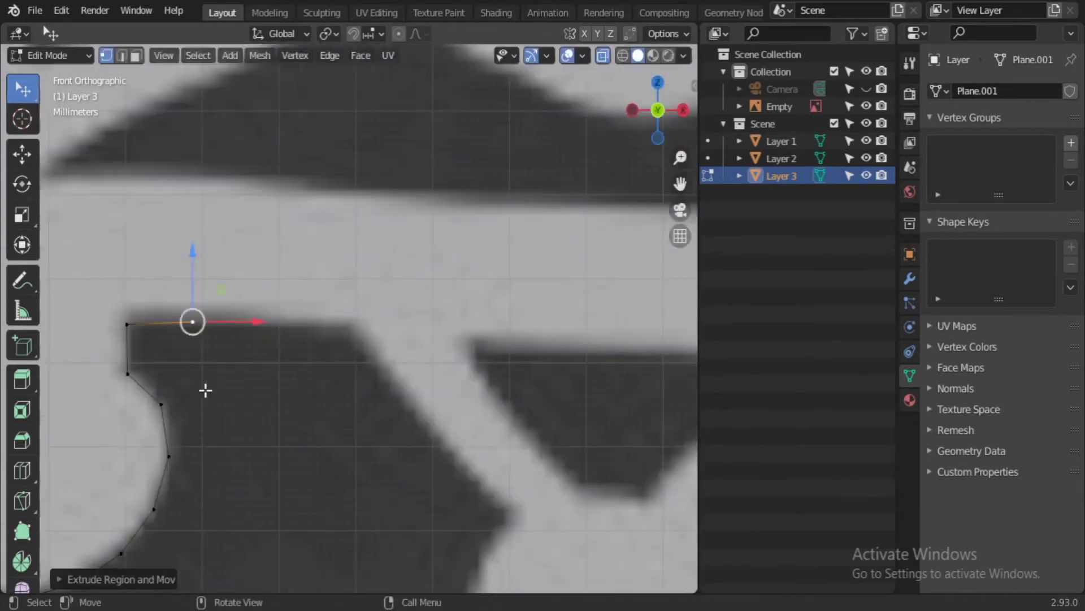
left_click(409, 475)
middle_click_drag(540, 383, 223, 459, "shift")
key("e")
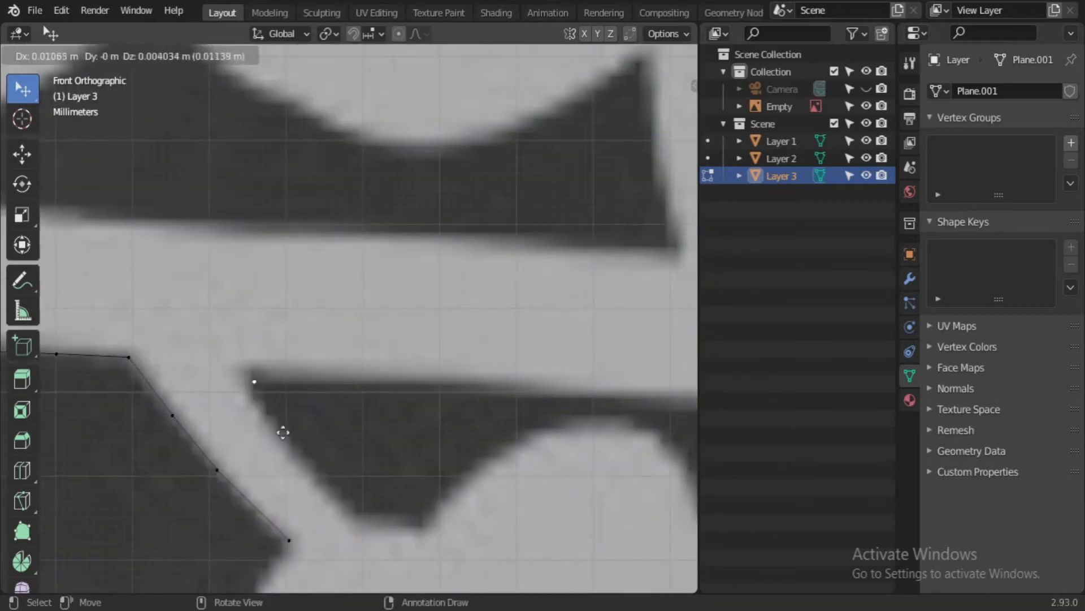
left_click(340, 557)
middle_click_drag(317, 551, 321, 255, "shift")
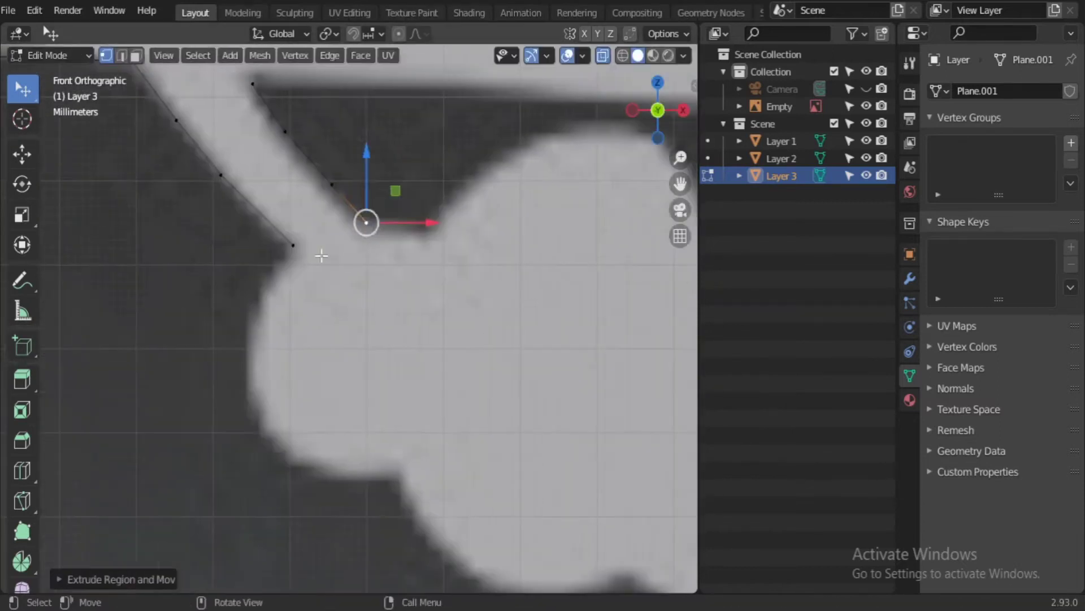
left_click(433, 554)
middle_click_drag(433, 554, 183, 382, "shift")
key("e")
left_click(201, 418)
key("e")
left_click(236, 469)
left_click(618, 519)
middle_click_drag(637, 431, 404, 432, "shift")
key("e")
left_click(405, 431)
key("g")
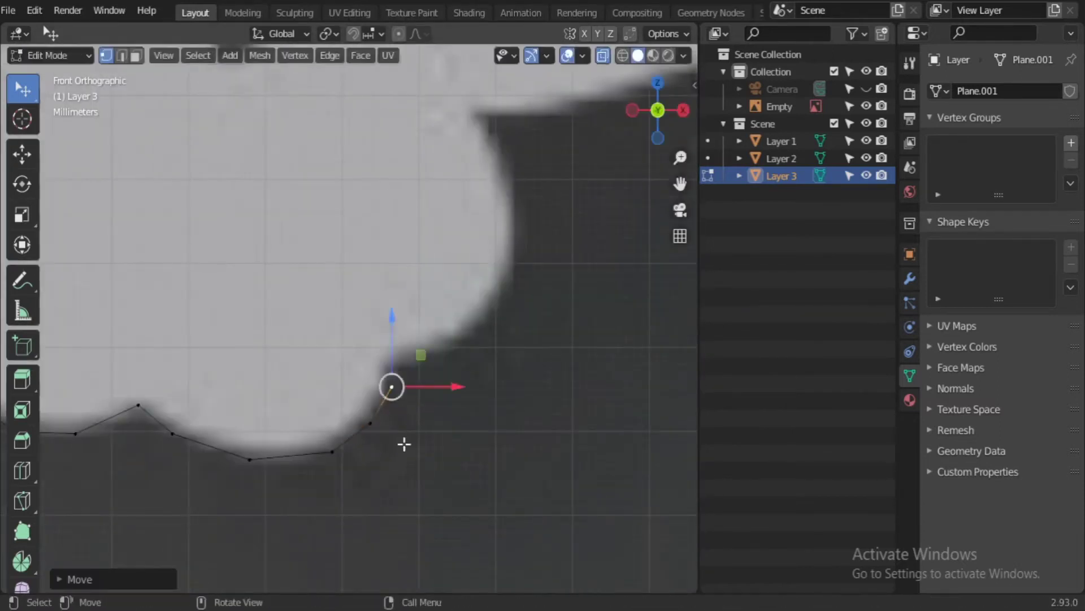
left_click(525, 233)
middle_click_drag(526, 234, 261, 449, "shift")
key("e")
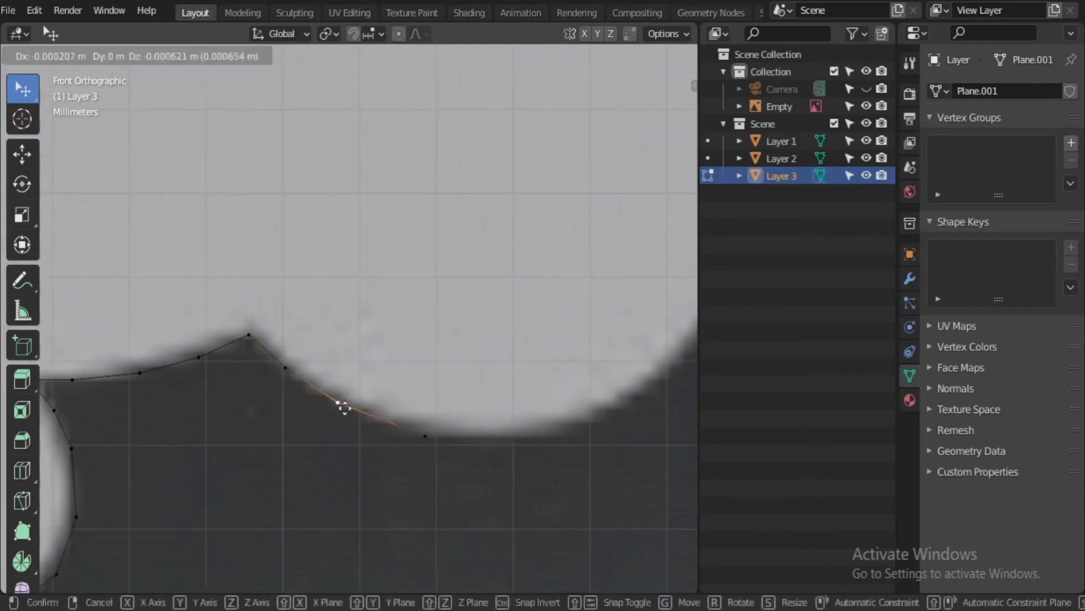
middle_click_drag(341, 405, 384, 448, "shift")
left_click(385, 449)
middle_click_drag(562, 305, 318, 473, "shift")
key("e")
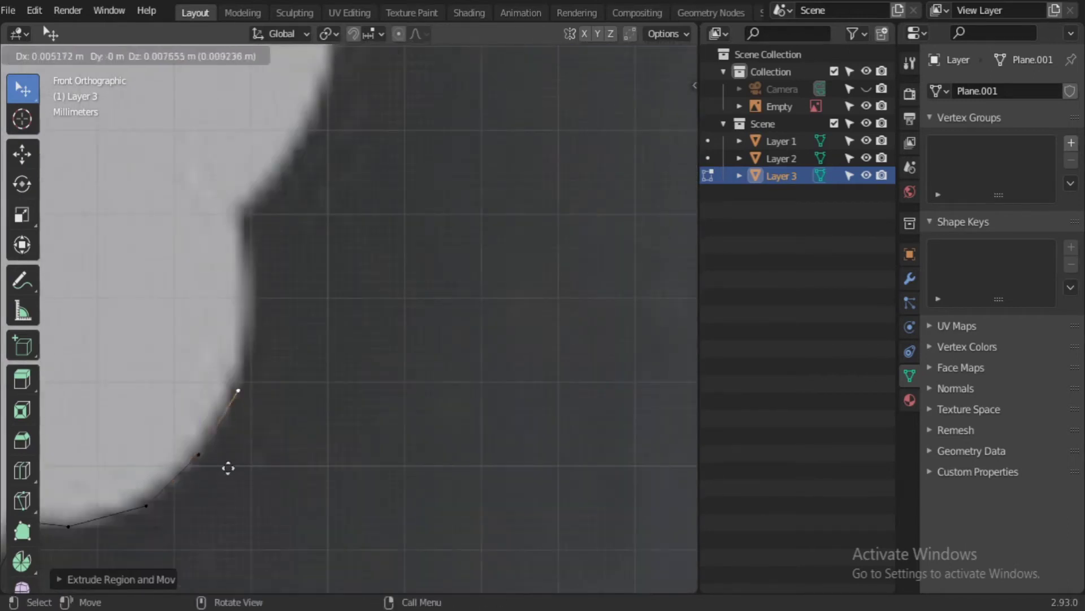
middle_click_drag(328, 317, 310, 573, "shift")
Step: Continue tracing further cloud and wave edges with extruded vertices, then save the Leopard file
key("e")
left_click(299, 474)
key("e")
left_click(345, 231)
middle_click_drag(345, 231, 356, 460, "shift")
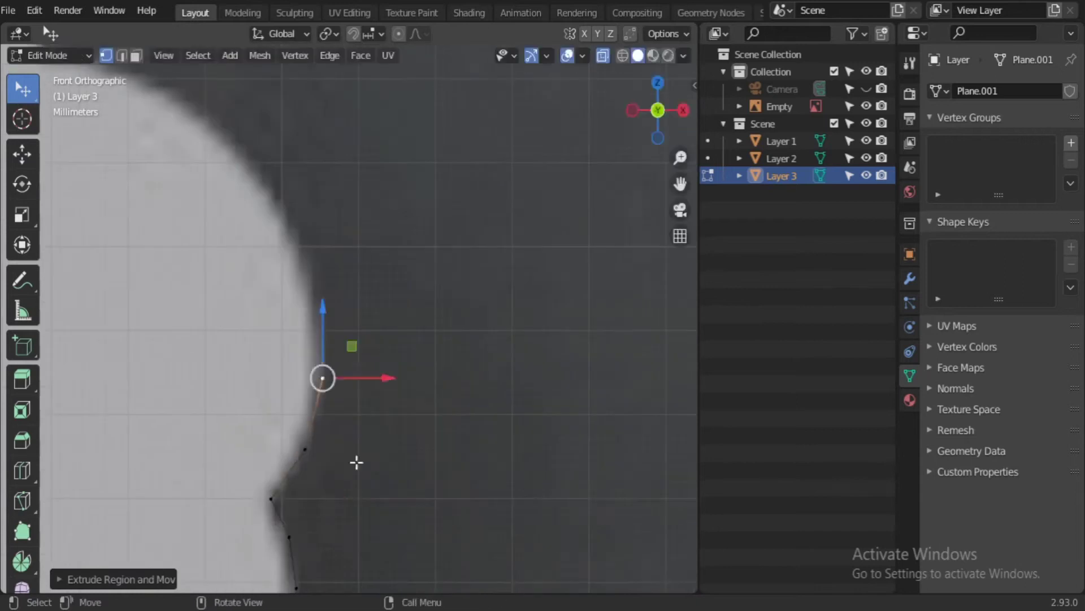
key("e")
left_click(175, 293)
middle_click_drag(175, 292, 232, 370, "shift")
key("e")
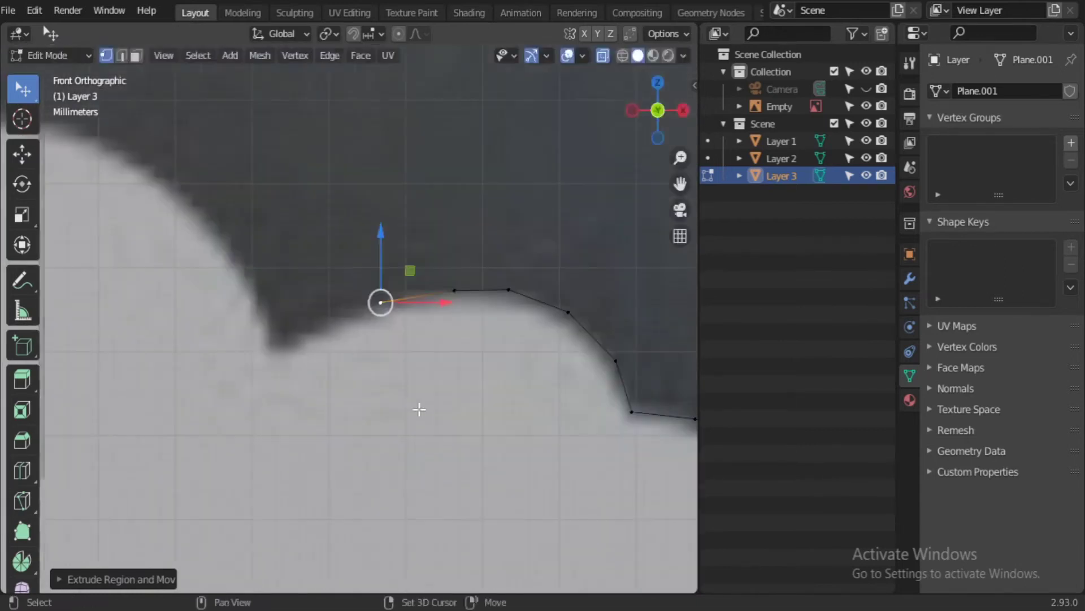
key("e")
mouse_move(209, 335)
middle_mouse_down("shift")
mouse_move(164, 431)
mouse_move(238, 395)
mouse_move(354, 482)
middle_mouse_up("shift")
left_click(164, 432)
key("e")
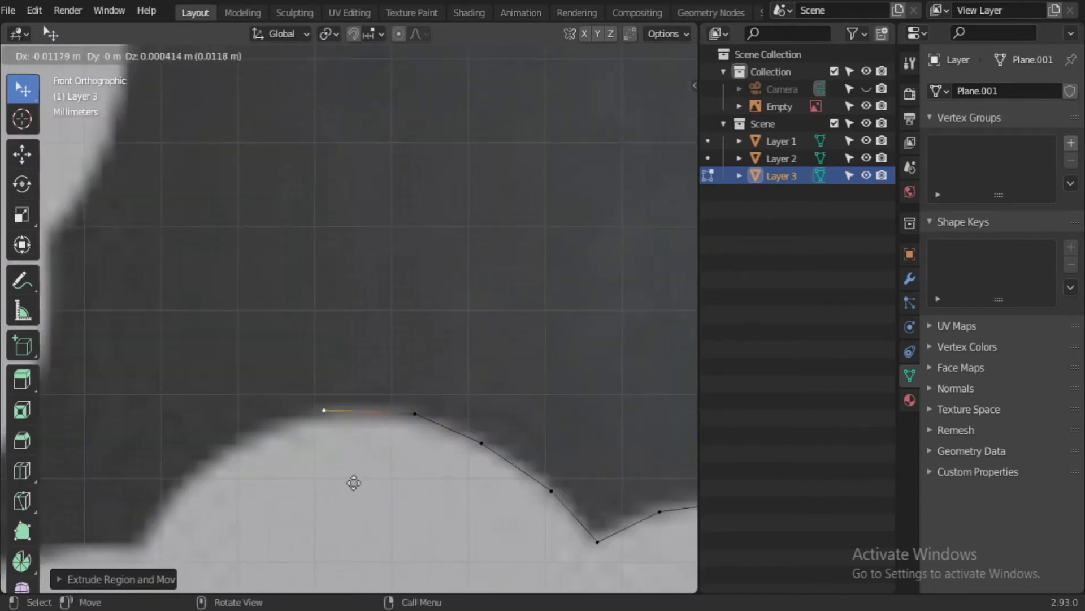
left_click(320, 418)
mouse_move(319, 418)
middle_mouse_down("shift")
mouse_move(492, 463)
mouse_move(262, 551)
middle_mouse_up("shift")
key("e")
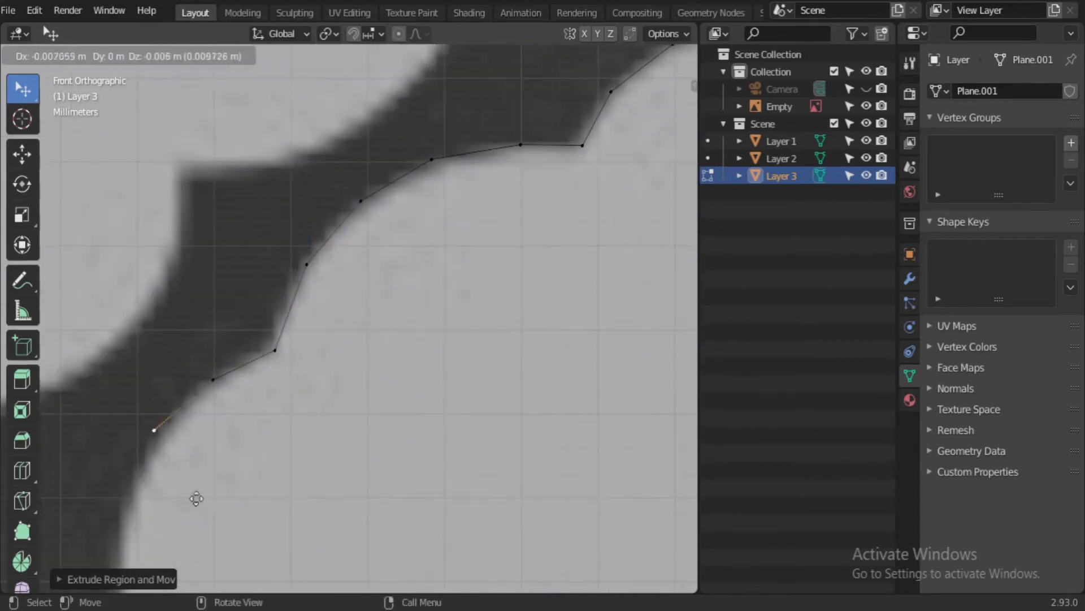
left_click(196, 500)
key("e")
left_click(281, 347)
middle_click_drag(281, 347, 276, 236, "shift")
middle_click_drag(320, 484, 443, 369, "shift")
key("e")
left_click(315, 390)
key("e")
left_click(244, 423)
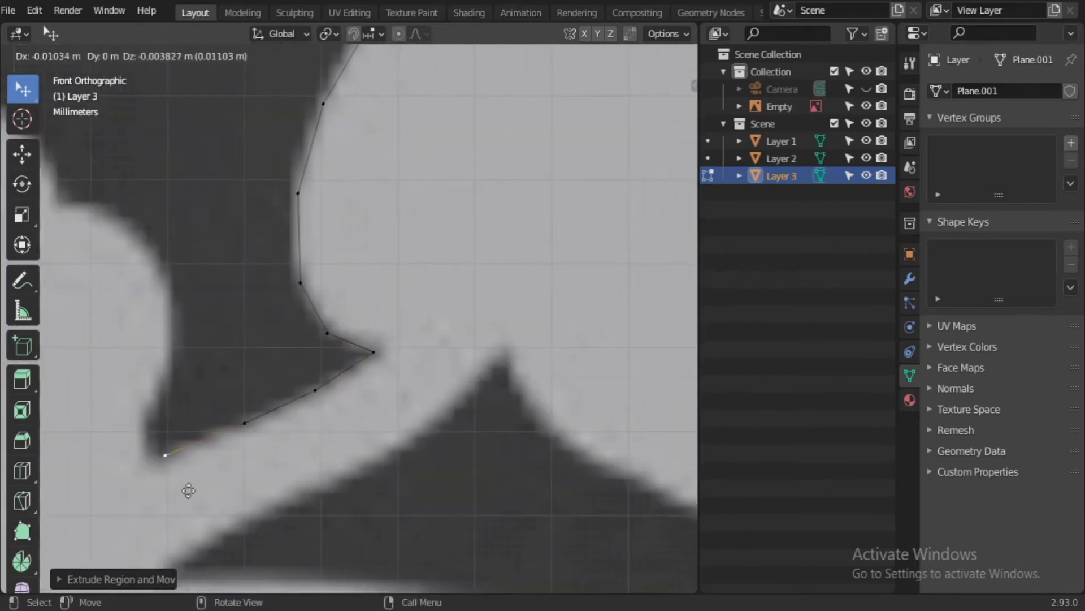
left_click(151, 458)
mouse_move(160, 227)
middle_mouse_down("shift")
mouse_move(274, 378)
mouse_move(274, 453)
mouse_move(359, 432)
middle_mouse_up("shift")
left_click(274, 379)
key("e")
left_click(170, 362)
key("e")
left_click(89, 296)
middle_click_drag(331, 231, 252, 354, "shift")
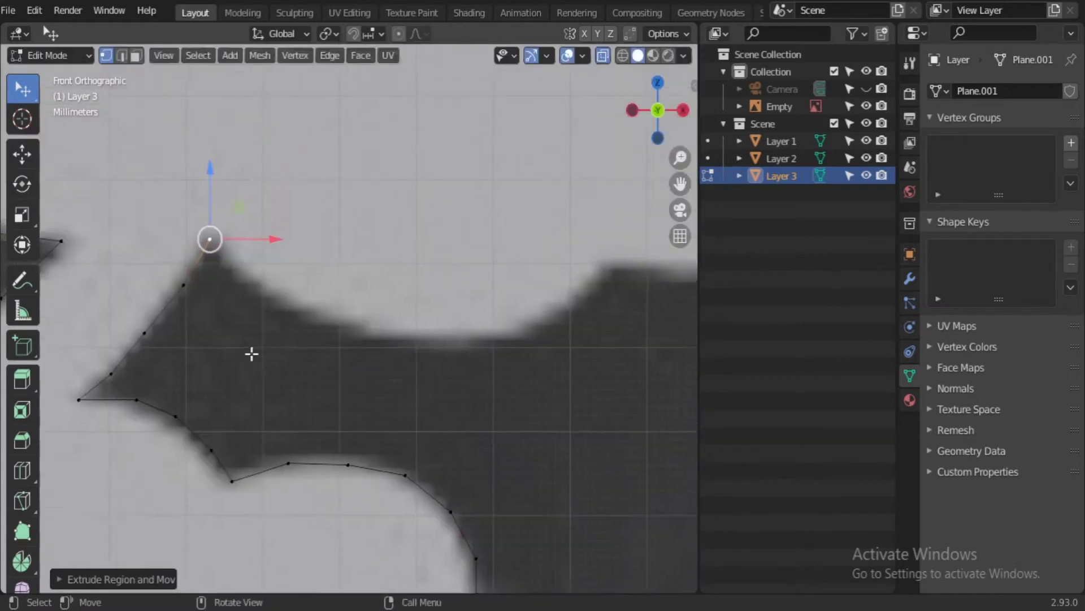
key("e")
left_click(644, 317)
middle_click_drag(645, 317, 226, 384, "shift")
Step: Extrude more vertices to trace the remaining outline sections down along the bottom edge
key("e")
left_click(266, 424)
key("e")
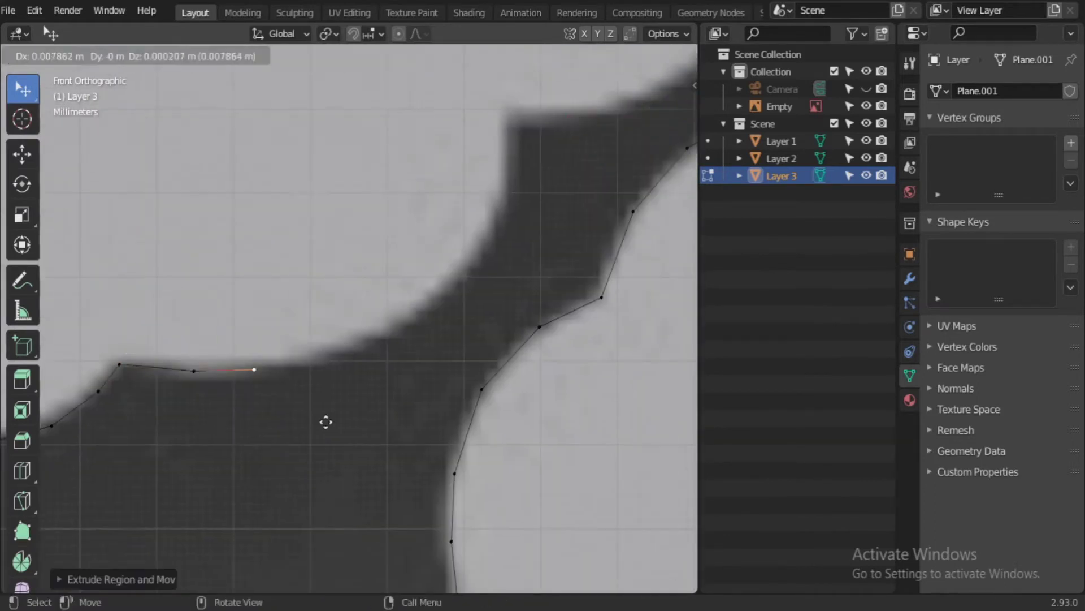
left_click(472, 340)
mouse_move(472, 339)
middle_mouse_down("shift")
mouse_move(375, 407)
mouse_move(195, 485)
mouse_move(310, 511)
middle_mouse_up("shift")
key("ctrl+s")
key("e")
left_click(378, 436)
left_click(196, 484)
middle_click_drag(416, 151, 365, 266, "shift")
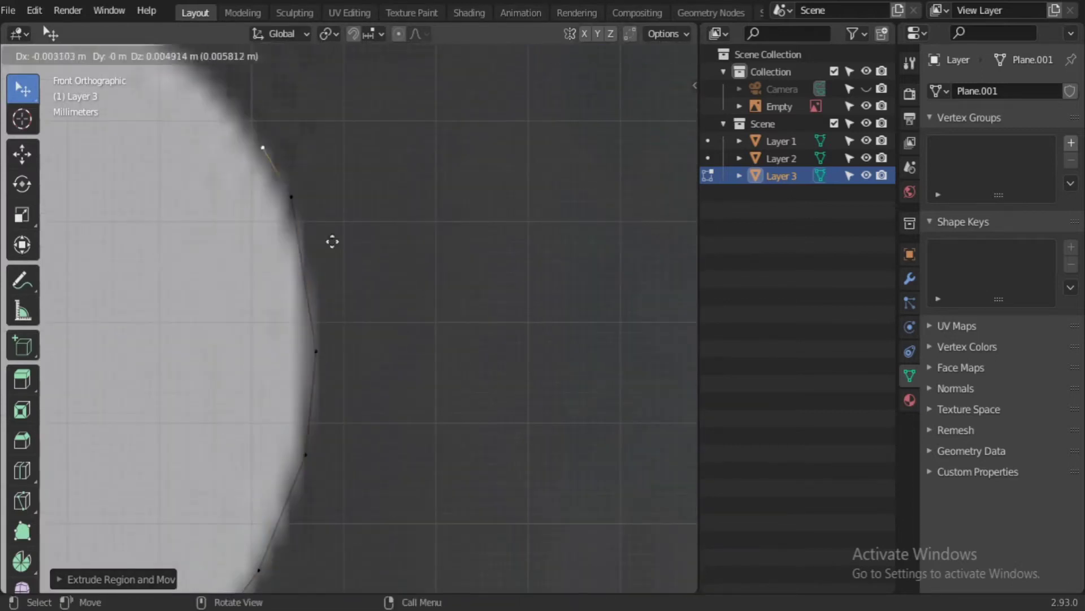
scroll(333, 241, "down", 2)
middle_click_drag(174, 351, 307, 446, "shift")
left_click(308, 446)
scroll(351, 399, "down", 2)
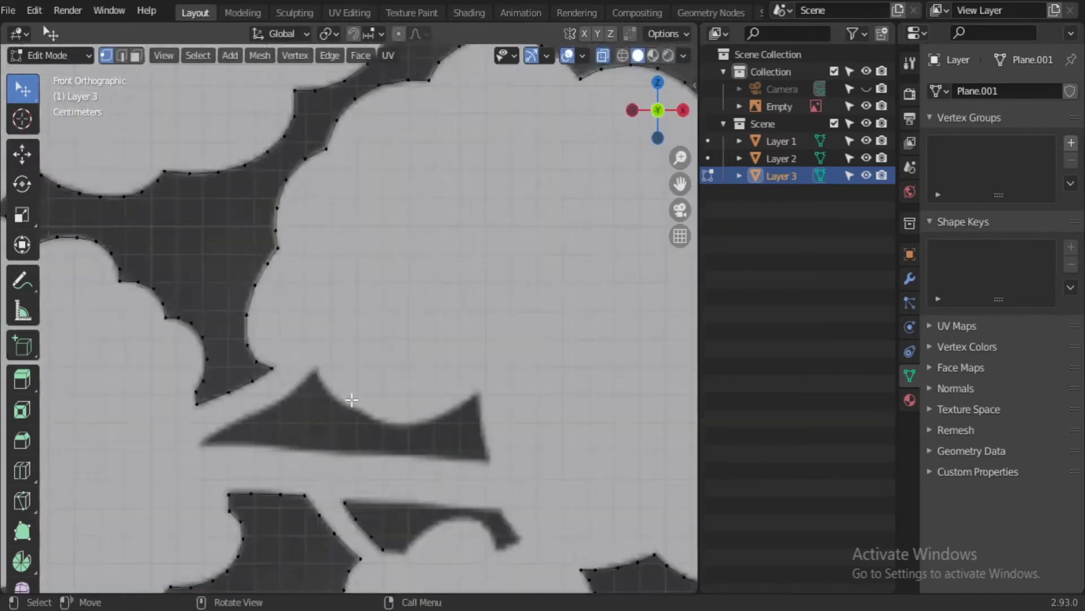
scroll(352, 400, "up", 3)
key("e")
left_click(395, 412)
middle_click_drag(395, 412, 306, 446, "shift")
key("e")
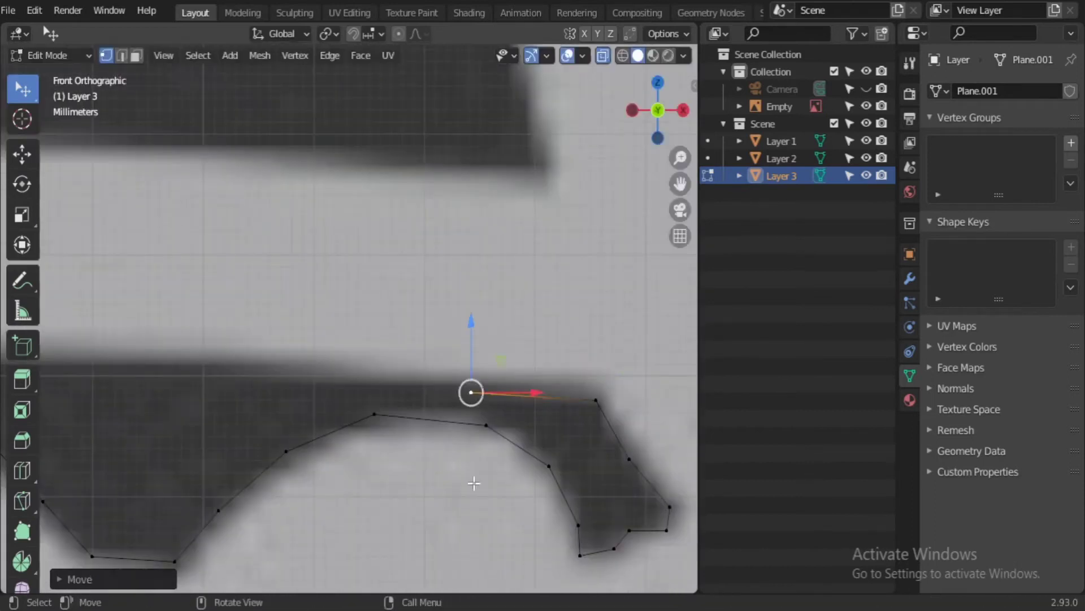
key("e")
left_click(474, 482)
mouse_move(474, 483)
middle_mouse_down("shift")
mouse_move(237, 467)
mouse_move(272, 407)
mouse_move(165, 456)
middle_mouse_up("shift")
key("e")
left_click(229, 416)
key("e")
mouse_move(489, 310)
middle_mouse_down("shift")
mouse_move(317, 460)
mouse_move(239, 436)
middle_mouse_up("shift")
left_click(318, 460)
key("e")
left_click(506, 413)
key("e")
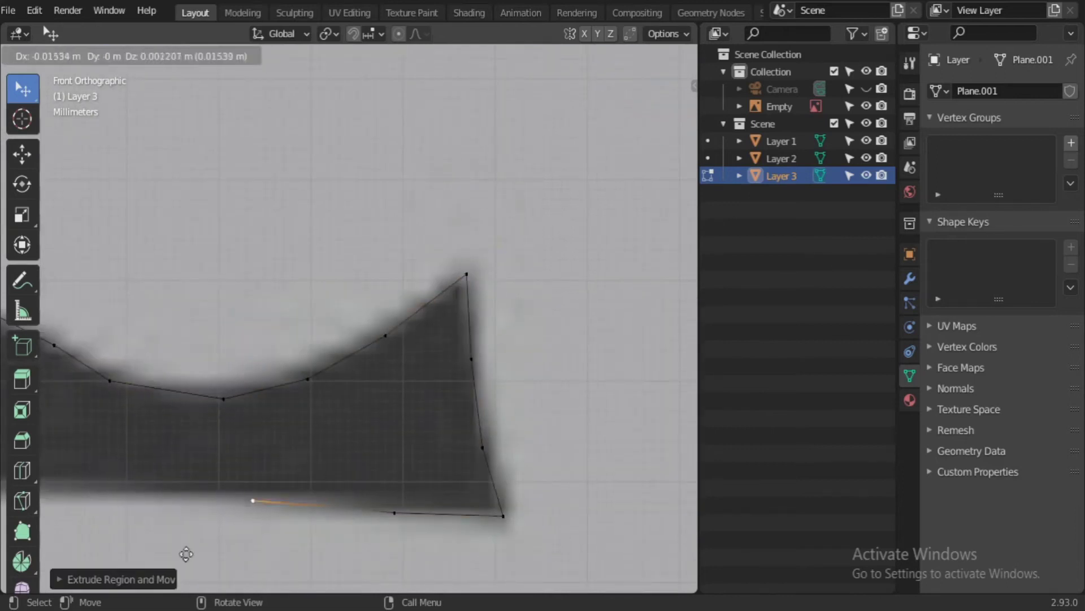
middle_click_drag(186, 554, 274, 496, "shift")
key("e")
left_click(241, 461)
middle_click_drag(262, 380, 431, 433, "shift")
key("e")
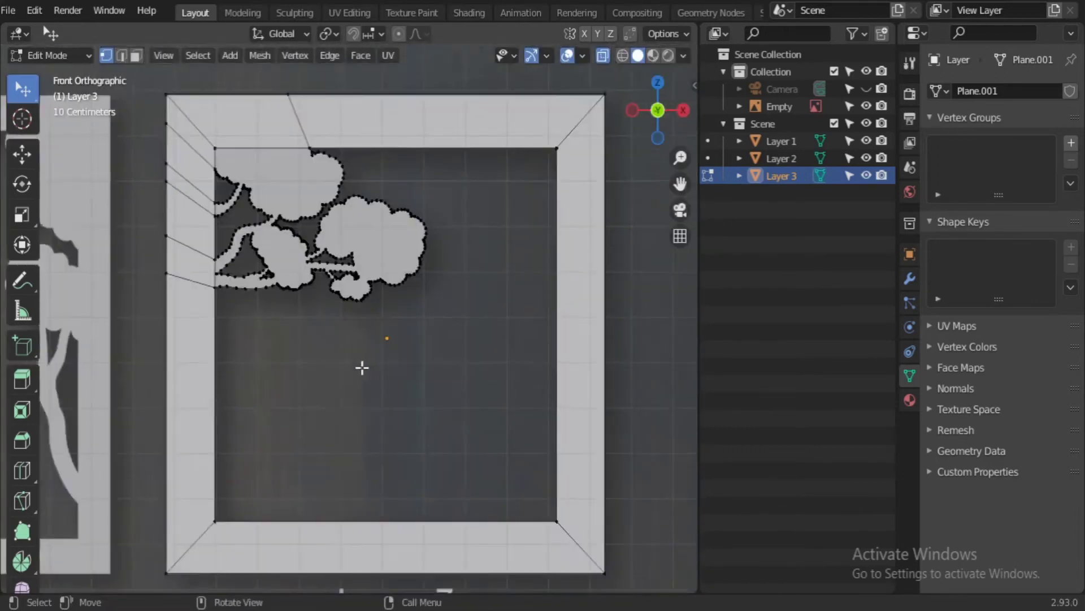
scroll(620, 432, "down", 2)
scroll(254, 407, "up", 5)
Step: Fill the bottom outline loops of the Layer 3 frame with a face and a connecting band
scroll(200, 360, "up", 2)
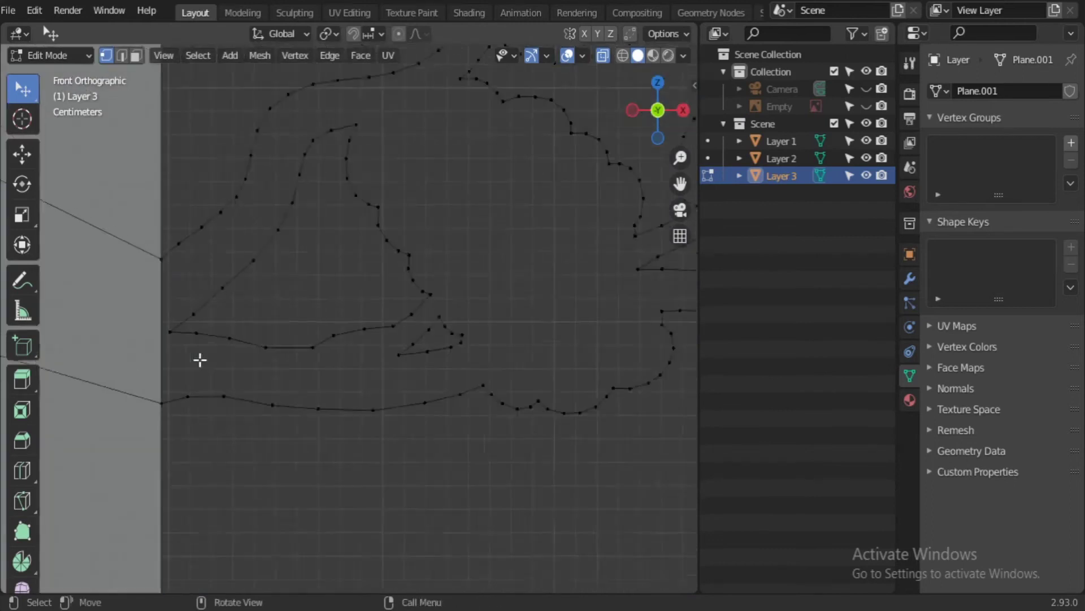
left_click(273, 405, "alt")
key("ctrl+z")
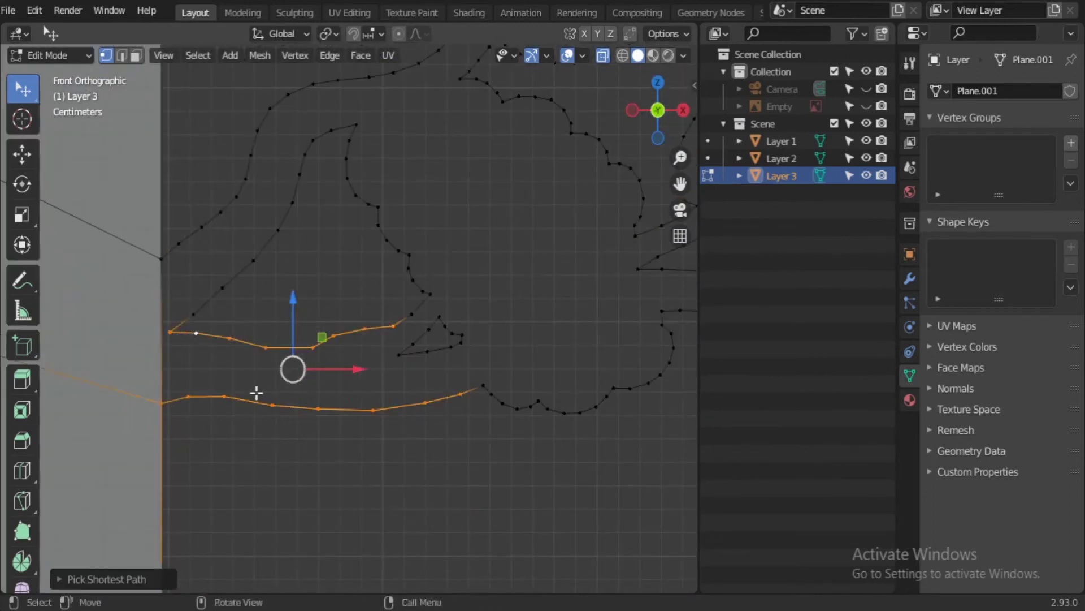
key("f")
key("ctrl+z")
middle_click_drag(315, 472, 378, 429, "shift")
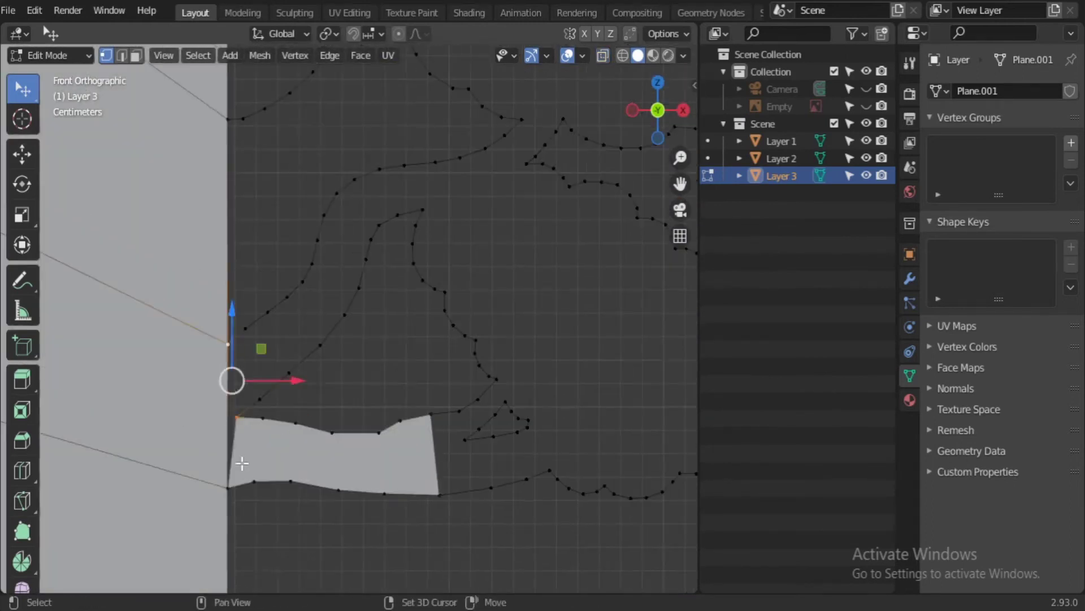
middle_click_drag(241, 463, 259, 436, "shift")
key("ctrl+z")
scroll(252, 489, "up", 3)
scroll(232, 405, "down", 2)
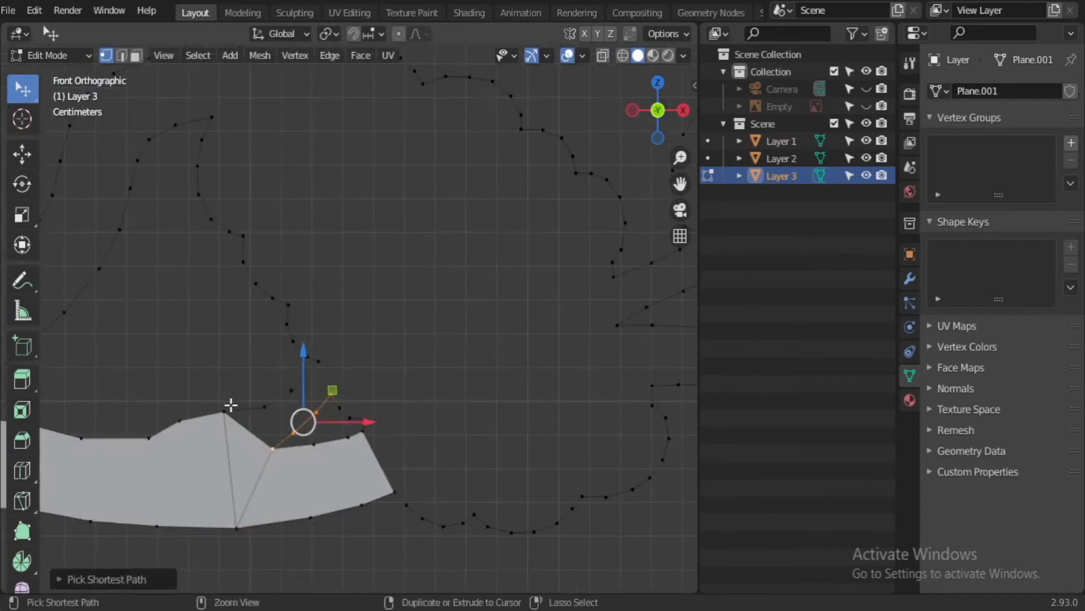
scroll(235, 468, "up", 5)
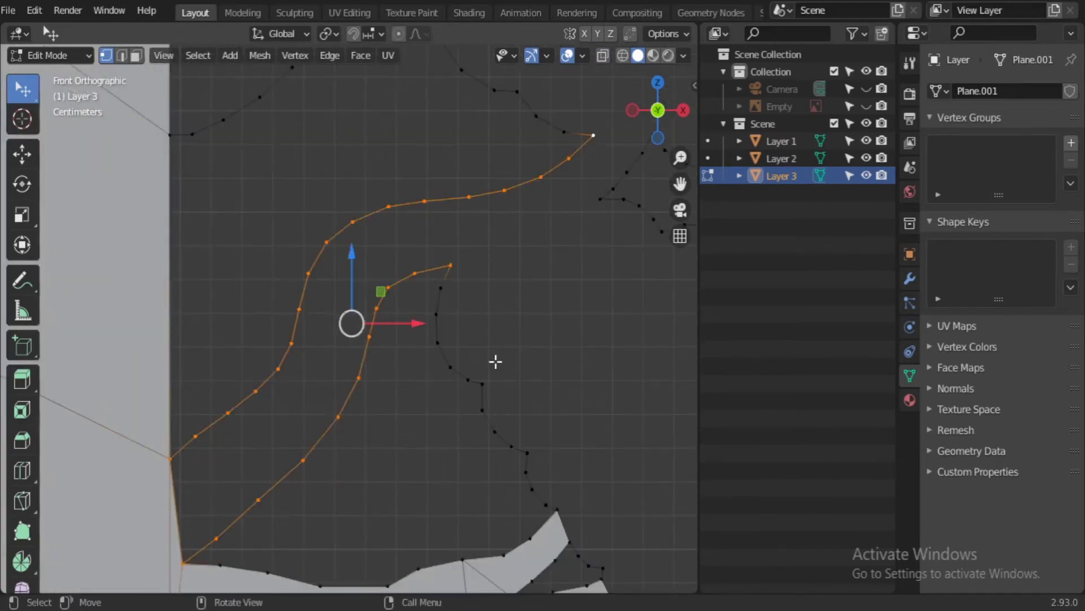
key("f")
scroll(494, 359, "down", 3)
Step: Fill the cloud outlines inside the Layer 3 frame with faces
middle_click_drag(396, 451, 286, 436, "shift")
left_click(284, 433, "alt")
left_click(399, 514, "alt")
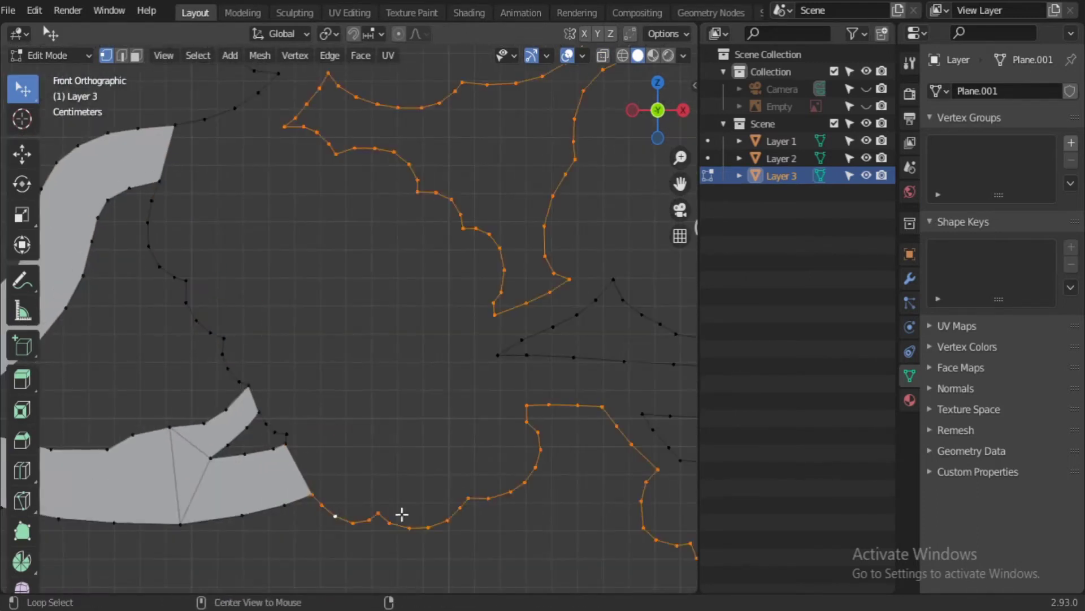
key("ctrl+z")
left_click(285, 126, "ctrl")
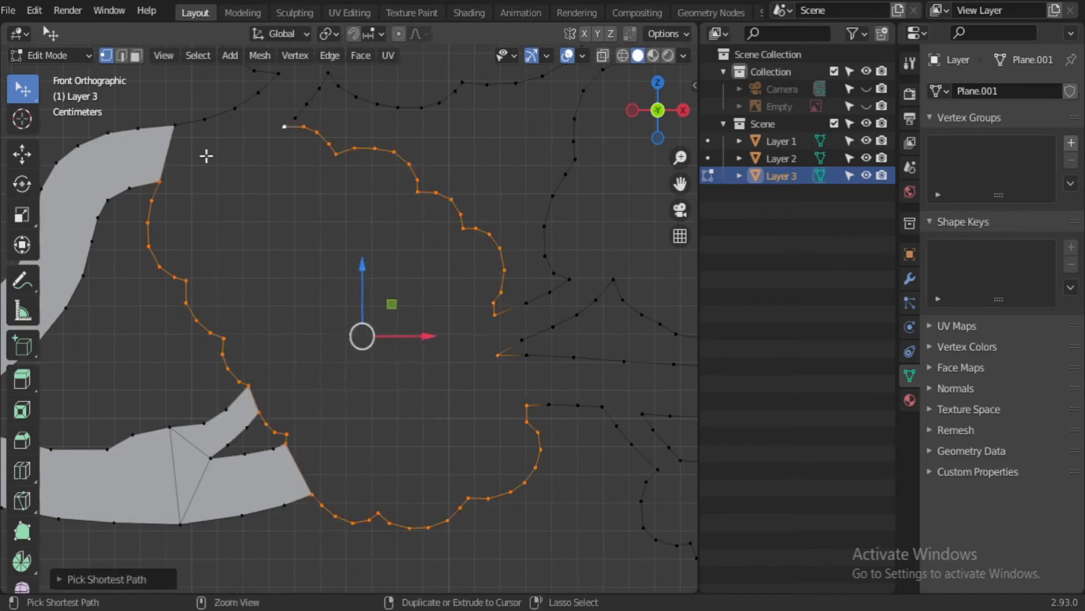
scroll(206, 152, "up", 2)
scroll(327, 274, "down", 2)
key("f")
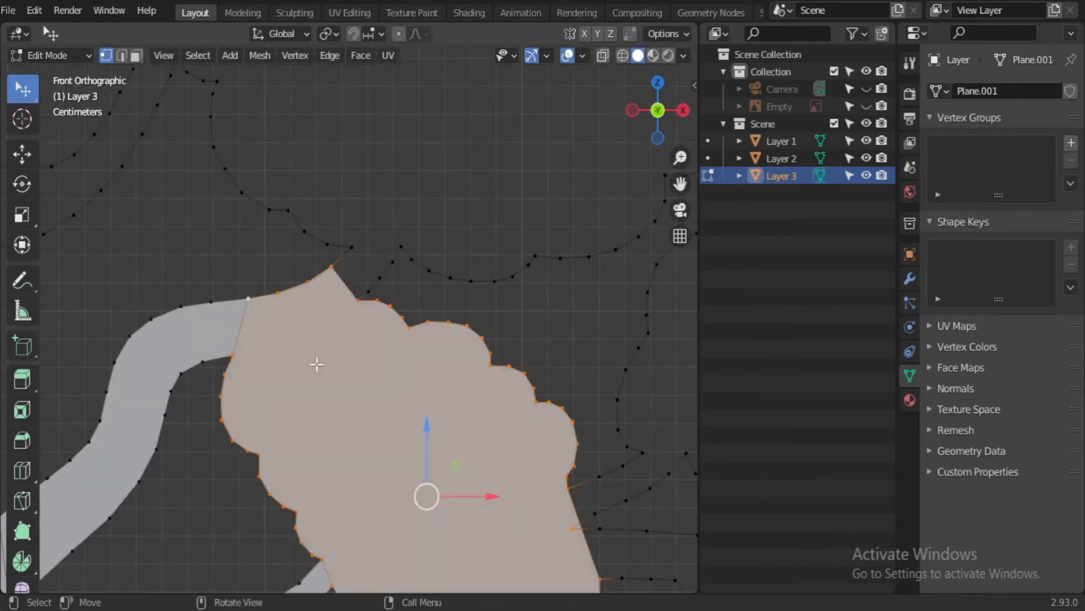
scroll(327, 496, "down", 3)
scroll(246, 426, "up", 4)
scroll(280, 385, "down", 3)
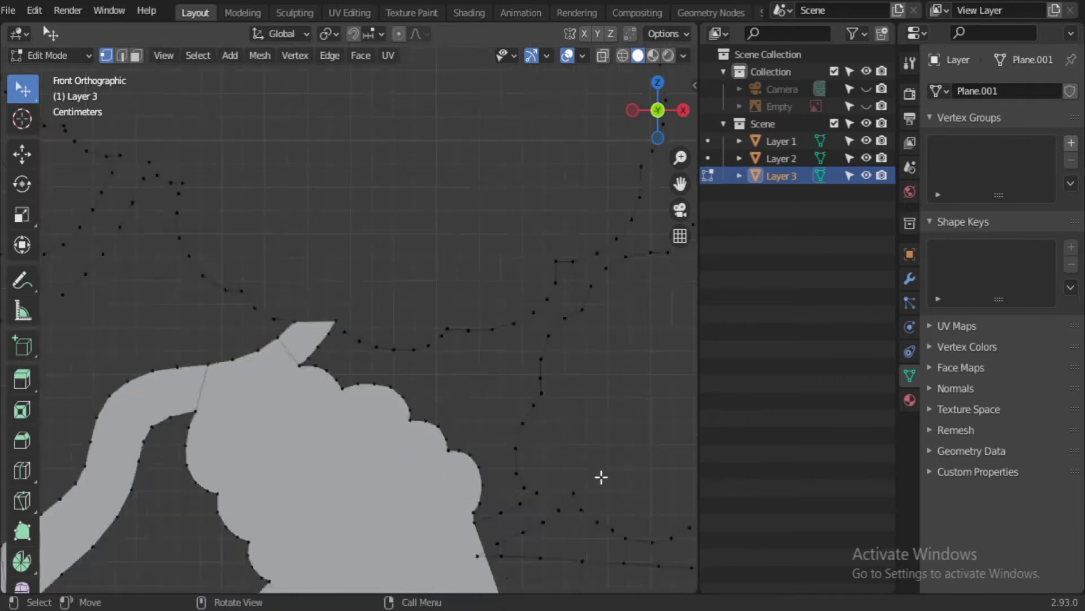
scroll(198, 396, "up", 5)
left_click(456, 224, "ctrl")
scroll(441, 247, "down", 3)
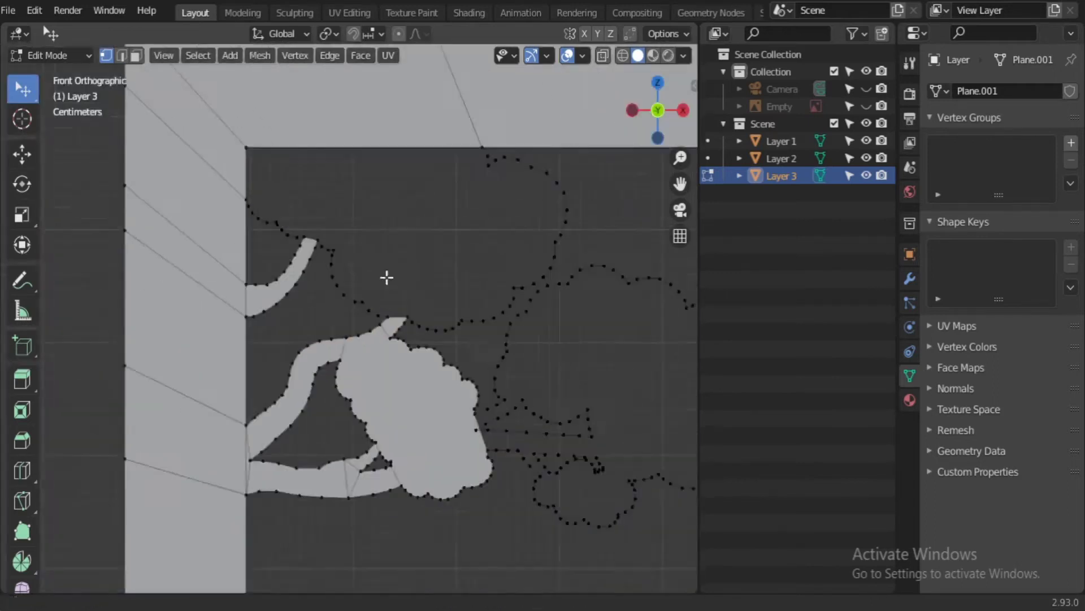
scroll(385, 277, "up", 2)
left_click(206, 310, "alt")
key("f")
key("ctrl+z")
scroll(476, 357, "down", 3)
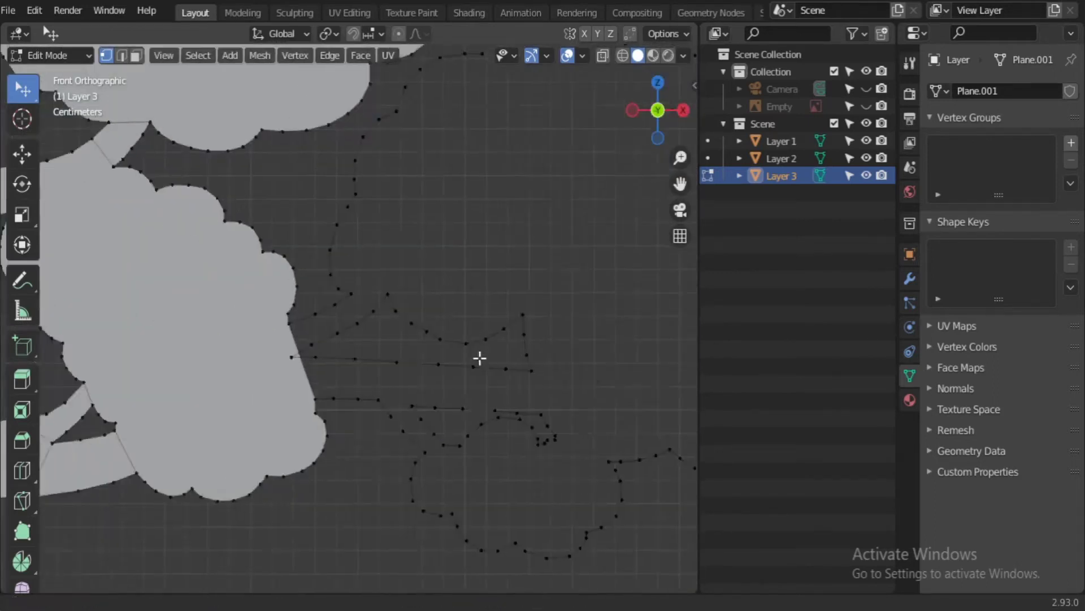
scroll(315, 426, "up", 2)
scroll(320, 474, "up", 1)
scroll(298, 426, "up", 2)
scroll(298, 425, "down", 3)
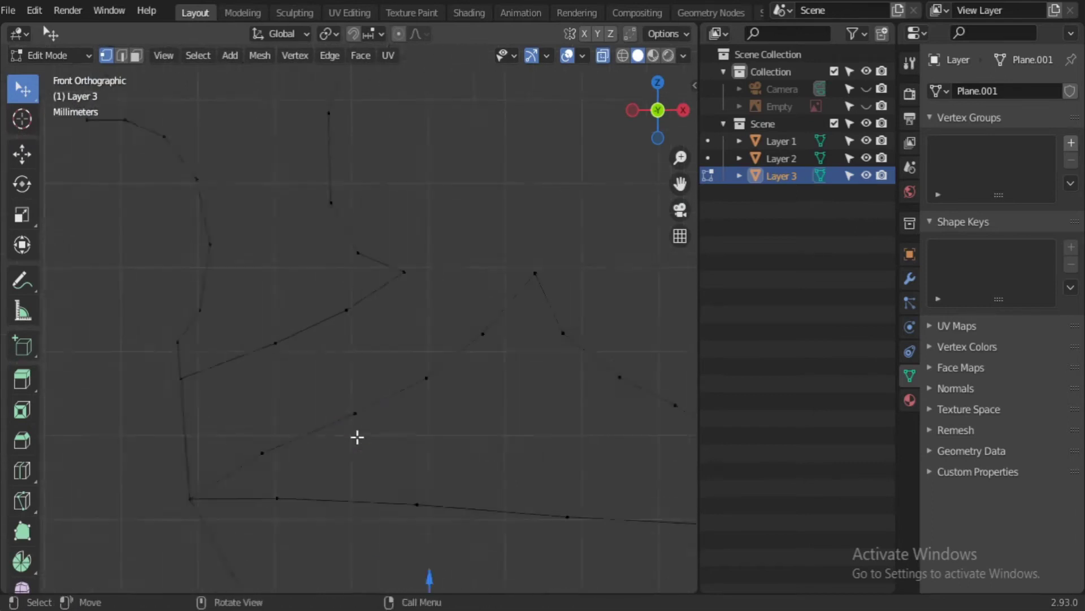
scroll(356, 436, "up", 3)
Step: Fill the remaining short outline gaps with faces and return to Object Mode
left_click(356, 314)
key("f")
scroll(172, 337, "up", 1)
left_click(274, 394, "ctrl")
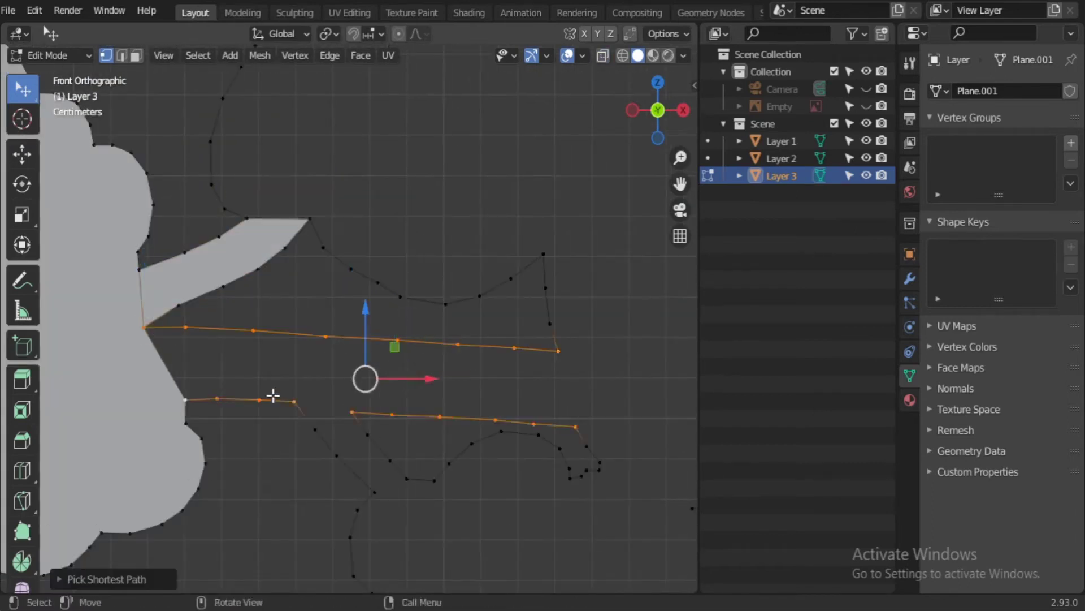
key("f")
scroll(299, 400, "down", 1)
left_click(301, 396)
scroll(115, 408, "up", 2)
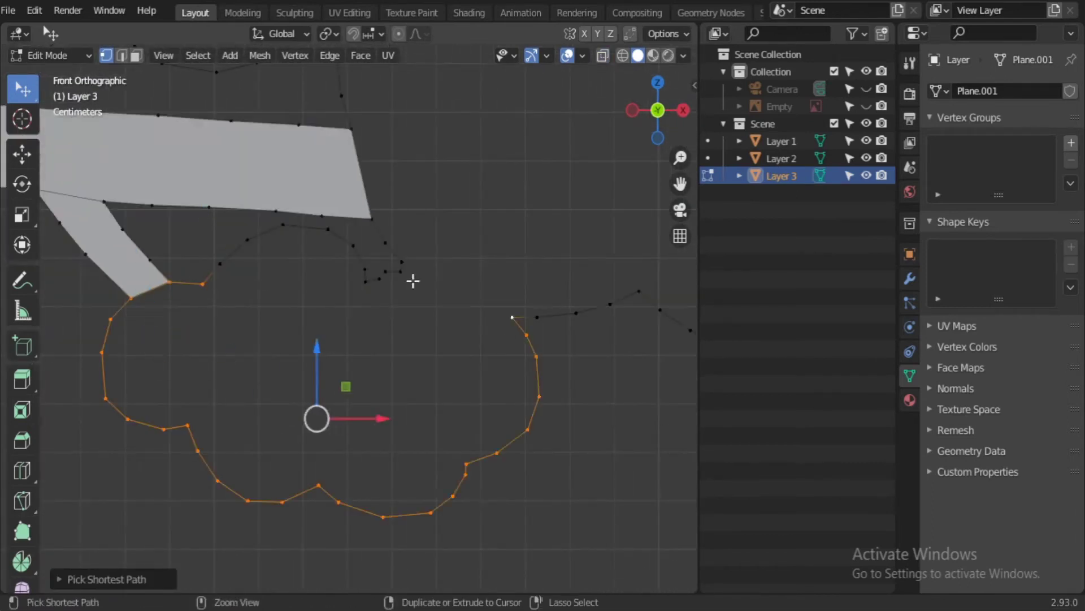
key("f")
scroll(427, 530, "down", 2)
scroll(249, 366, "up", 2)
left_click(355, 426, "ctrl")
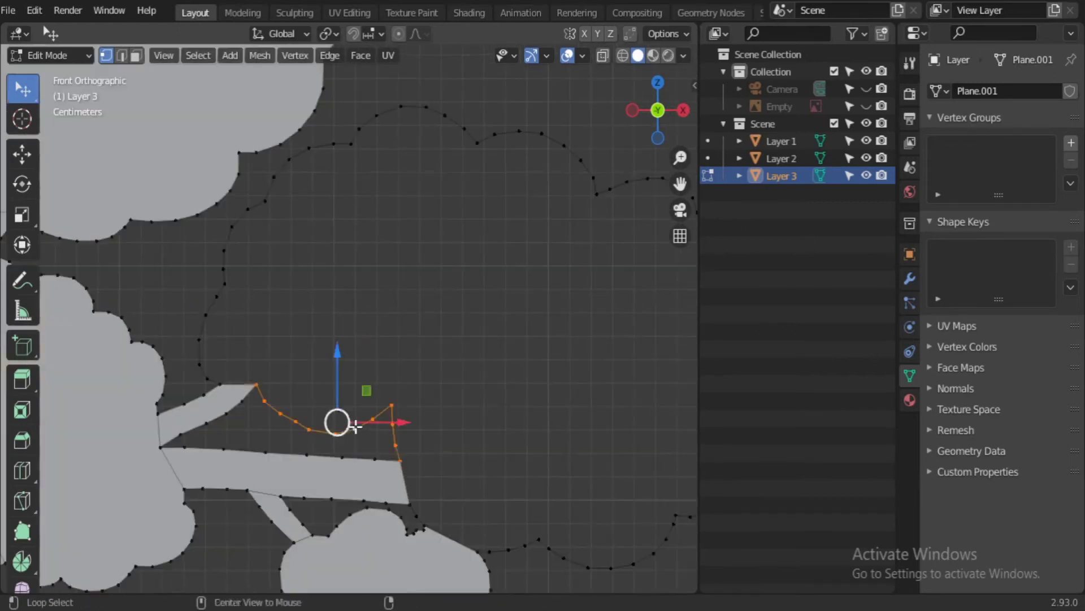
scroll(355, 426, "down", 2)
key("Tab")
scroll(424, 379, "down", 3)
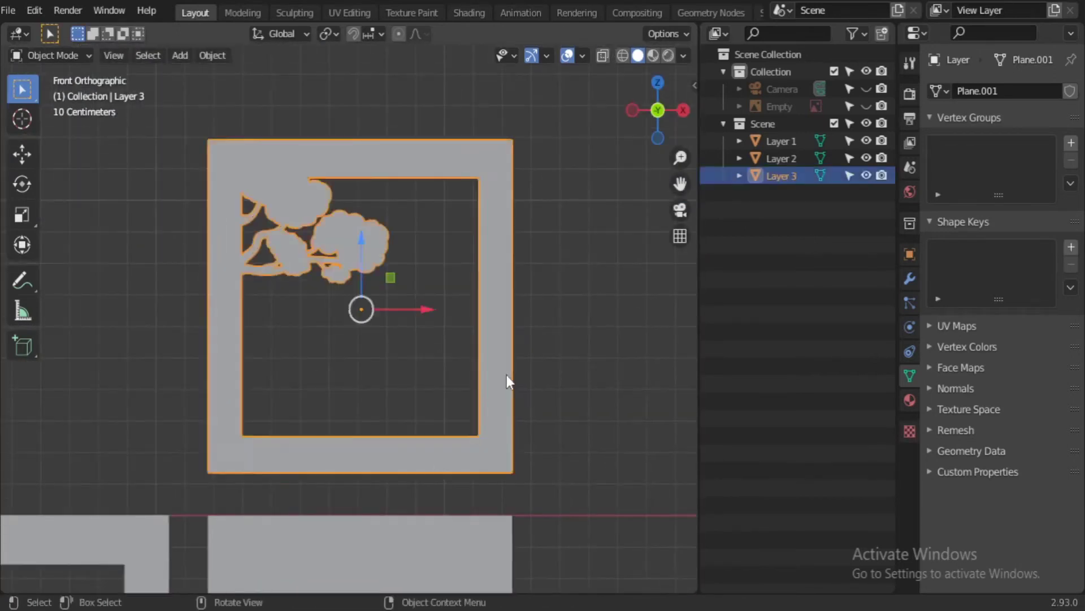
Step: Duplicate Layer 3 and slide the copy along X onto the Layer 4 reference image
scroll(480, 422, "down", 3)
scroll(389, 378, "up", 3)
key("shift+d")
left_click(455, 374)
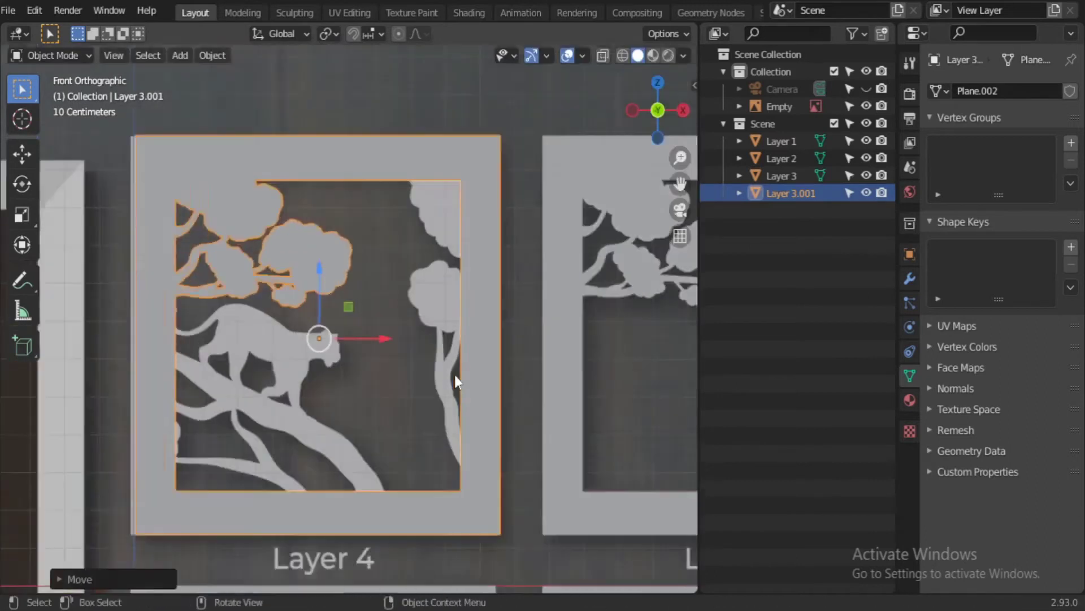
scroll(454, 375, "up", 1)
scroll(426, 452, "up", 4)
scroll(416, 379, "up", 2)
key("g")
key("x")
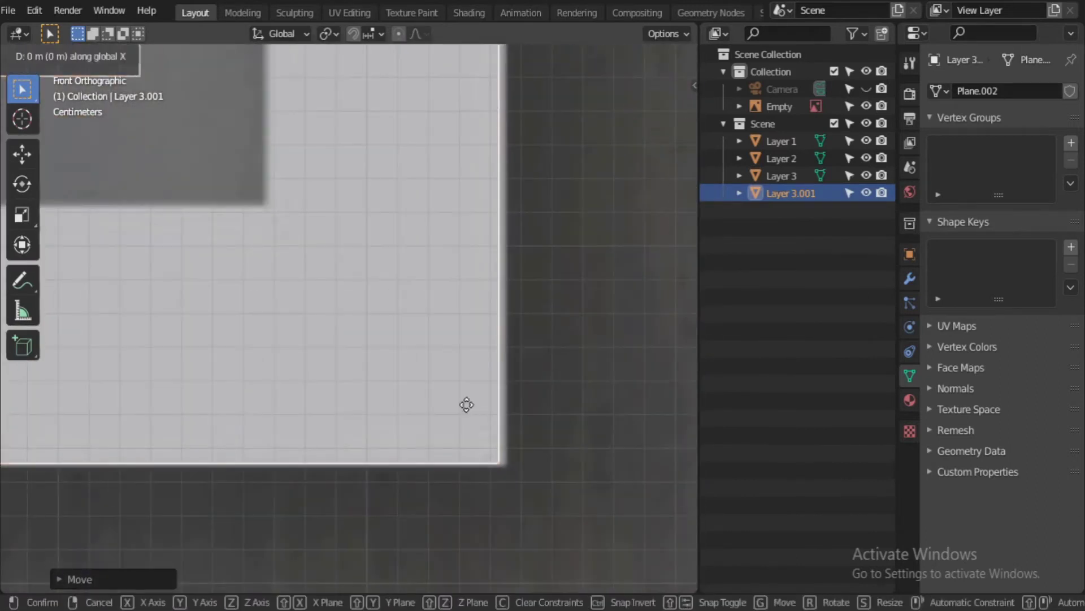
left_click(466, 404)
scroll(205, 483, "down", 4)
scroll(307, 486, "up", 4)
Step: Reposition the copy's geometry along X and dissolve its cloud-shape faces, leaving only outlines
key("Tab")
key("g")
key("x")
left_click(135, 403)
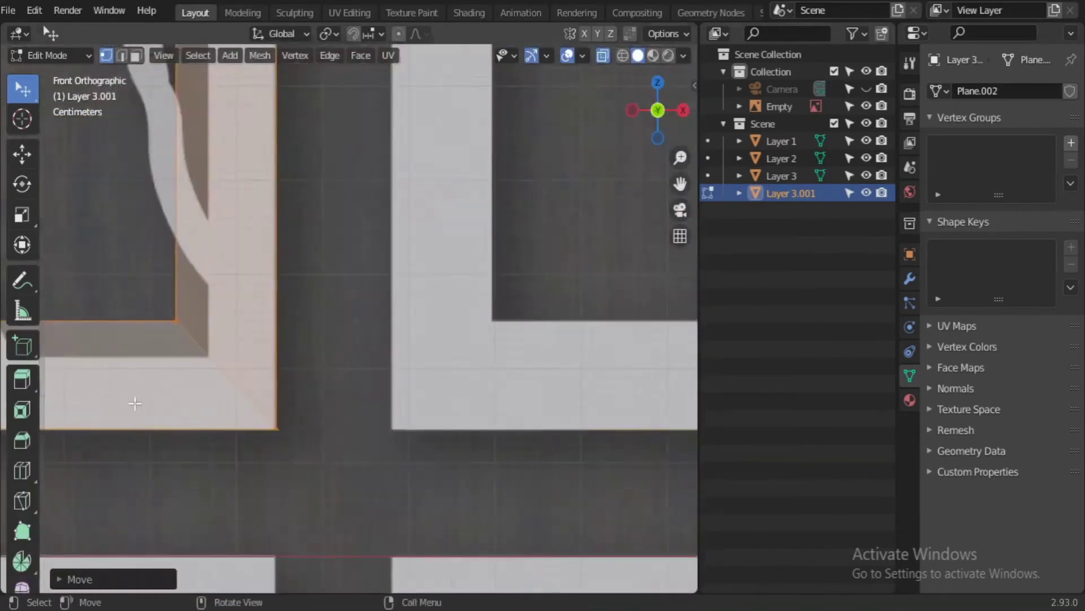
scroll(135, 403, "up", 4)
key("g")
left_click(487, 450)
scroll(359, 356, "down", 4)
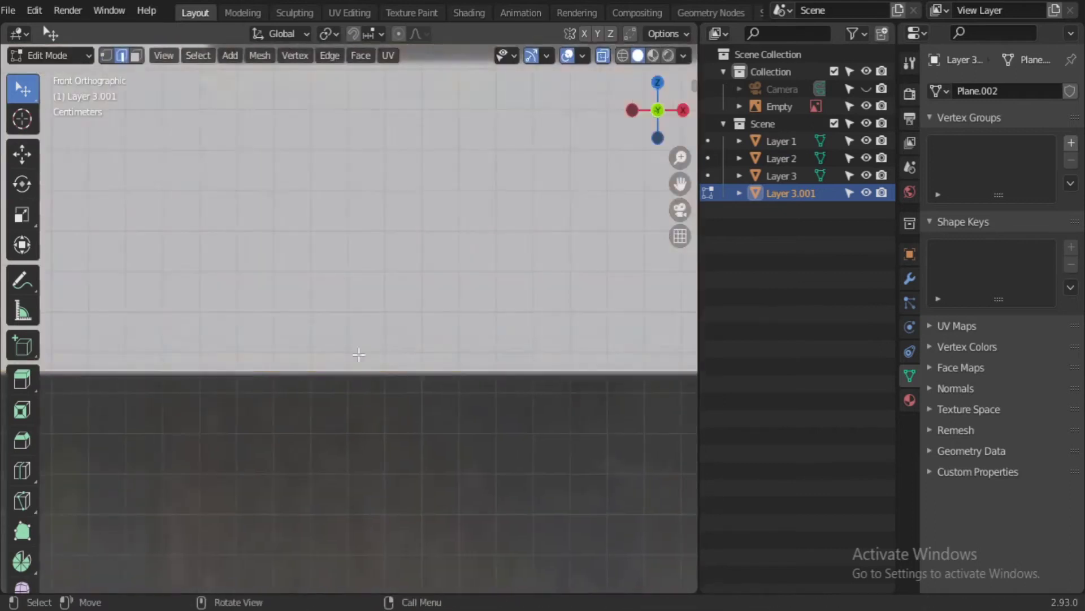
key("2")
scroll(406, 269, "up", 3)
scroll(405, 269, "down", 4)
scroll(327, 354, "up", 4)
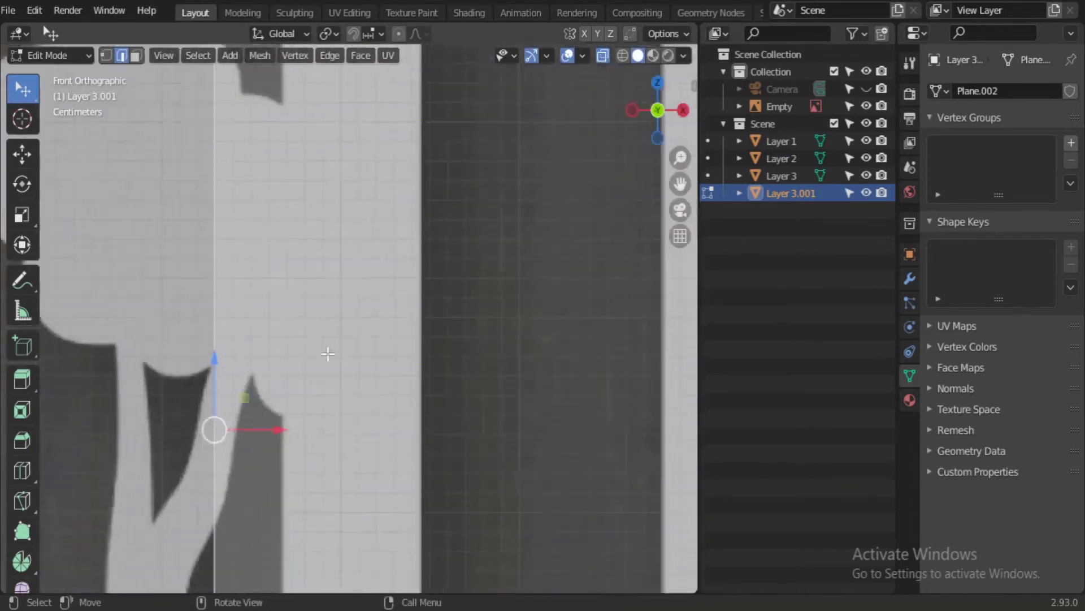
scroll(320, 349, "down", 3)
scroll(319, 349, "up", 3)
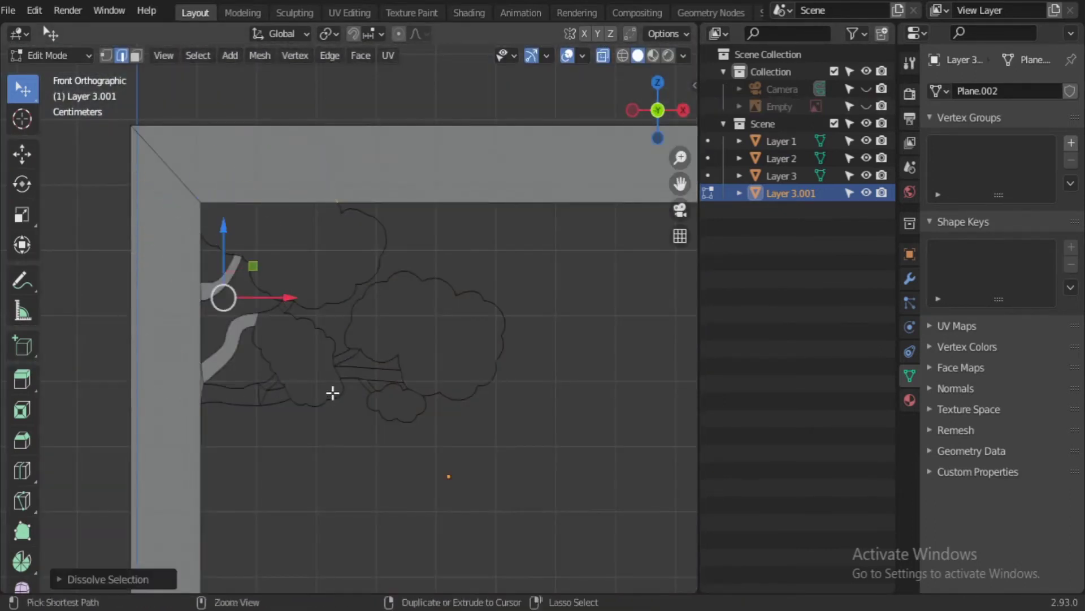
scroll(256, 397, "down", 2)
scroll(259, 247, "up", 4)
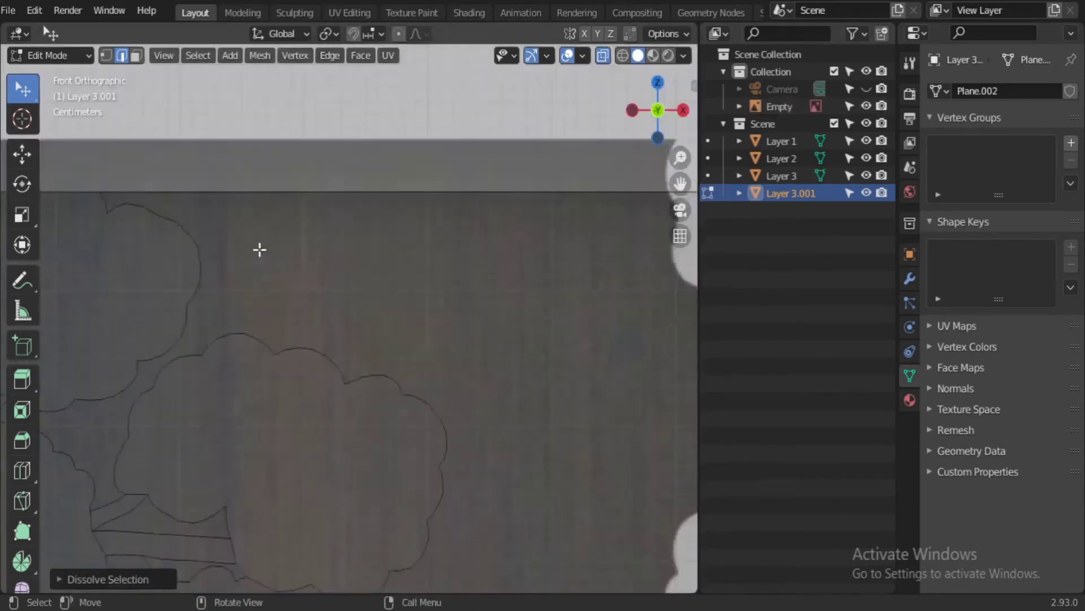
scroll(412, 442, "down", 5)
key("1")
scroll(412, 442, "up", 2)
scroll(415, 415, "down", 5)
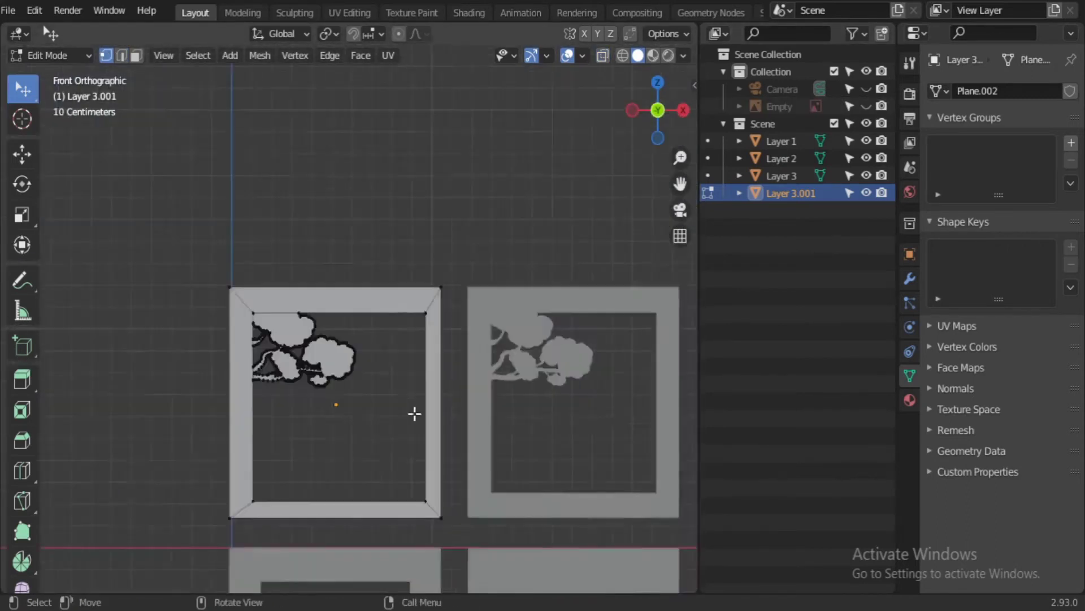
scroll(160, 247, "up", 6)
key("Tab")
Step: Rename the copied object from Layer 3.001 to Layer 4
key("F2")
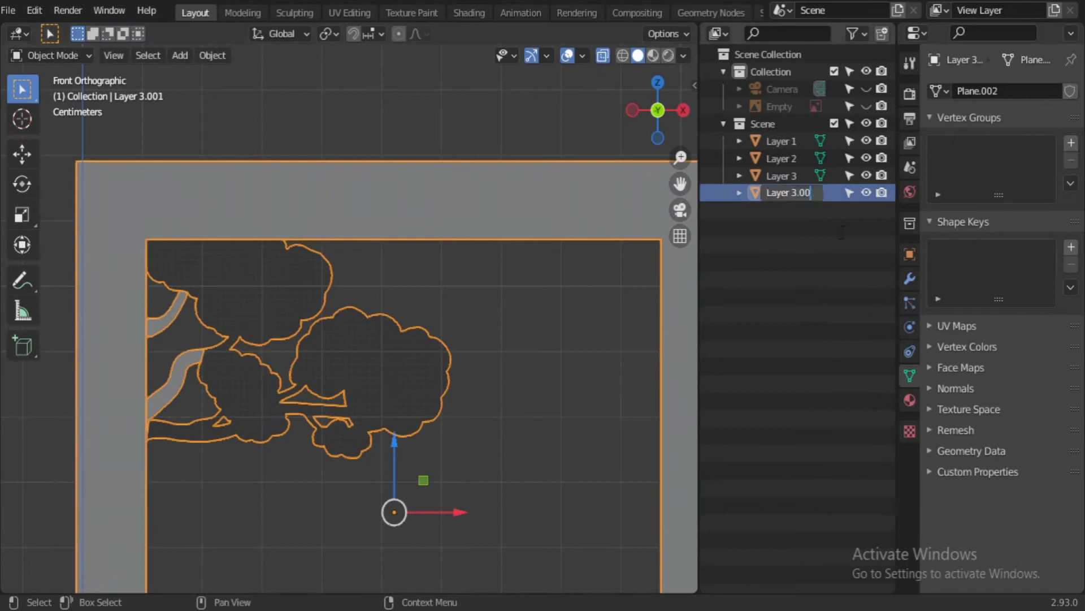
type("Layer 4")
key("Return")
key("Tab")
Step: Dissolve a stray vertex on the Layer 4 frame edge
key("w")
scroll(262, 429, "up", 4)
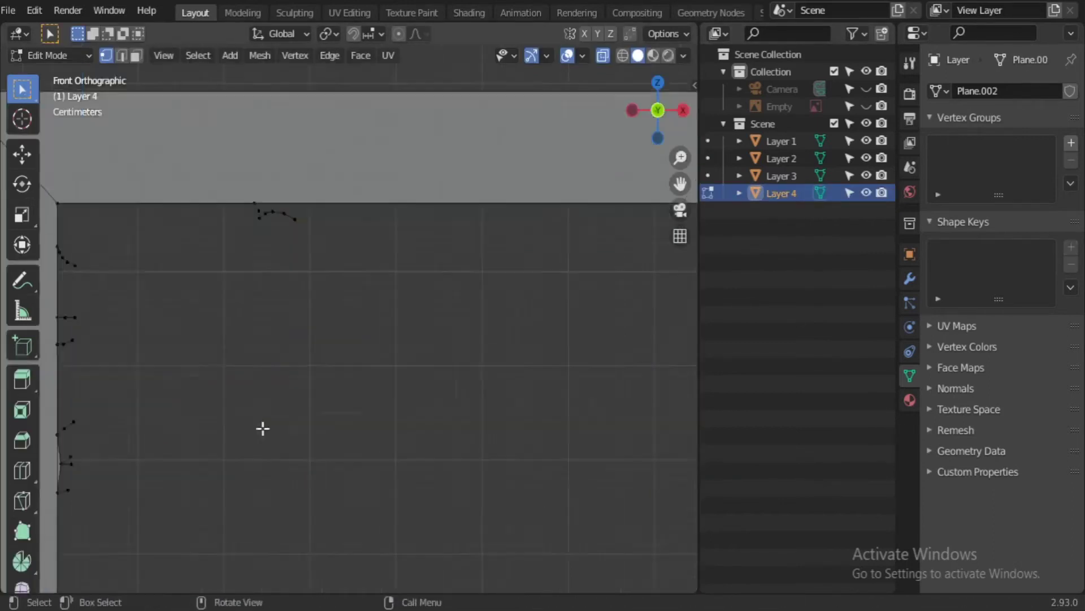
scroll(504, 358, "down", 2)
left_click(429, 255)
key("x")
left_click(443, 342)
scroll(262, 231, "up", 3)
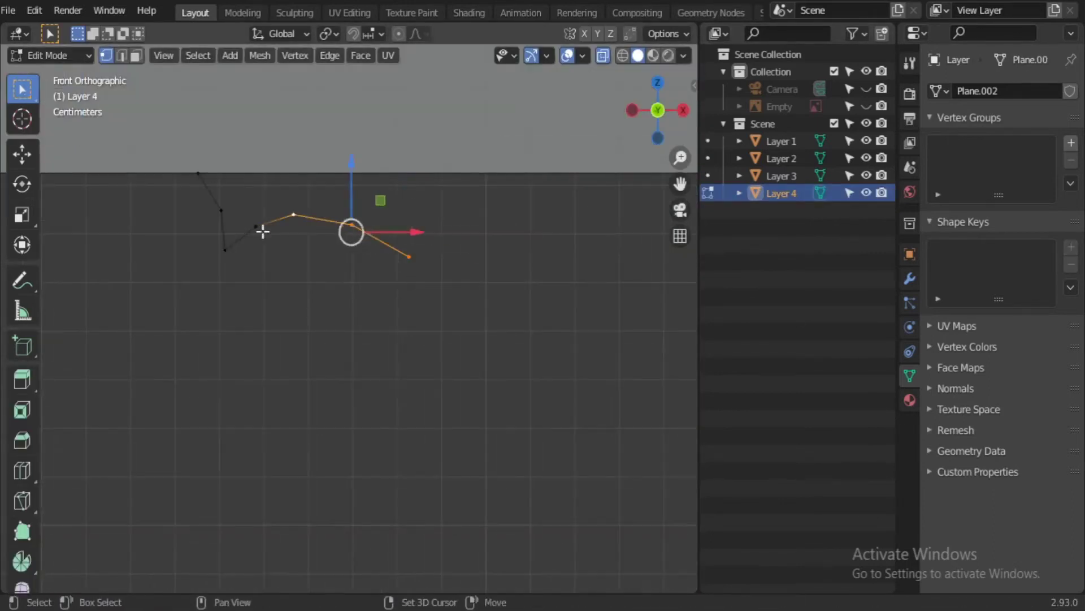
Step: Delete the leftover tree outline pieces along the Layer 4 frame border
mouse_move(330, 360)
middle_mouse_down("shift")
mouse_move(230, 320)
mouse_move(429, 315)
middle_mouse_up("shift")
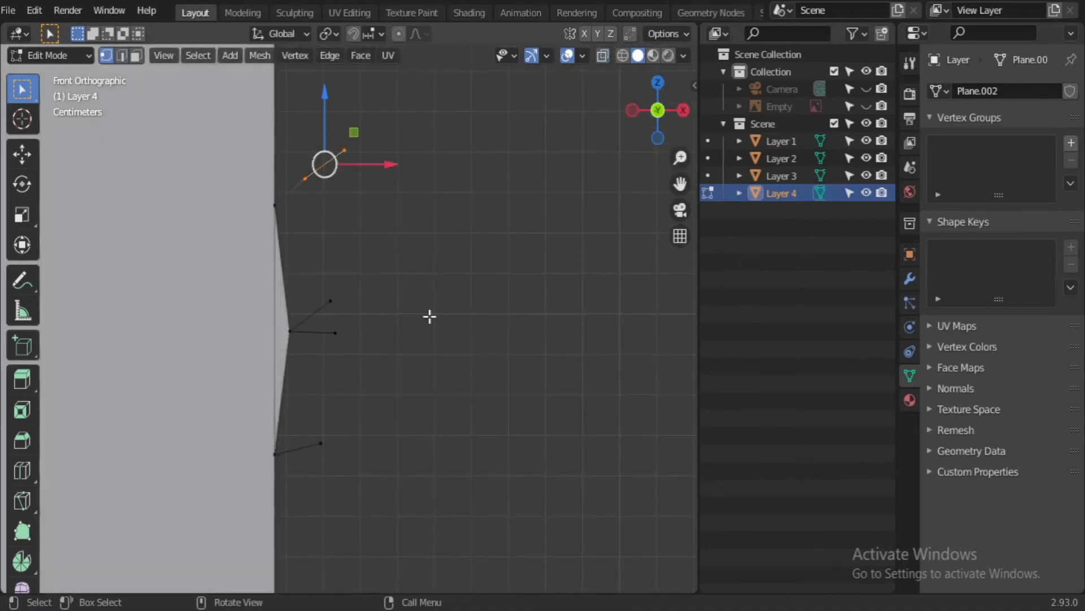
scroll(336, 383, "up", 4)
mouse_move(336, 384)
middle_mouse_down("shift")
mouse_move(295, 267)
mouse_move(287, 413)
mouse_move(385, 199)
middle_mouse_up("shift")
key("2")
key("x")
left_click(286, 413)
key("1")
key("x")
left_click(418, 334)
middle_click_drag(509, 346, 354, 511, "shift")
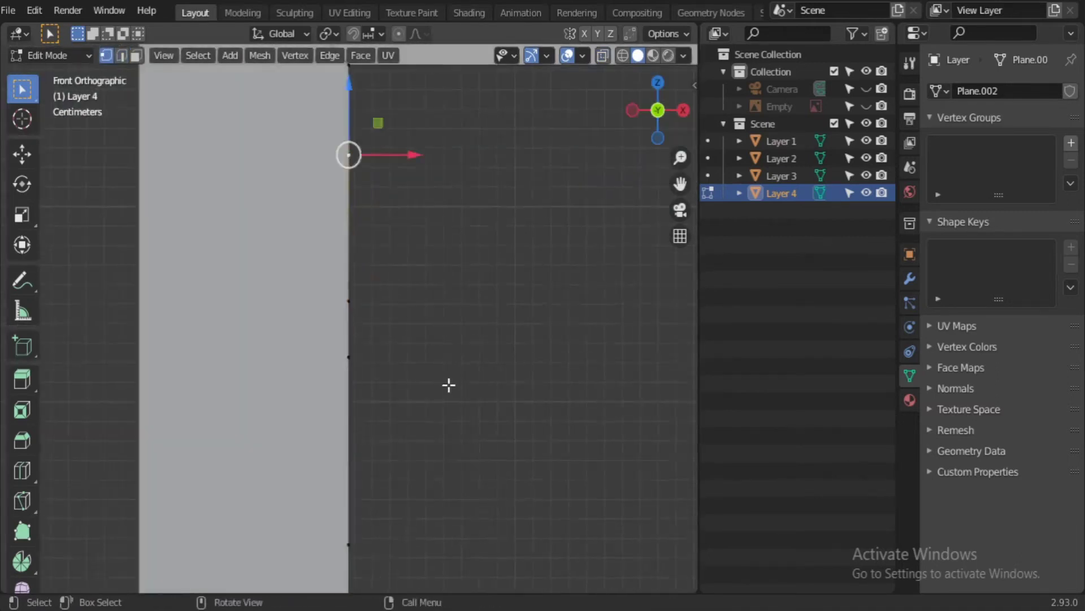
scroll(479, 224, "up", 3)
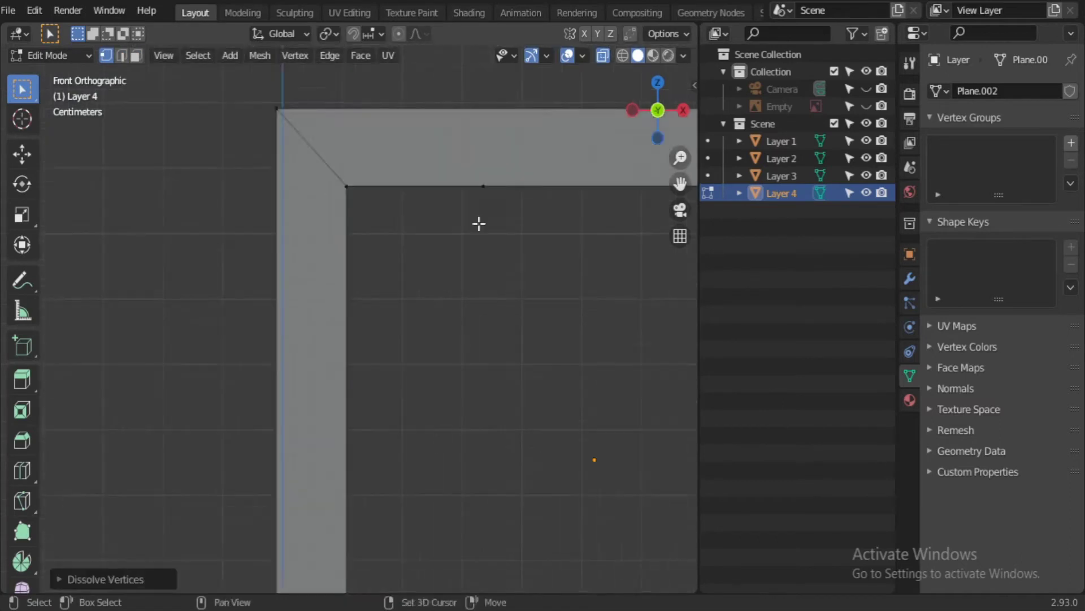
mouse_move(479, 223)
middle_mouse_down("shift")
mouse_move(354, 445)
mouse_move(121, 337)
middle_mouse_up("shift")
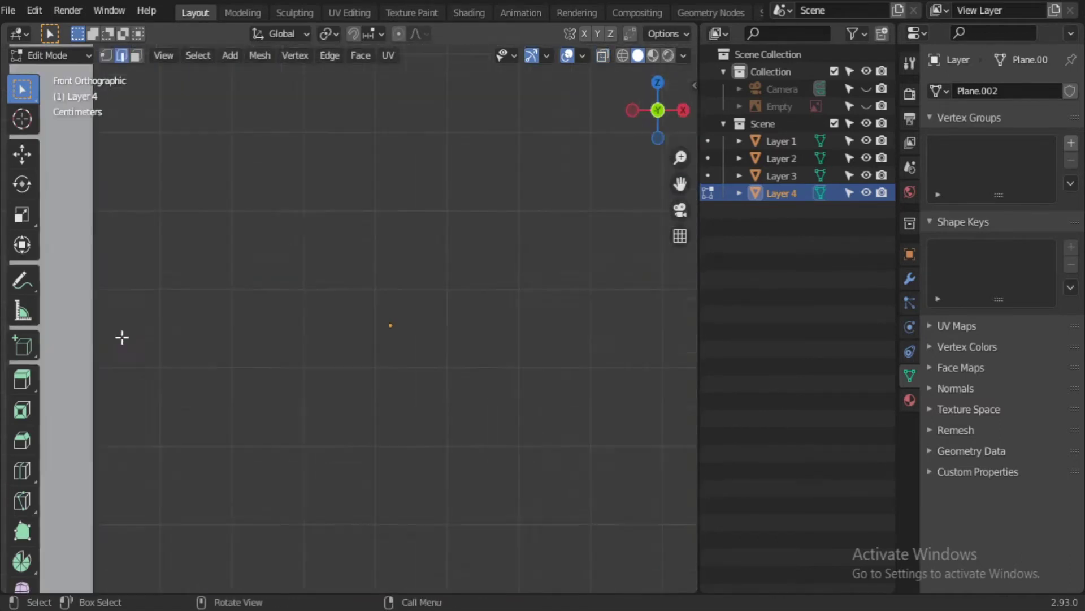
Step: Show the Layer 4 reference image behind the mesh
left_click(866, 107)
key("2")
scroll(478, 219, "up", 5)
scroll(478, 220, "down", 5)
scroll(271, 230, "up", 4)
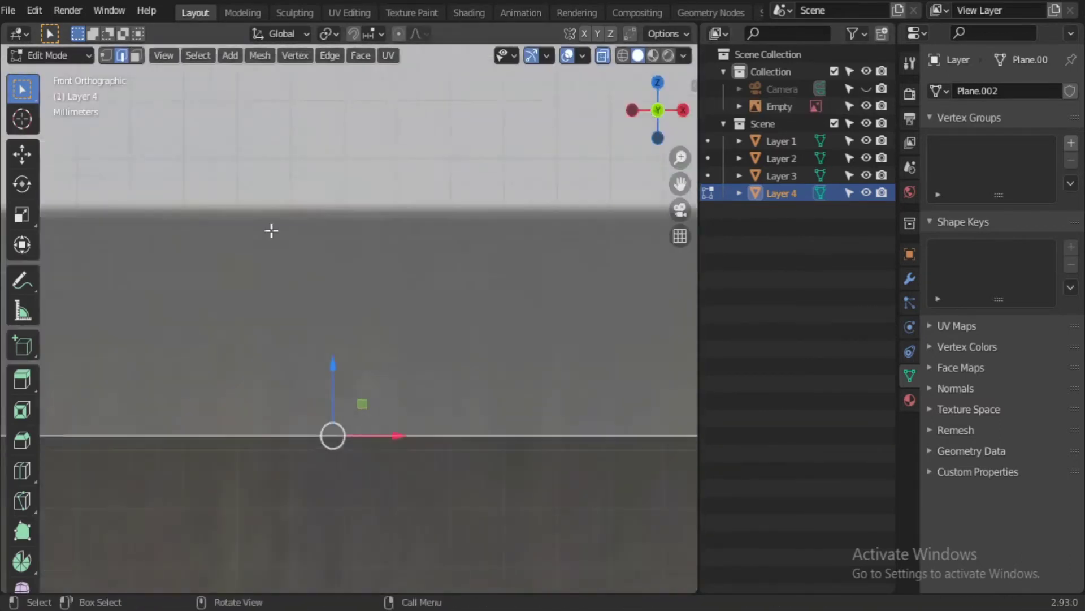
Step: Add two loop cuts across the bottom frame border, aligned with the branch edges
middle_click_drag(374, 274, 491, 410, "shift")
scroll(491, 410, "down", 2)
key("ctrl+r")
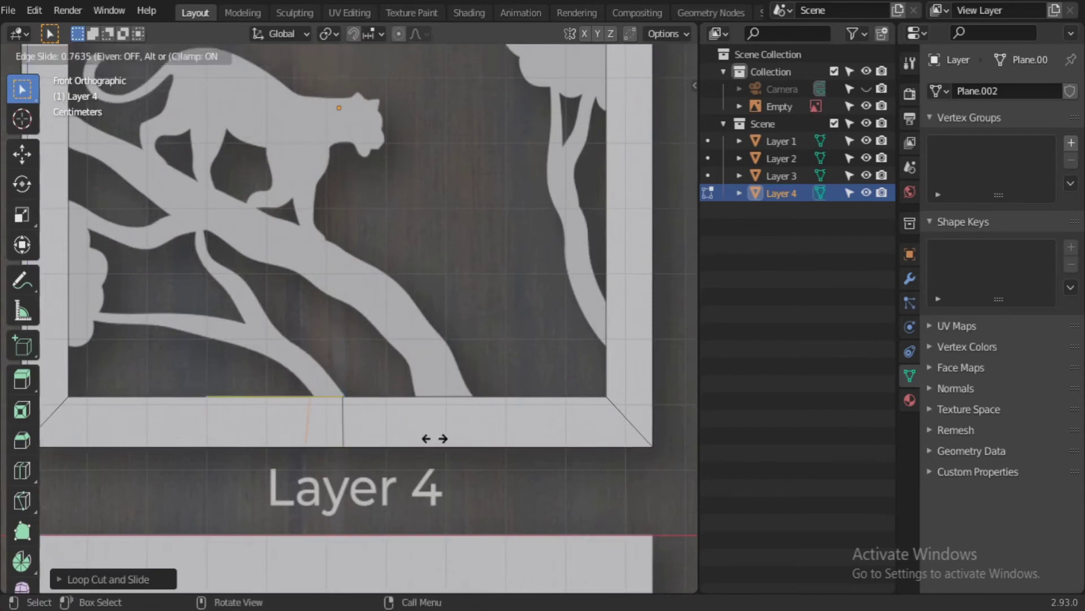
left_click(397, 430)
middle_click_drag(203, 357, 387, 423, "shift")
key("g")
key("g")
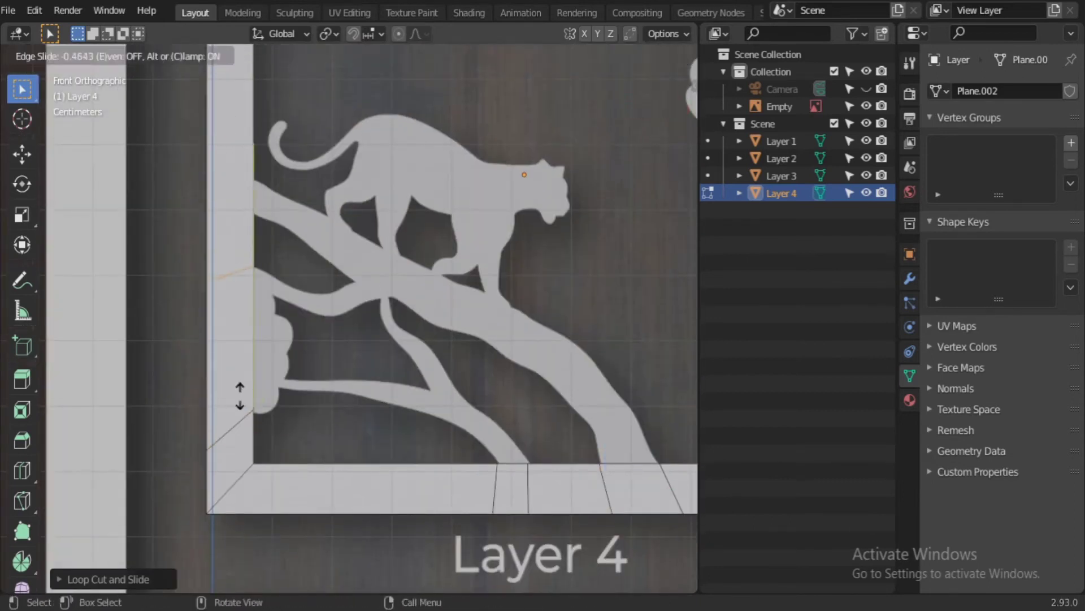
middle_click_drag(257, 341, 286, 359, "shift")
Step: Add a loop cut across the left frame border where the branch meets it
key("ctrl+r")
scroll(175, 286, "down", 2)
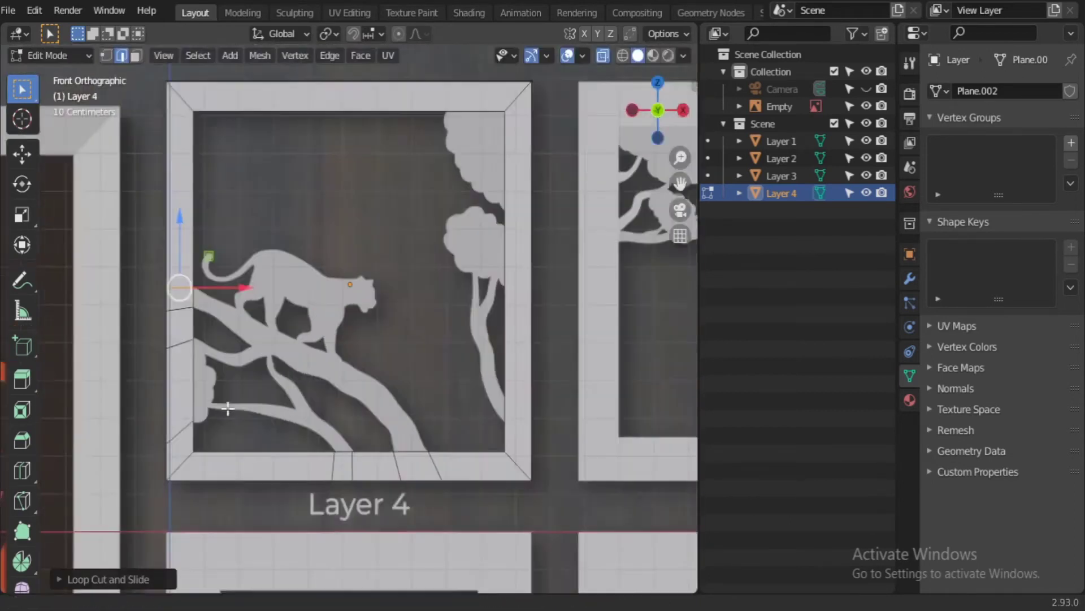
scroll(338, 389, "up", 5)
left_click(339, 389)
left_click(340, 415)
middle_click_drag(314, 169, 315, 381, "shift")
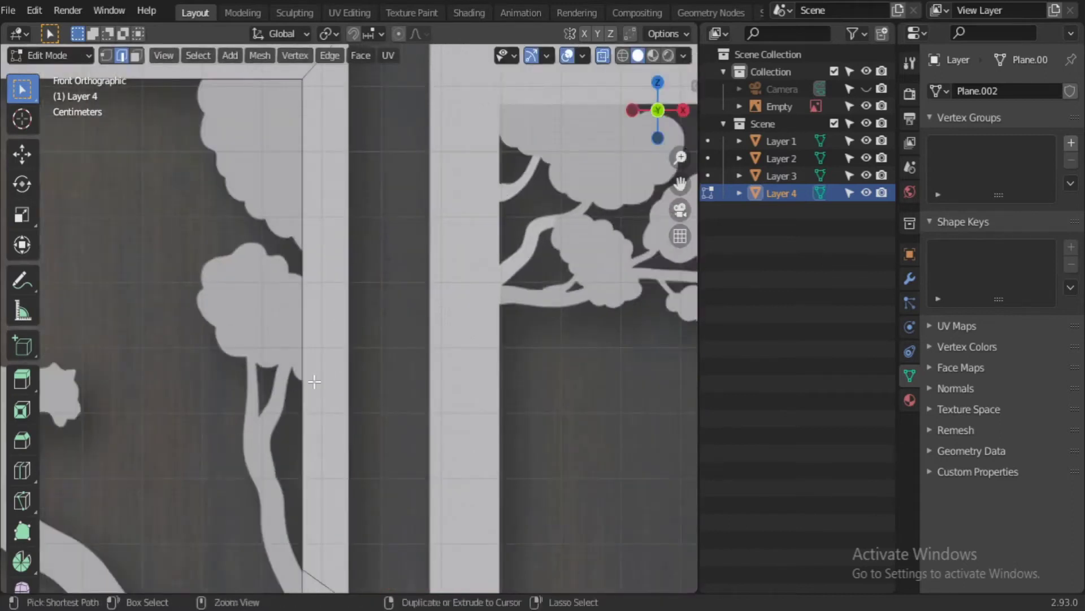
Step: Slide the new cut into place and begin extruding Layer 4's outline vertices along the branch curve
key("g")
key("g")
left_click(278, 290)
scroll(279, 290, "down", 4)
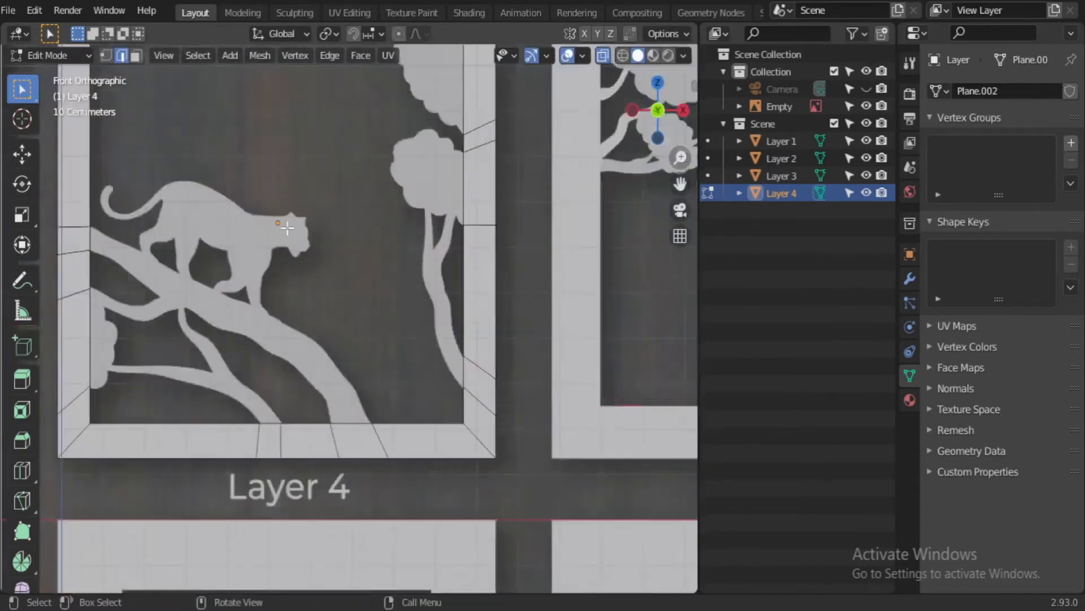
scroll(417, 364, "up", 8)
key("1")
middle_click_drag(463, 408, 513, 463, "shift")
key("e")
left_click(418, 362)
key("e")
left_click(380, 318)
key("e")
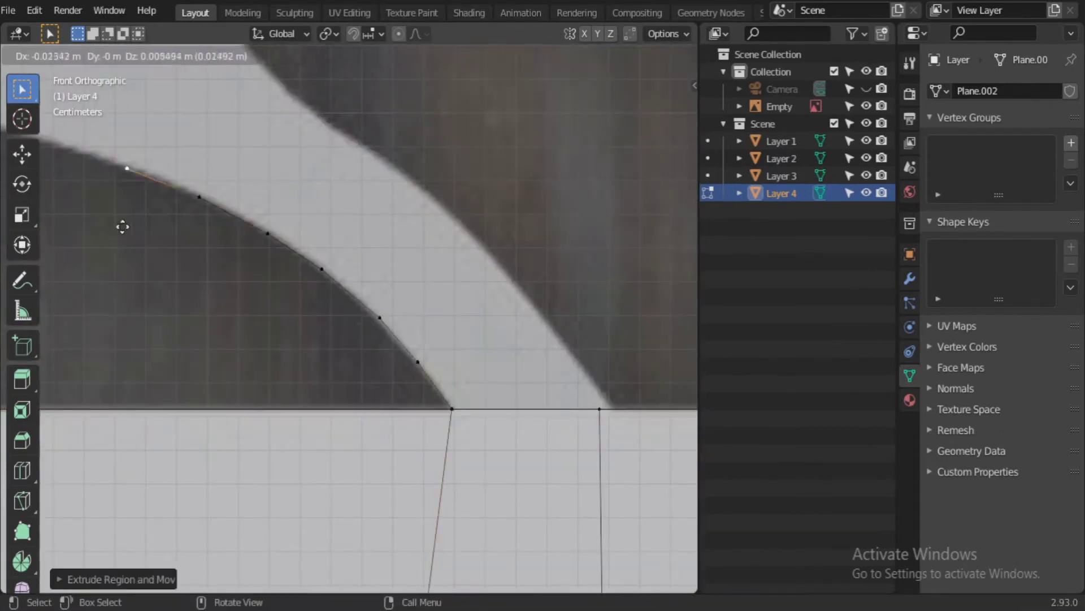
mouse_move(123, 227)
middle_mouse_down("shift")
mouse_move(199, 327)
mouse_move(399, 399)
middle_mouse_up("shift")
left_click(453, 356)
middle_click_drag(452, 356, 612, 470, "shift")
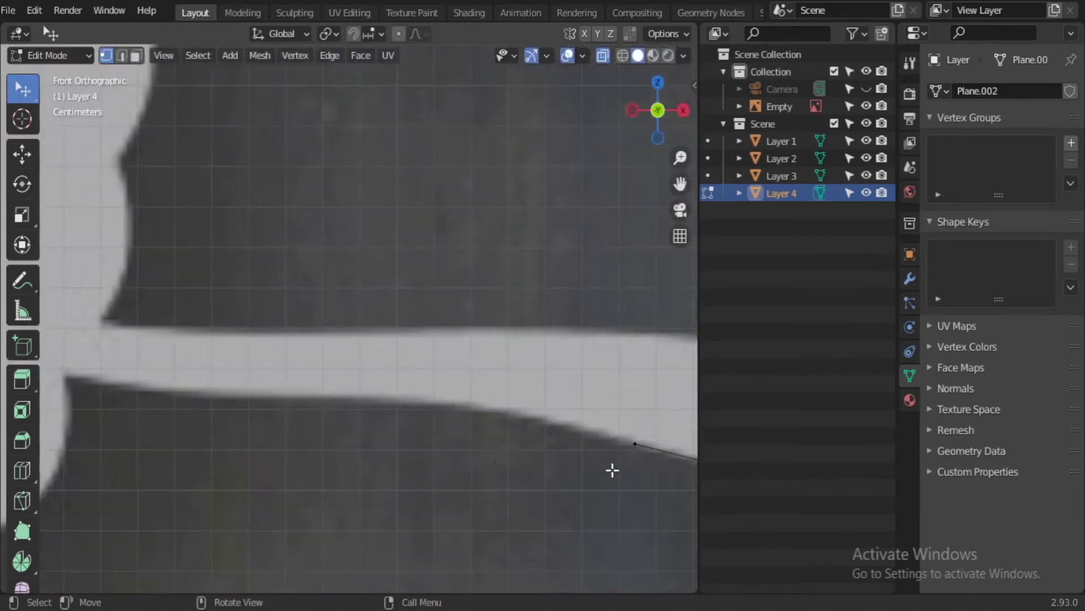
scroll(88, 431, "up", 3)
middle_click_drag(88, 431, 376, 456, "shift")
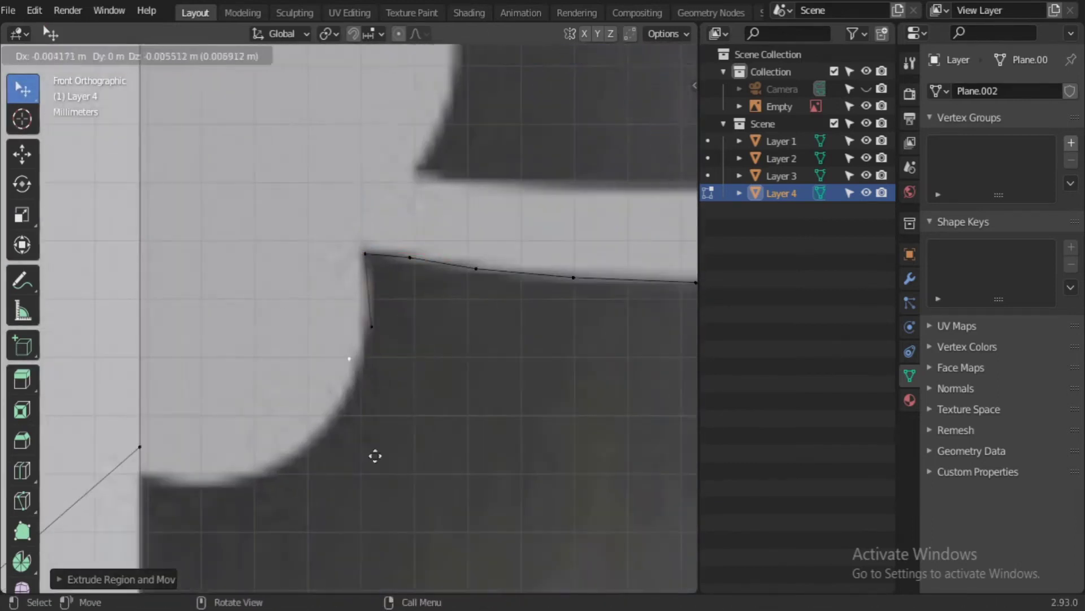
key("g")
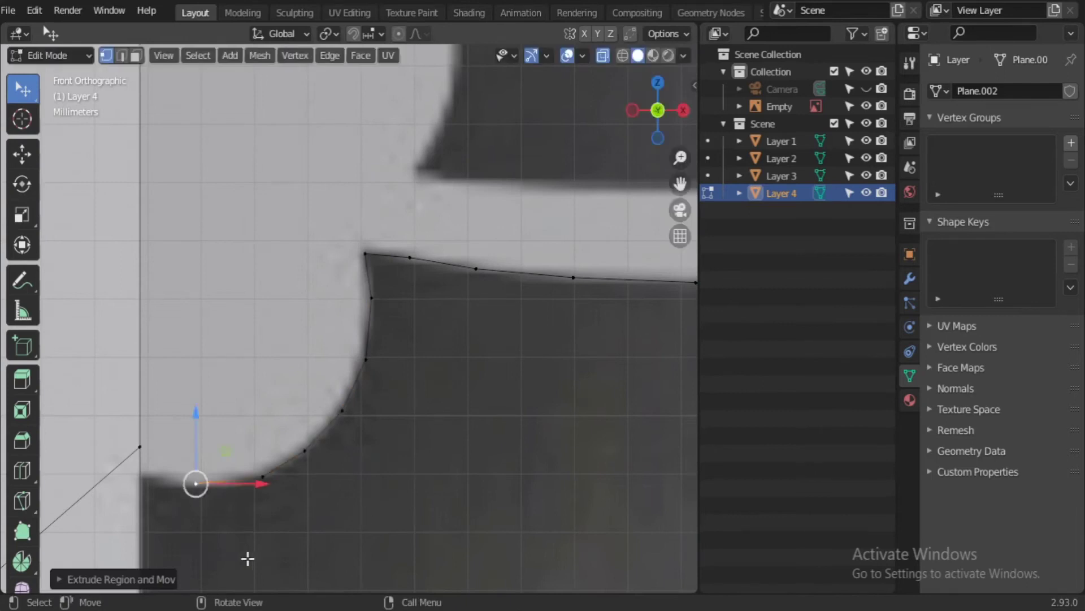
Step: Extrude vertices one by one along the dark branch silhouette's edge out to the shape's tip
key("e")
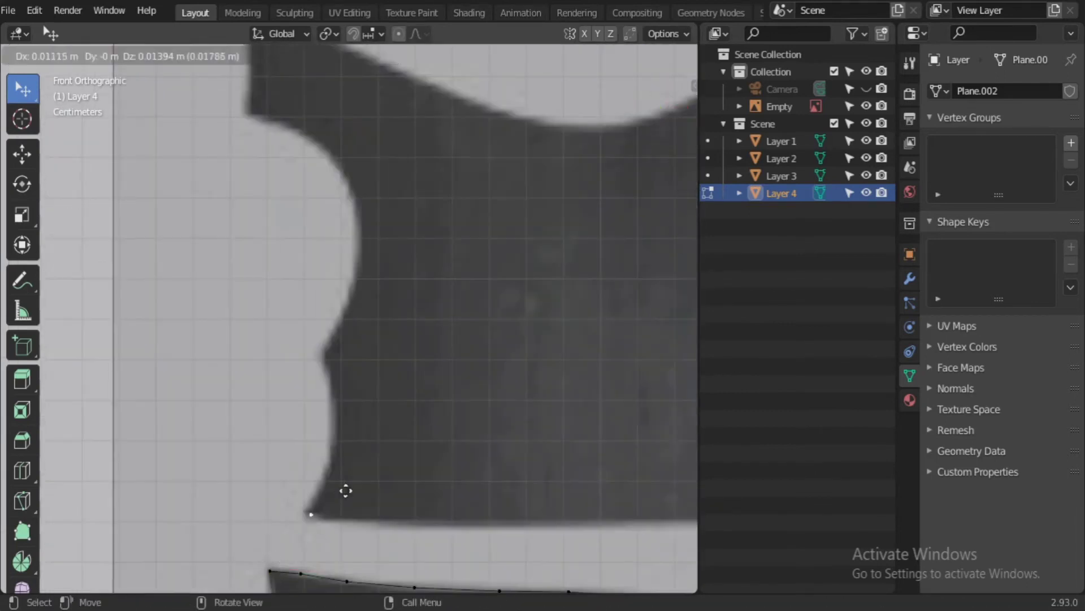
key("e")
mouse_move(386, 220)
middle_mouse_down("shift")
mouse_move(390, 351)
mouse_move(422, 500)
middle_mouse_up("shift")
left_click(390, 352)
mouse_move(275, 406)
middle_mouse_down("shift")
mouse_move(347, 284)
mouse_move(422, 339)
middle_mouse_up("shift")
key("e")
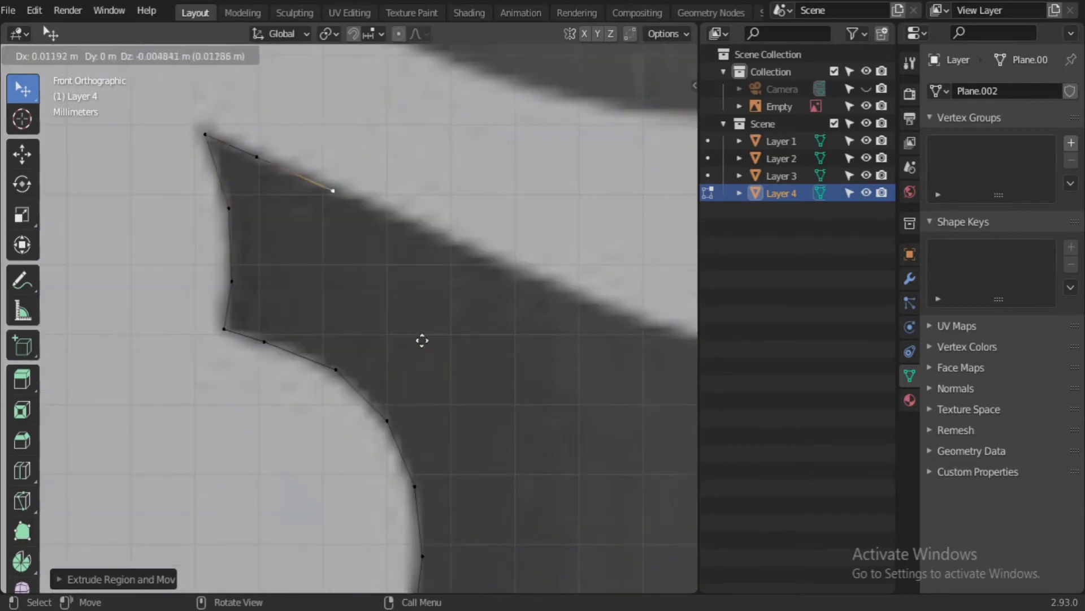
left_click(528, 397)
middle_click_drag(527, 397, 231, 403, "shift")
key("e")
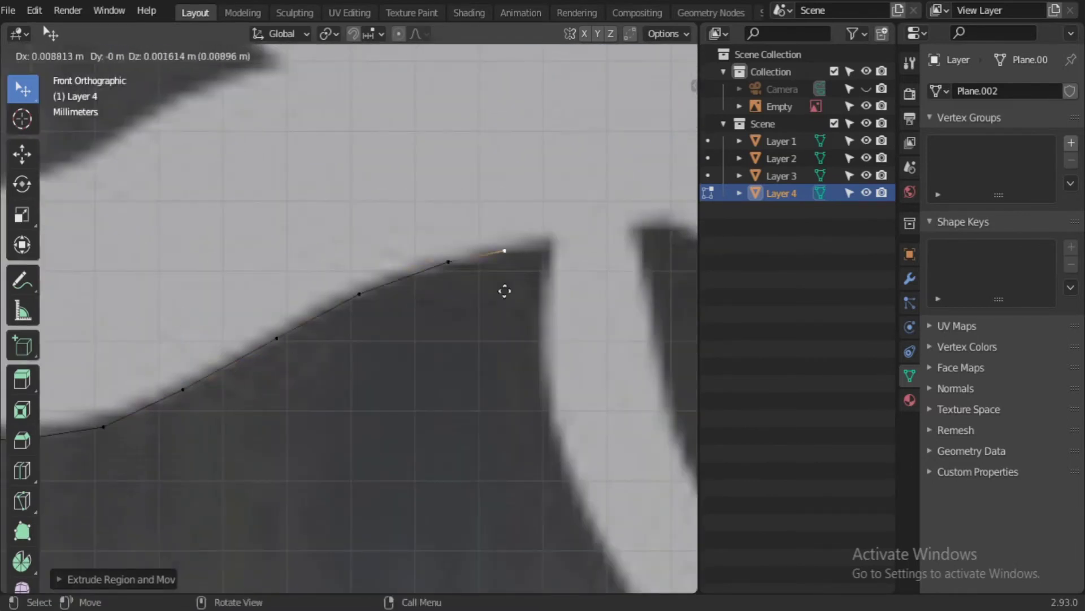
left_click(504, 291)
middle_click_drag(504, 291, 244, 312, "shift")
key("e")
left_click(417, 518)
middle_click_drag(417, 517, 402, 443, "shift")
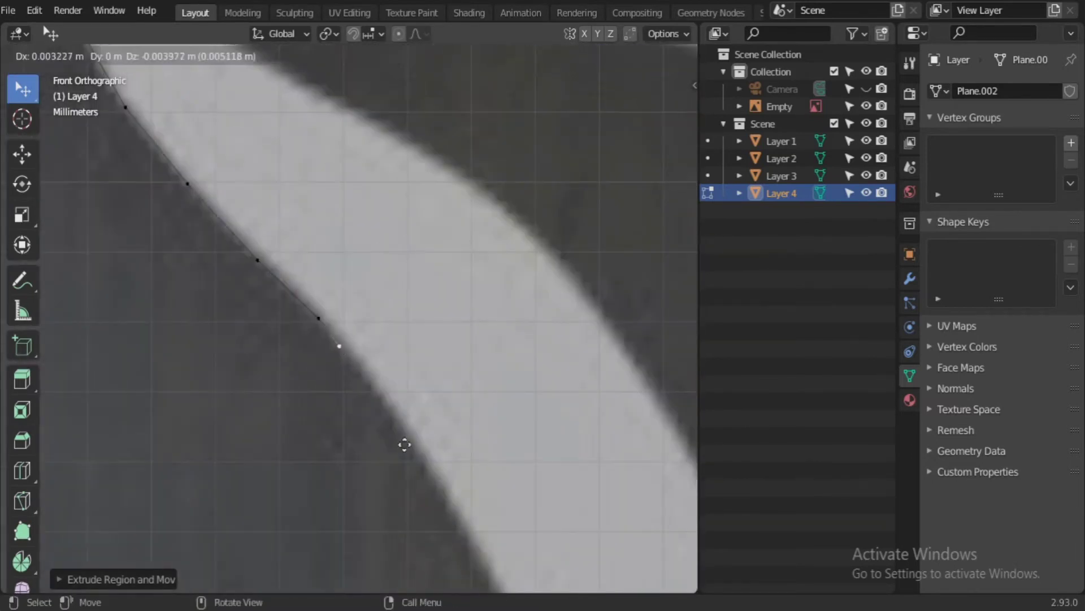
key("e")
left_click(380, 395)
middle_click_drag(380, 395, 383, 364, "shift")
key("e")
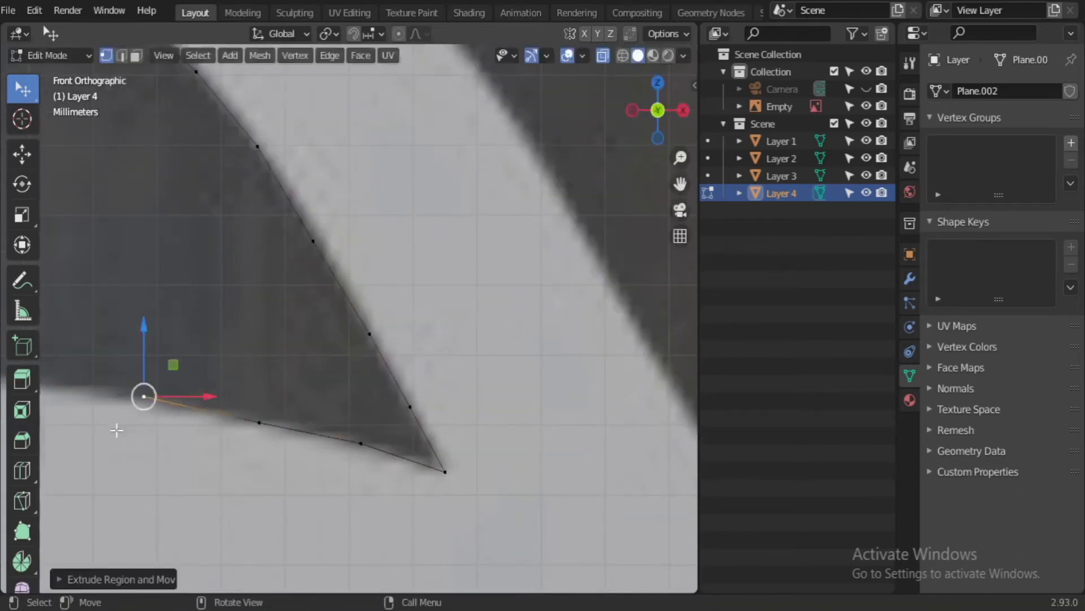
middle_click_drag(116, 430, 411, 415, "shift")
key("e")
left_click(511, 412)
key("e")
mouse_move(512, 412)
middle_mouse_down("shift")
mouse_move(309, 383)
mouse_move(411, 407)
middle_mouse_up("shift")
left_click(354, 406)
left_click(316, 436)
Step: Continue the extruded outline along the silhouette edge down to where it meets the ground
scroll(480, 286, "down", 5)
scroll(317, 358, "up", 5)
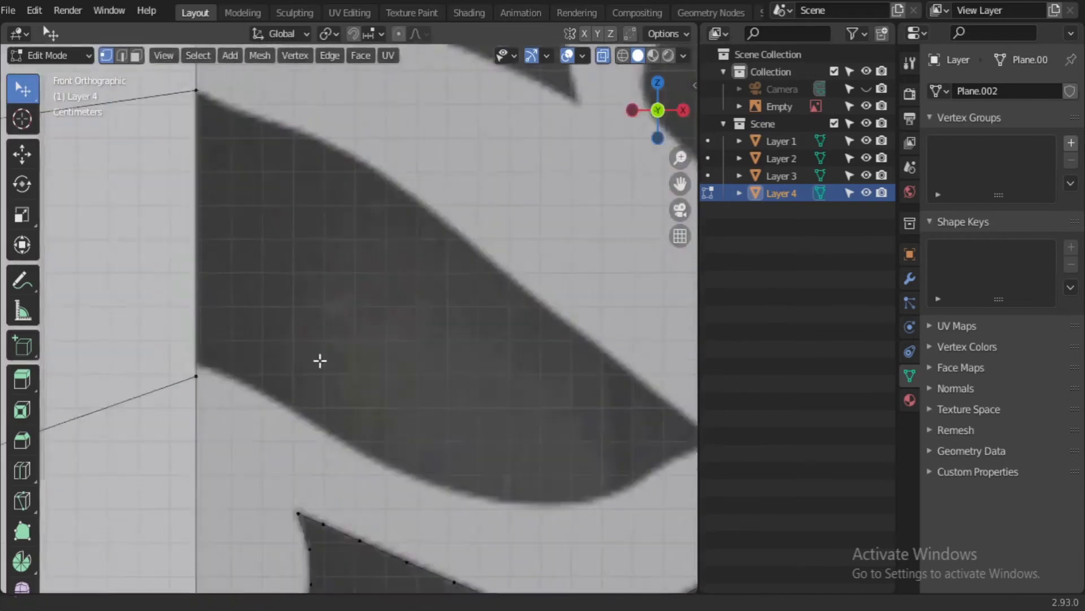
middle_click_drag(317, 359, 237, 311, "shift")
left_click(526, 497)
scroll(398, 259, "down", 3)
key("e")
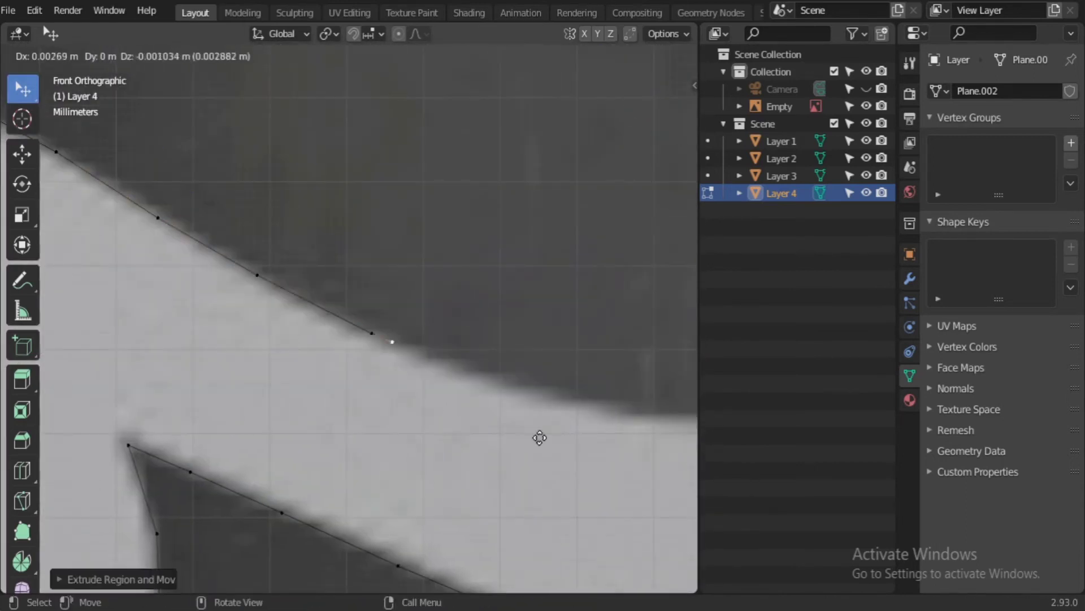
scroll(270, 424, "up", 4)
left_click(665, 360)
scroll(666, 360, "down", 2)
middle_click_drag(264, 402, 406, 450, "shift")
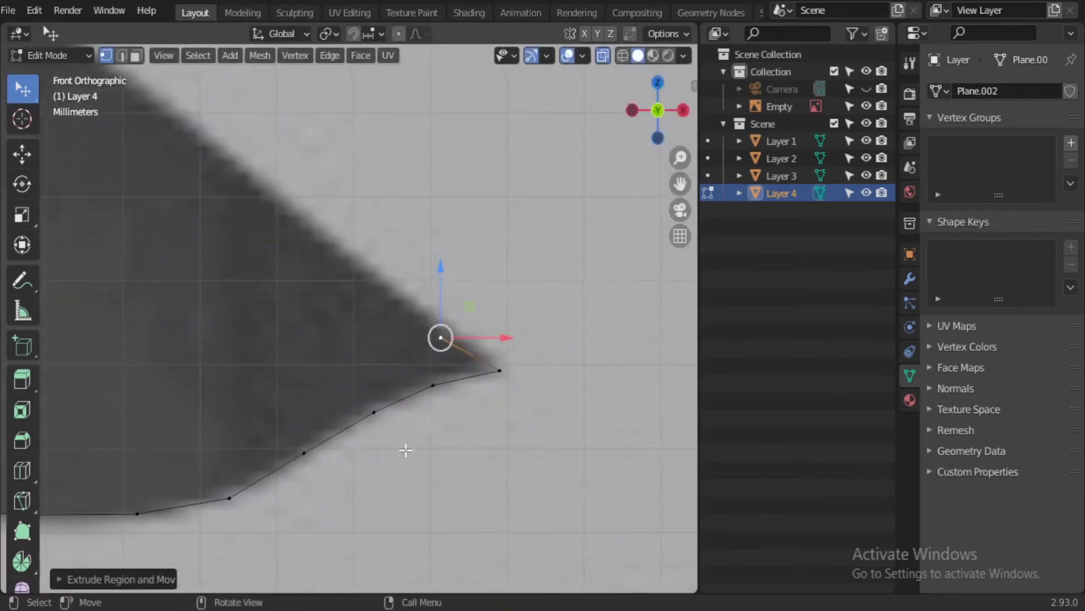
scroll(235, 310, "up", 3)
scroll(158, 336, "up", 2)
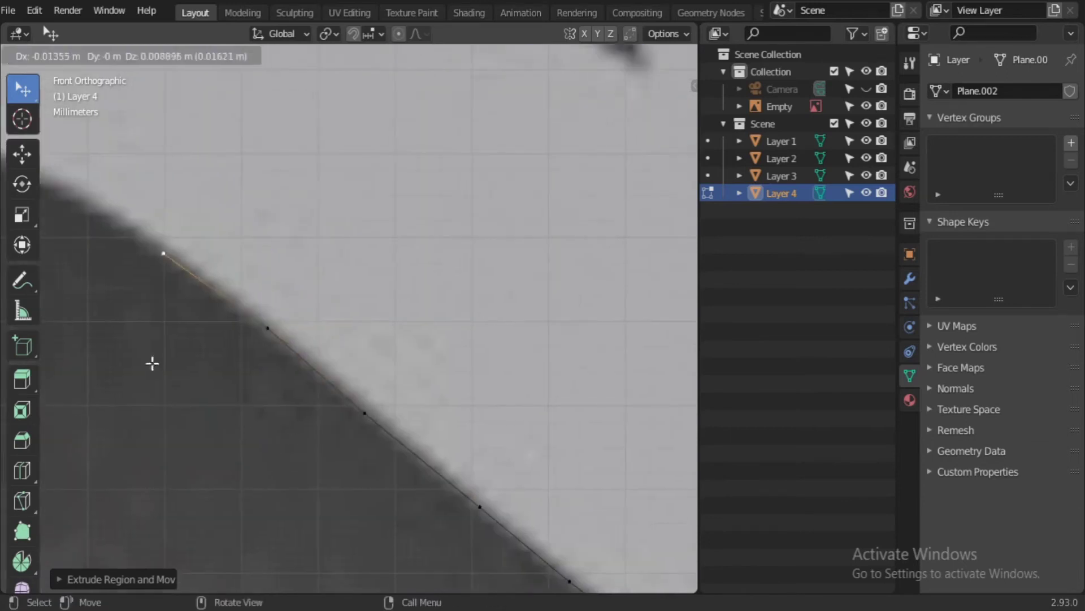
left_click(152, 363)
middle_click_drag(153, 363, 495, 521, "shift")
scroll(379, 415, "down", 4)
scroll(450, 467, "up", 4)
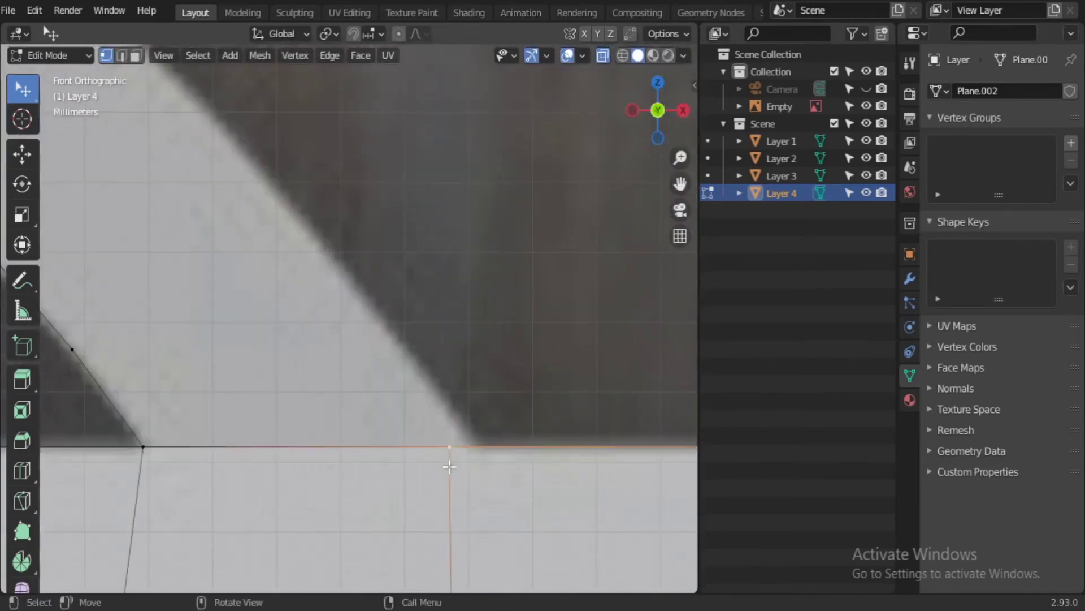
left_click(295, 268)
Step: Trace the curved edge with more extruded vertices, heading toward the tree trunk
scroll(301, 362, "down", 2)
key("e")
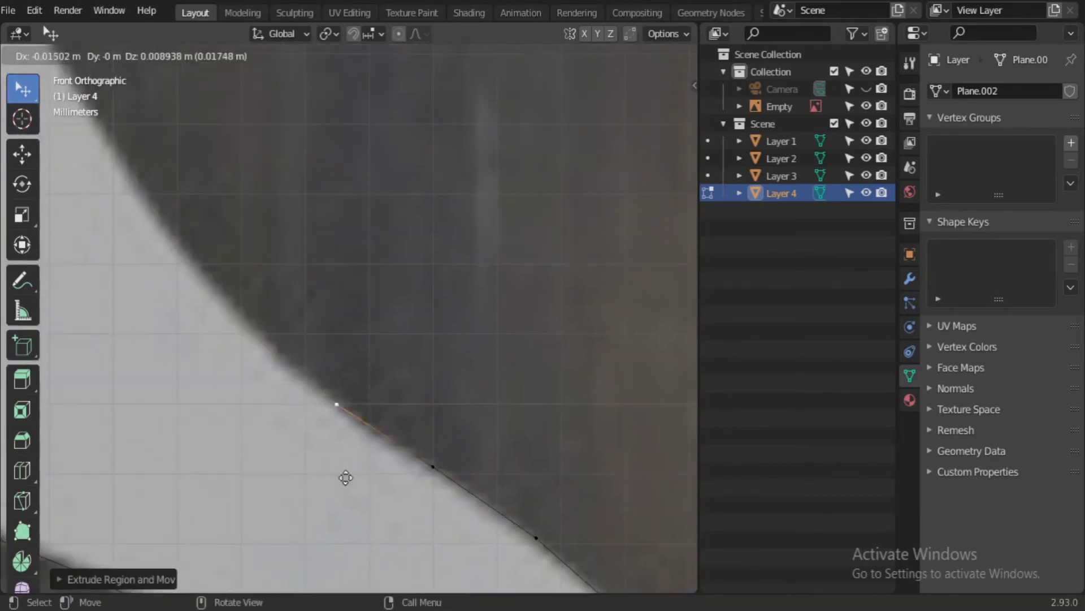
left_click(315, 269)
key("e")
left_click(413, 421)
scroll(310, 396, "down", 3)
scroll(281, 415, "up", 2)
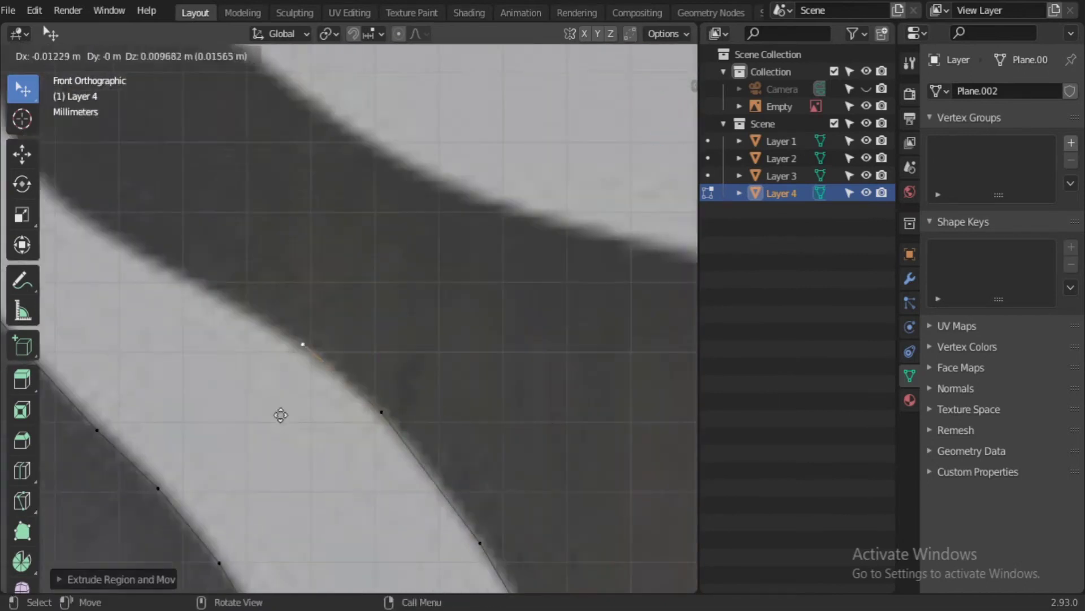
scroll(234, 396, "up", 1)
key("e")
left_click(346, 350)
scroll(363, 452, "up", 2)
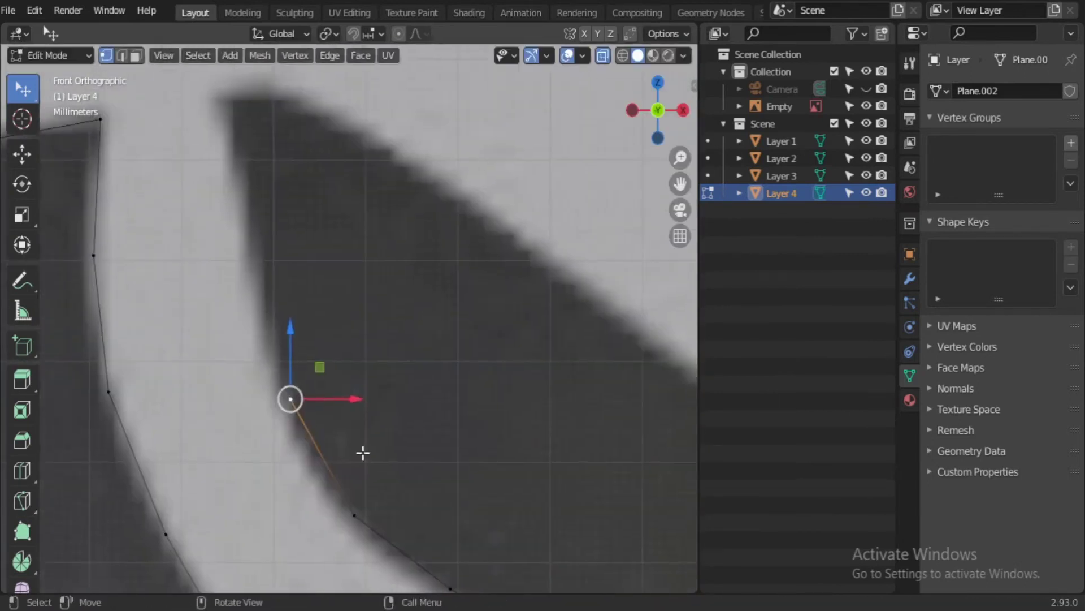
left_click(288, 197)
scroll(339, 254, "down", 2)
scroll(412, 334, "up", 3)
key("e")
left_click(340, 443)
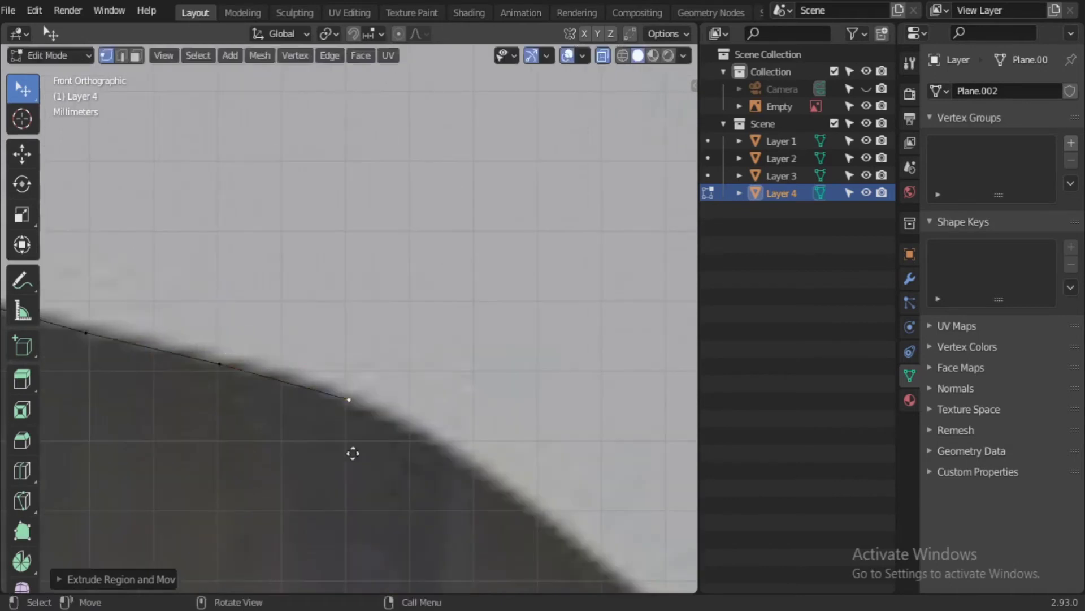
middle_click_drag(351, 450, 283, 379, "shift")
key("e")
left_click(339, 390)
key("e")
left_click(377, 405)
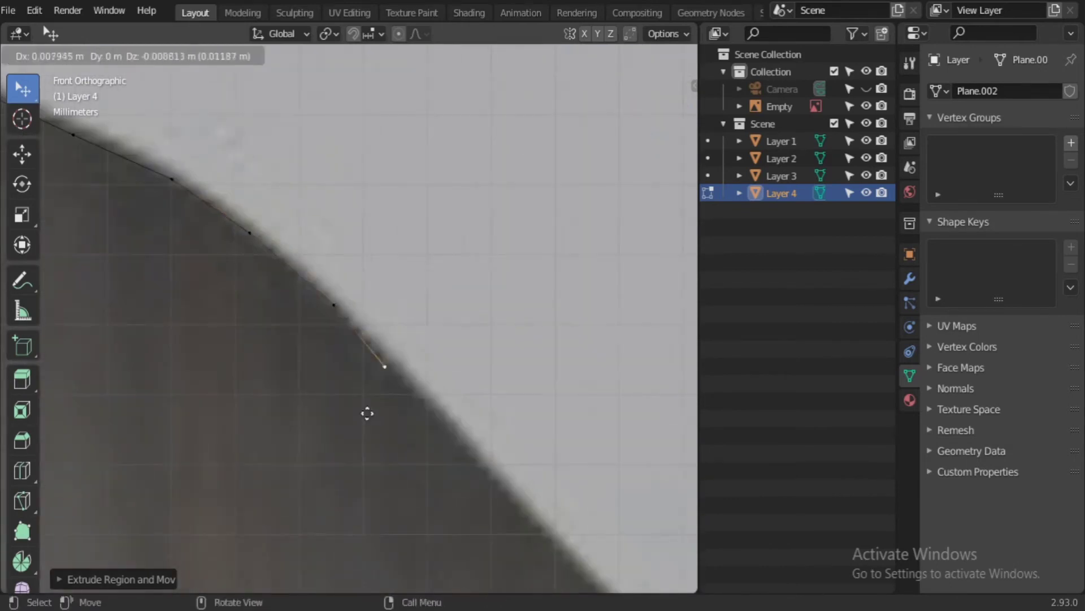
middle_click_drag(368, 412, 230, 314, "shift")
key("e")
middle_click_drag(434, 505, 358, 354, "shift")
key("e")
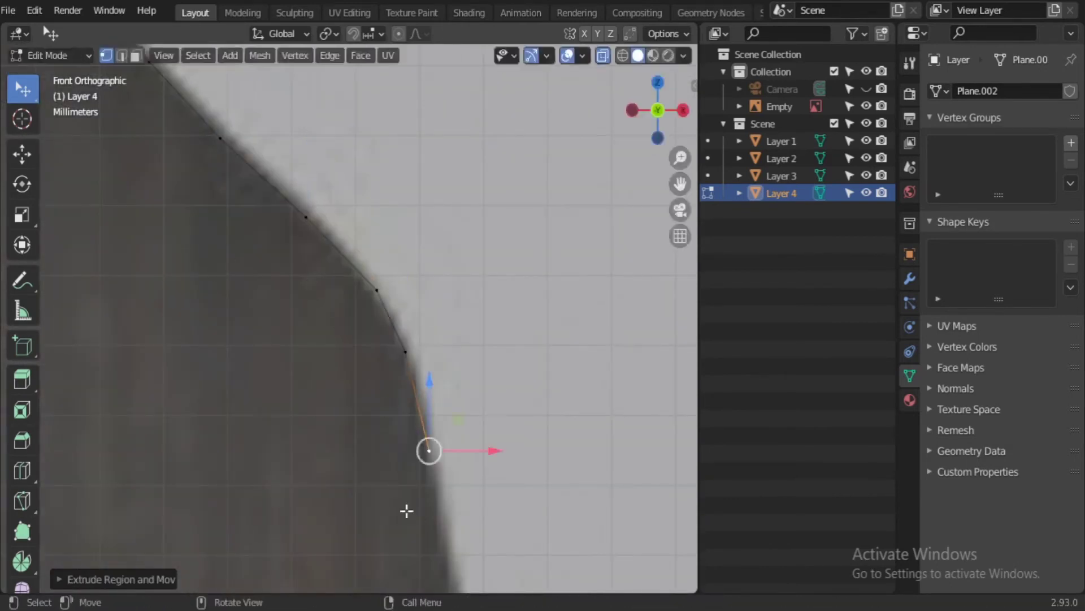
middle_click_drag(407, 511, 262, 344, "shift")
scroll(286, 296, "down", 5)
Step: Extrude outline vertices down the edge of the tree trunk
scroll(424, 366, "up", 5)
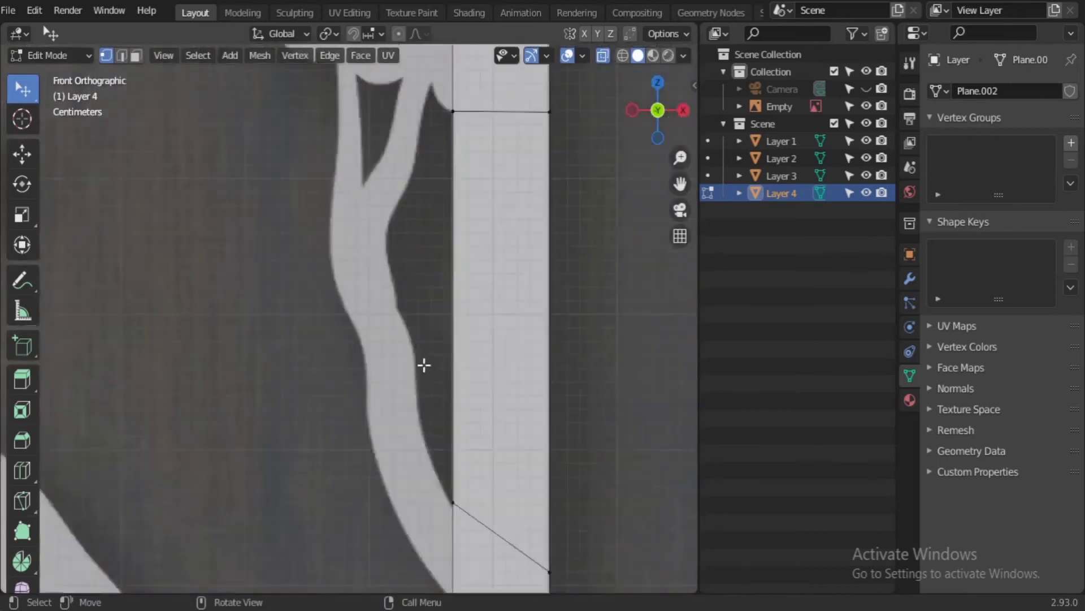
scroll(424, 365, "up", 5)
key("e")
key("e")
mouse_move(364, 180)
middle_mouse_down("shift")
mouse_move(356, 380)
mouse_move(334, 407)
middle_mouse_up("shift")
left_click(381, 427)
key("e")
left_click(370, 361)
key("e")
left_click(388, 313)
middle_click_drag(388, 313, 361, 395, "shift")
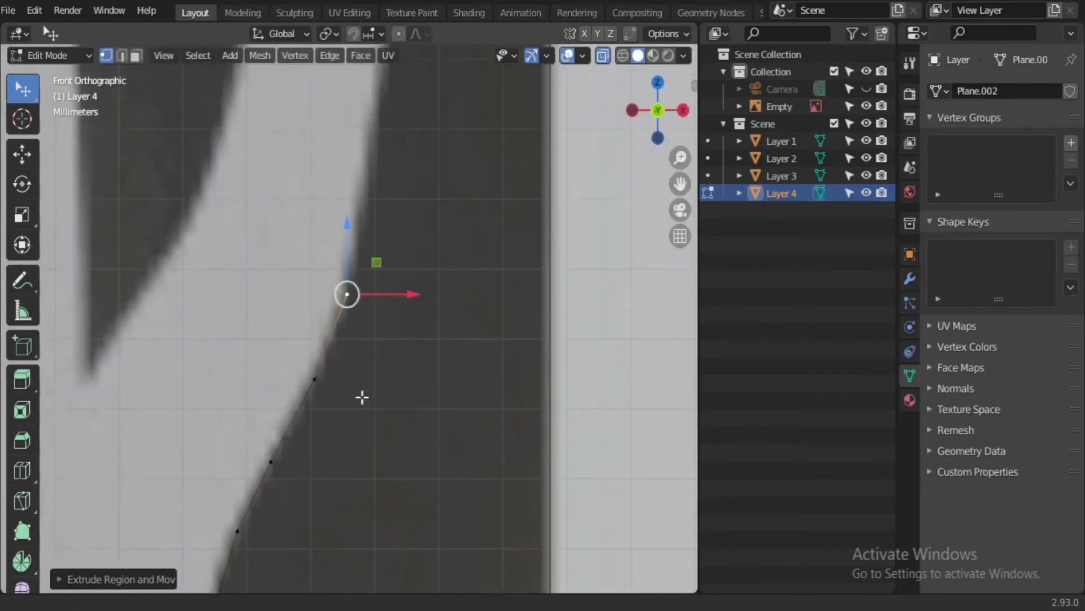
Step: Trace the branch tip and the narrow wedge gap down into the branch fork
key("e")
scroll(427, 232, "up", 2)
key("e")
left_click(469, 334)
key("e")
left_click(509, 429)
middle_click_drag(509, 429, 448, 443, "shift")
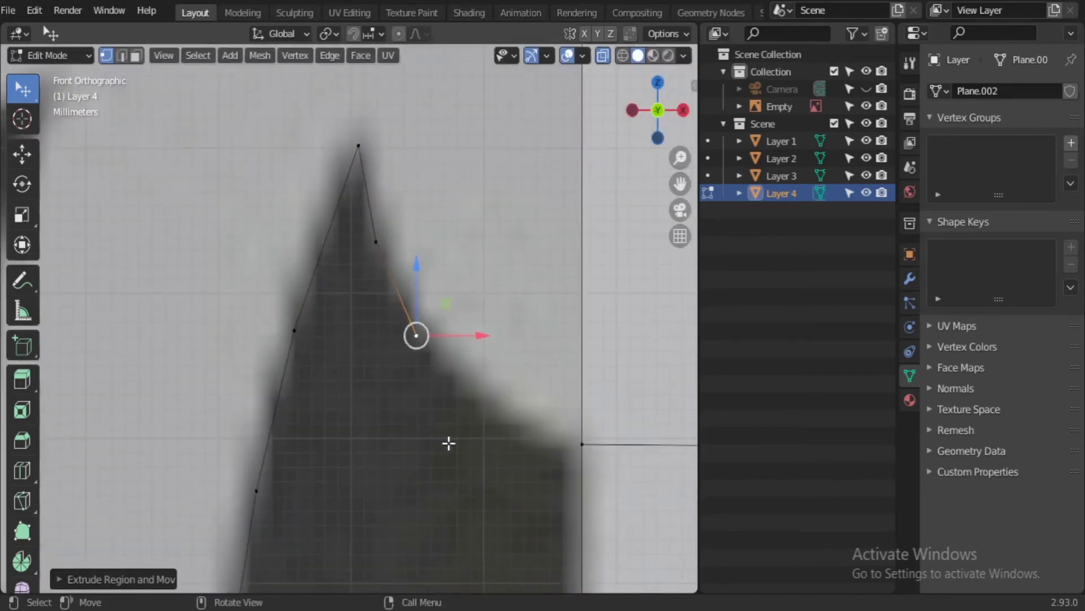
middle_click_drag(489, 496, 332, 392, "shift")
key("e")
left_click(339, 503)
middle_click_drag(339, 503, 242, 583, "shift")
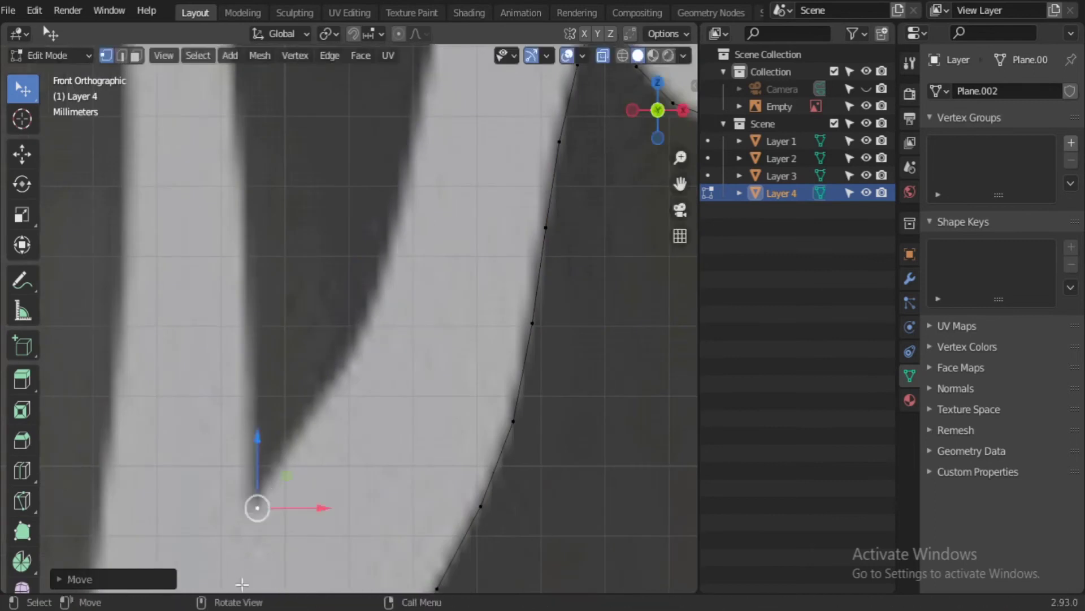
mouse_move(415, 477)
middle_mouse_down("shift")
mouse_move(475, 267)
mouse_move(285, 575)
middle_mouse_up("shift")
key("e")
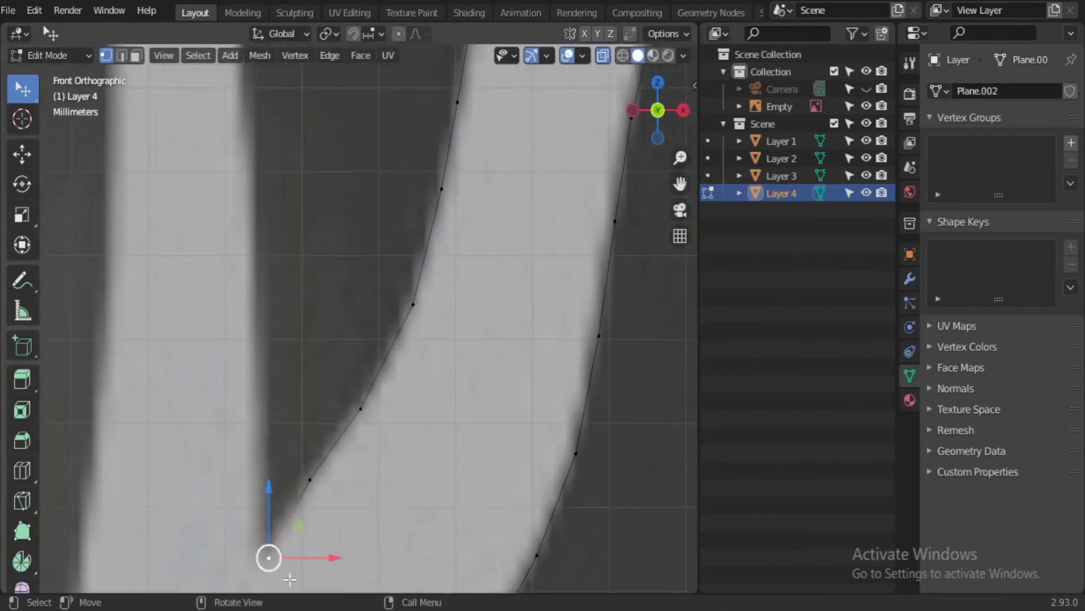
left_click(285, 497)
middle_click_drag(285, 497, 275, 362, "shift")
key("e")
left_click(436, 335)
Step: Continue placing extruded vertices along the remaining trunk edge
scroll(402, 368, "down", 2)
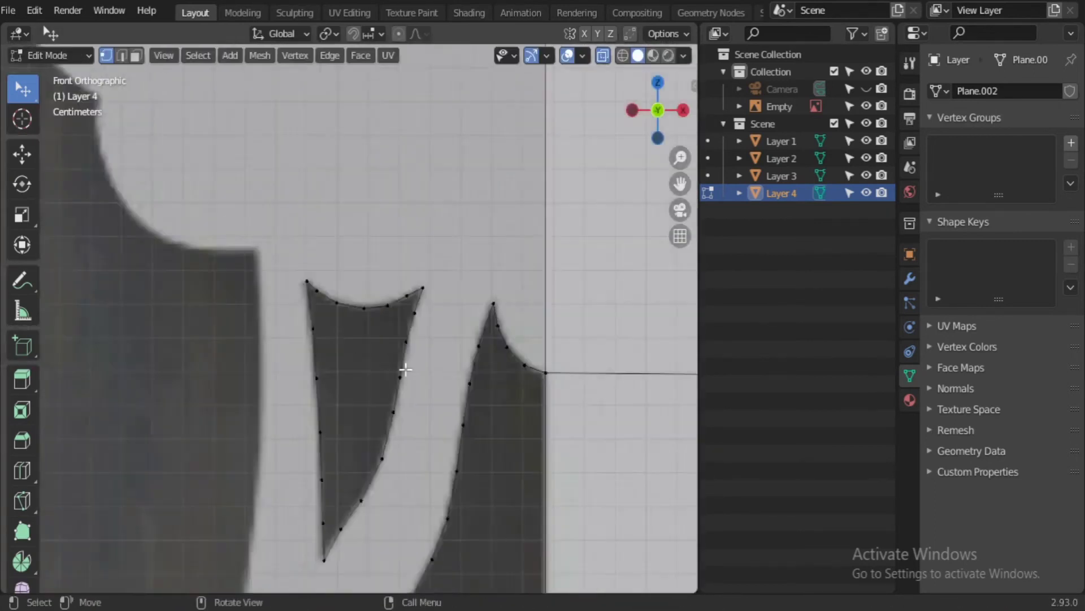
scroll(402, 396, "up", 3)
scroll(401, 473, "up", 3)
scroll(373, 371, "down", 2)
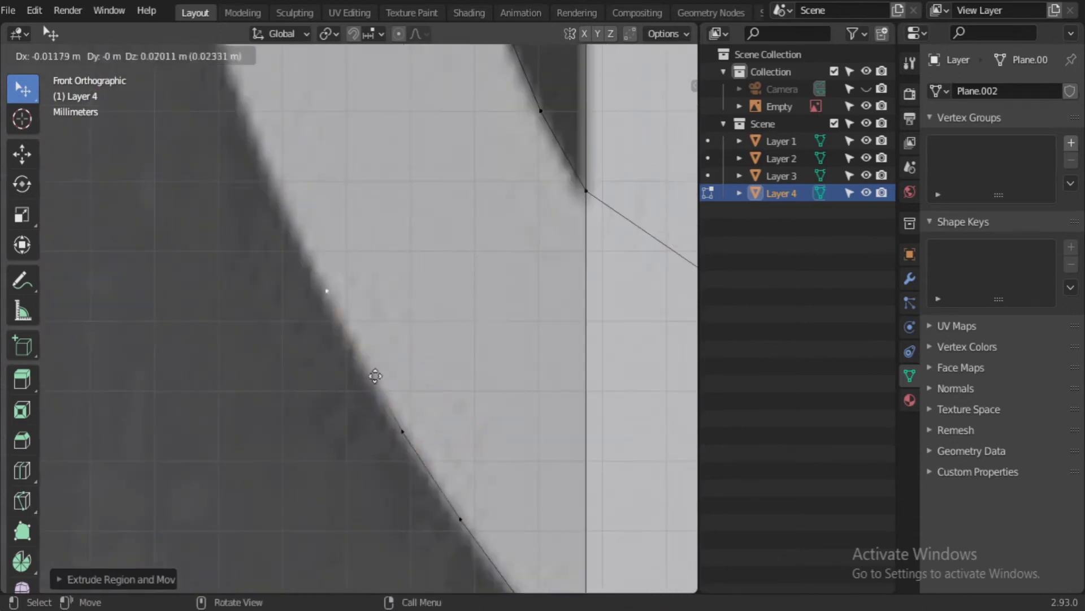
left_click(374, 476)
key("e")
scroll(340, 282, "up", 2)
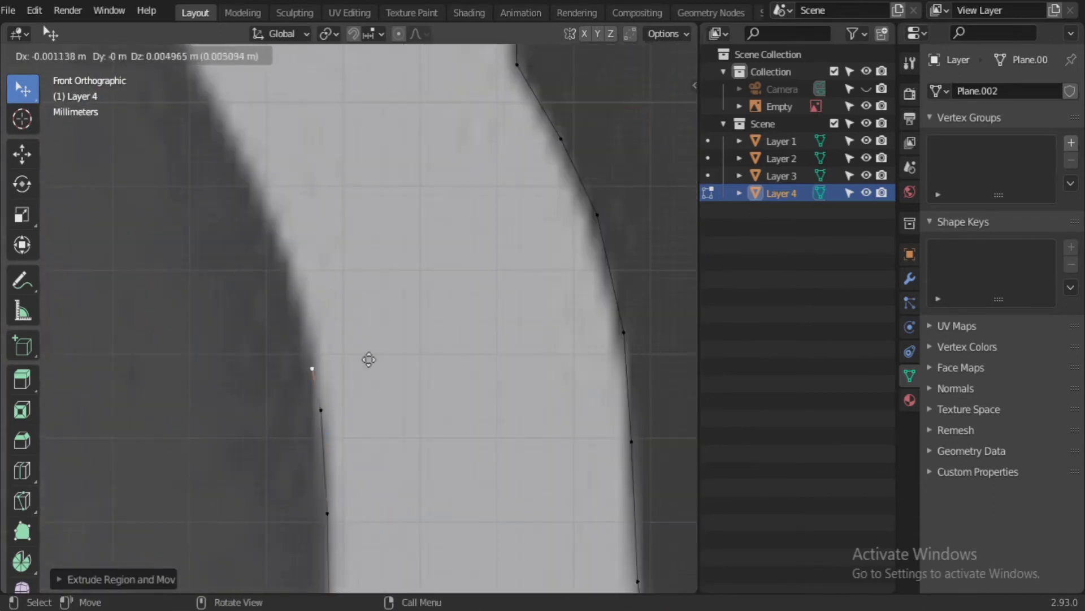
left_click(223, 117)
key("e")
left_click(360, 433)
scroll(339, 509, "down", 2)
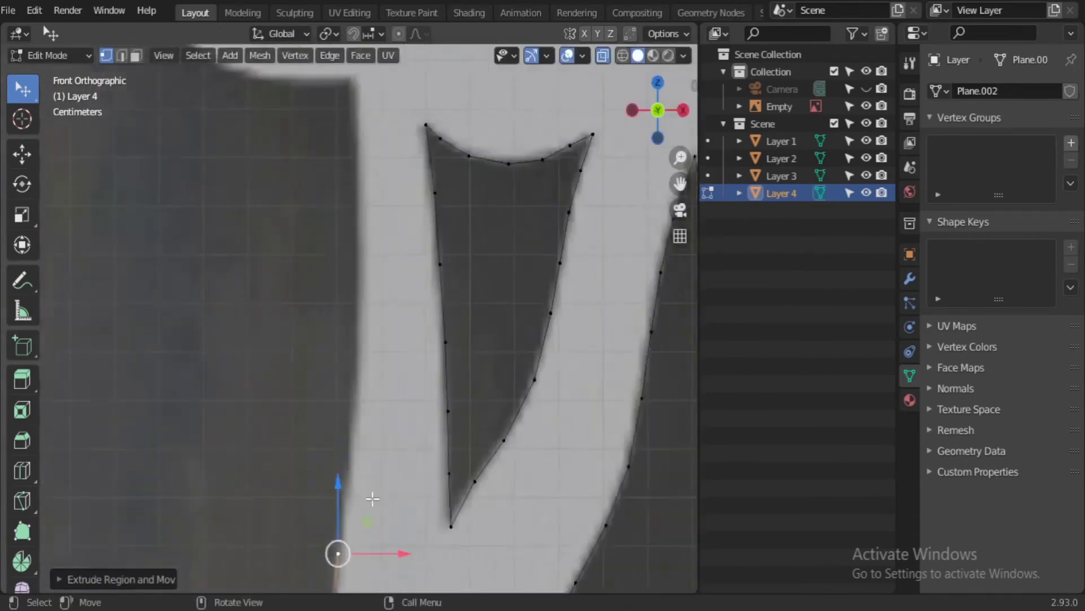
scroll(344, 327, "up", 2)
key("e")
left_click(340, 237)
scroll(324, 258, "down", 2)
Step: Save the project as Leopard.blend
scroll(324, 258, "up", 1)
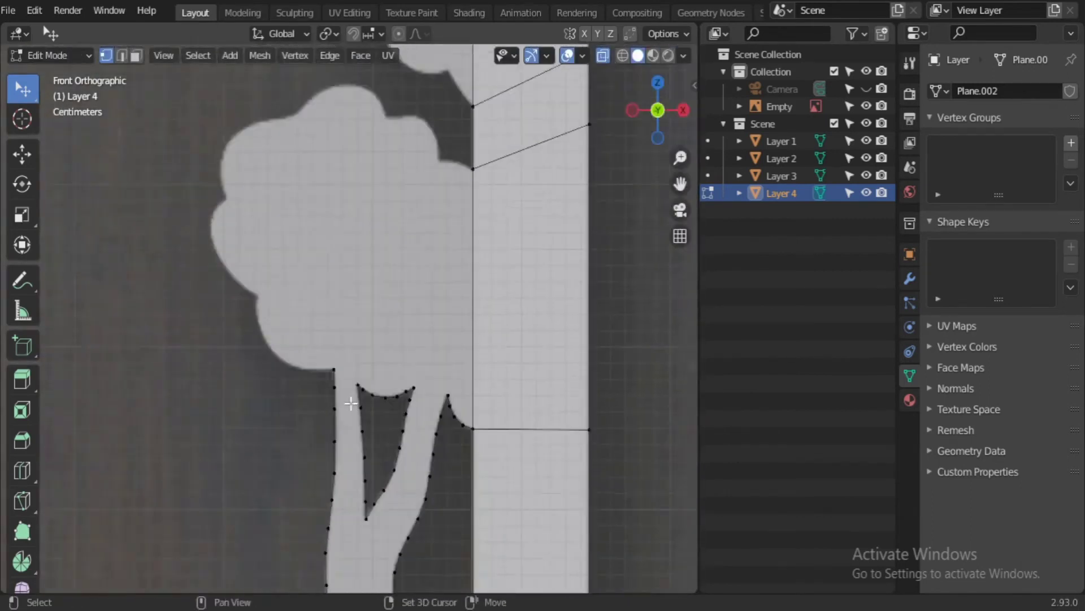
left_click(35, 11)
left_click(85, 124)
scroll(468, 473, "up", 3)
scroll(381, 506, "down", 2)
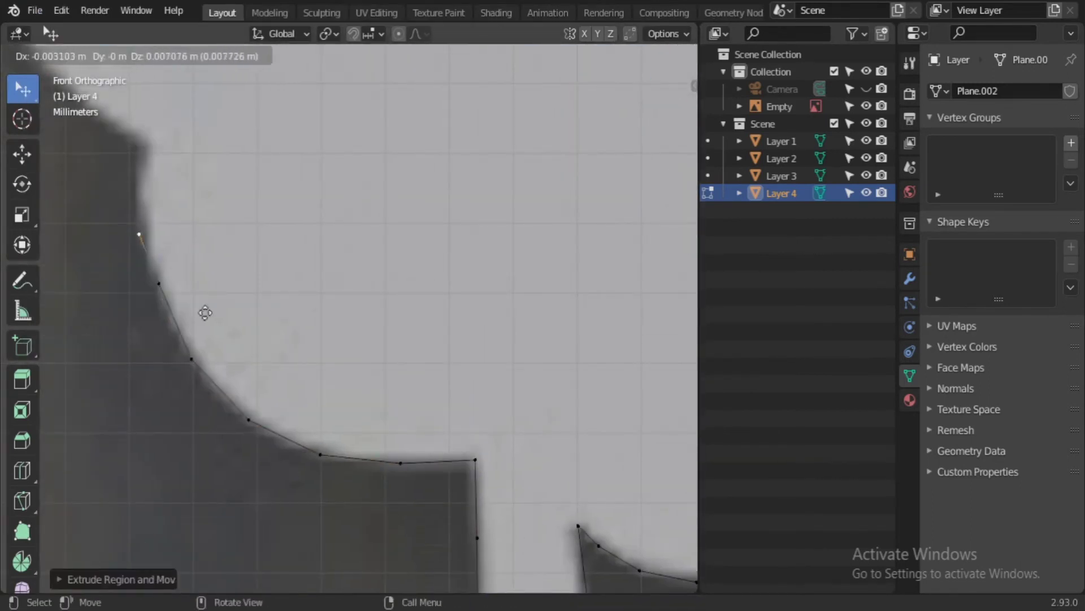
scroll(416, 535, "up", 2)
Step: Extrude Layer 4 outline vertices along the foliage edge toward the top of the foliage
left_click(296, 379)
middle_click_drag(296, 380, 232, 427, "shift")
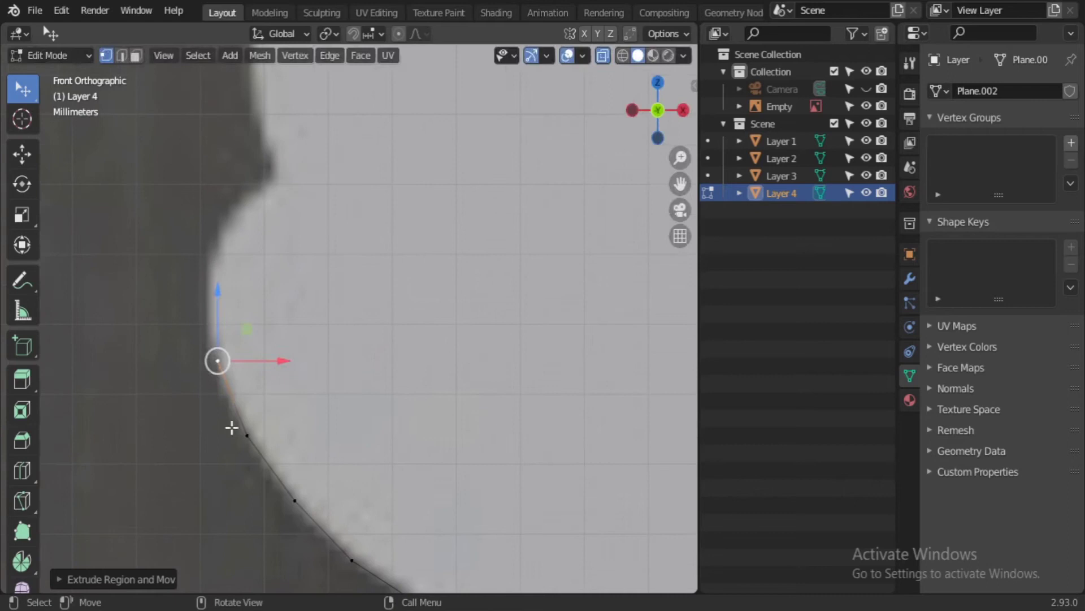
left_click(254, 247)
scroll(254, 247, "up", 2)
middle_click_drag(358, 368, 286, 441, "shift")
left_click(439, 382)
middle_click_drag(440, 382, 261, 400, "shift")
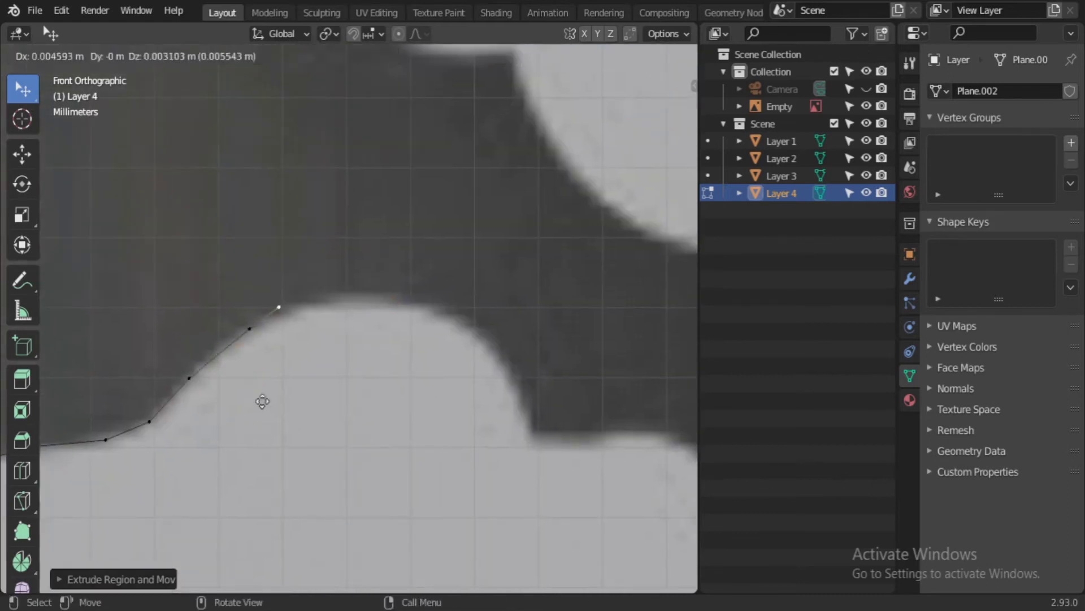
key("e")
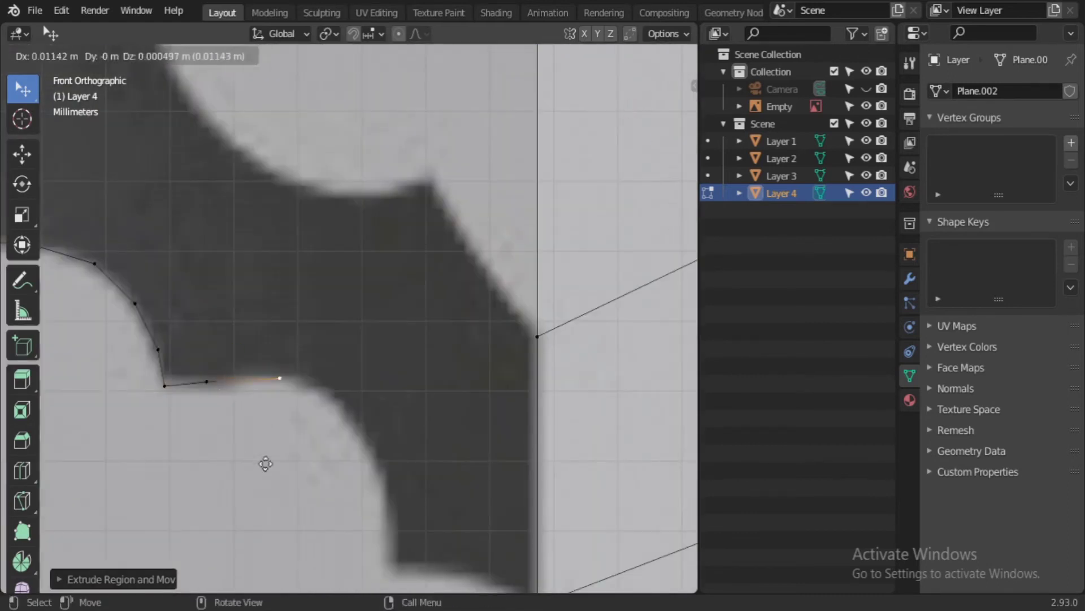
left_click(266, 460)
mouse_move(266, 460)
middle_mouse_down("shift")
mouse_move(342, 497)
mouse_move(335, 404)
middle_mouse_up("shift")
key("e")
middle_click_drag(411, 429, 459, 511, "shift")
middle_click_drag(285, 58, 303, 309, "shift")
key("e")
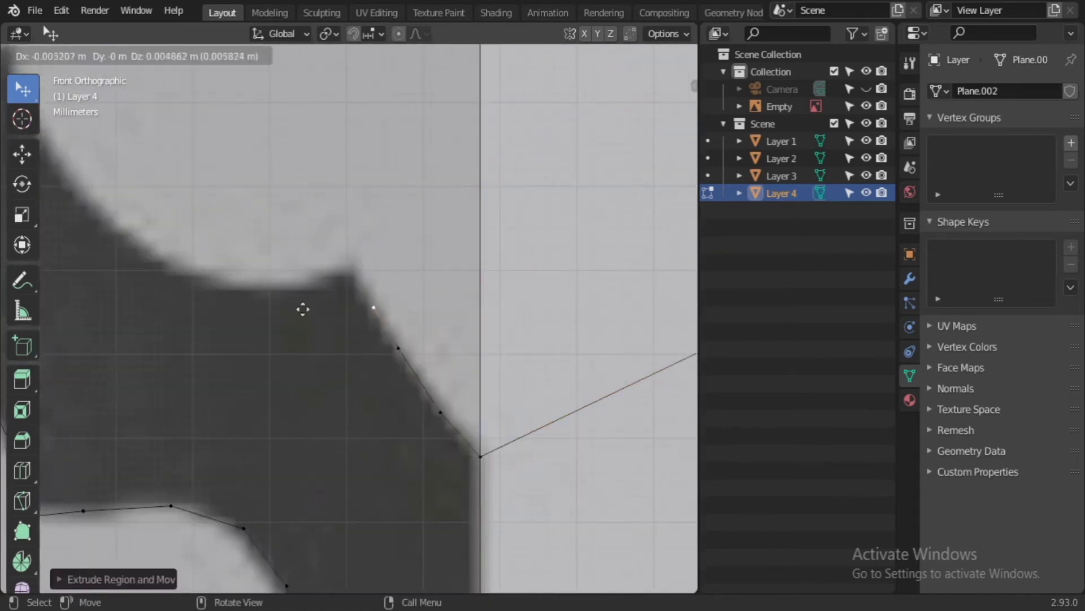
left_click(97, 287)
middle_click_drag(97, 287, 203, 345, "shift")
key("e")
left_click(204, 345)
mouse_move(218, 423)
middle_mouse_down("shift")
mouse_move(373, 514)
mouse_move(236, 376)
middle_mouse_up("shift")
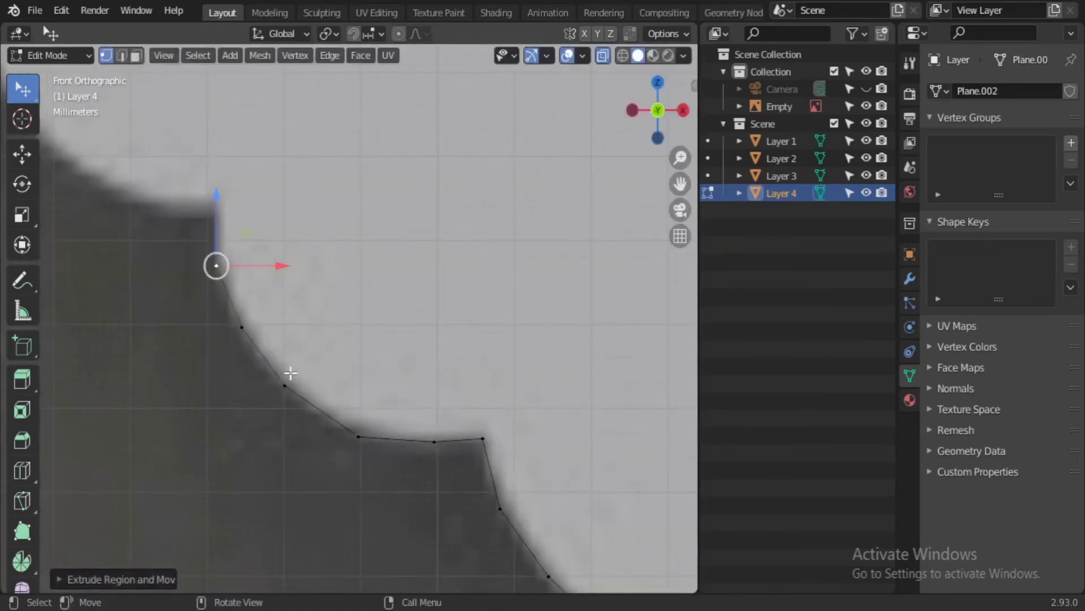
middle_click_drag(288, 239, 481, 473, "shift")
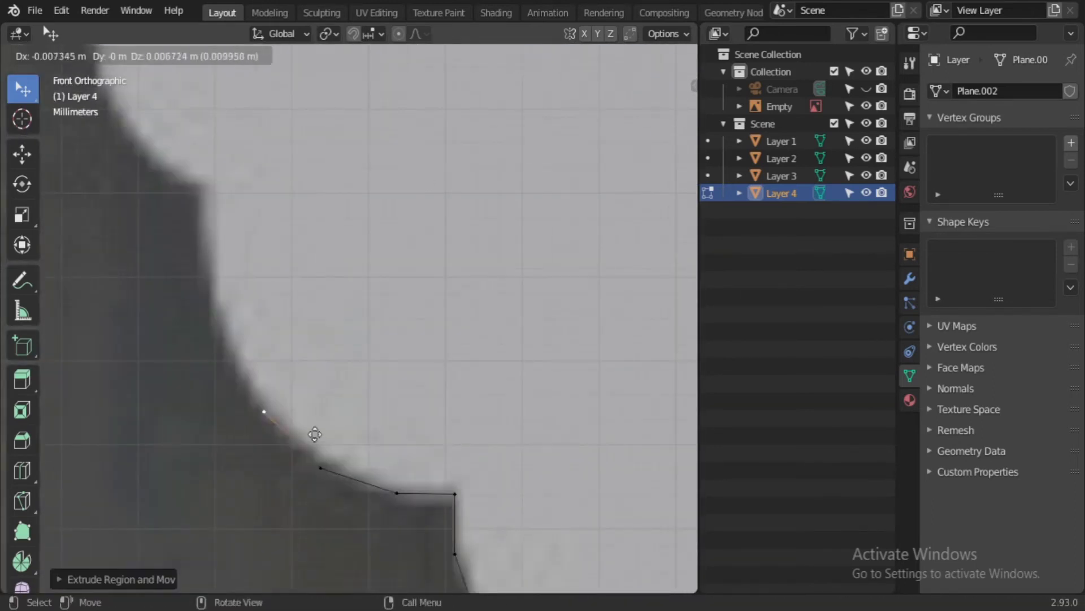
middle_click_drag(251, 494, 122, 392, "shift")
key("e")
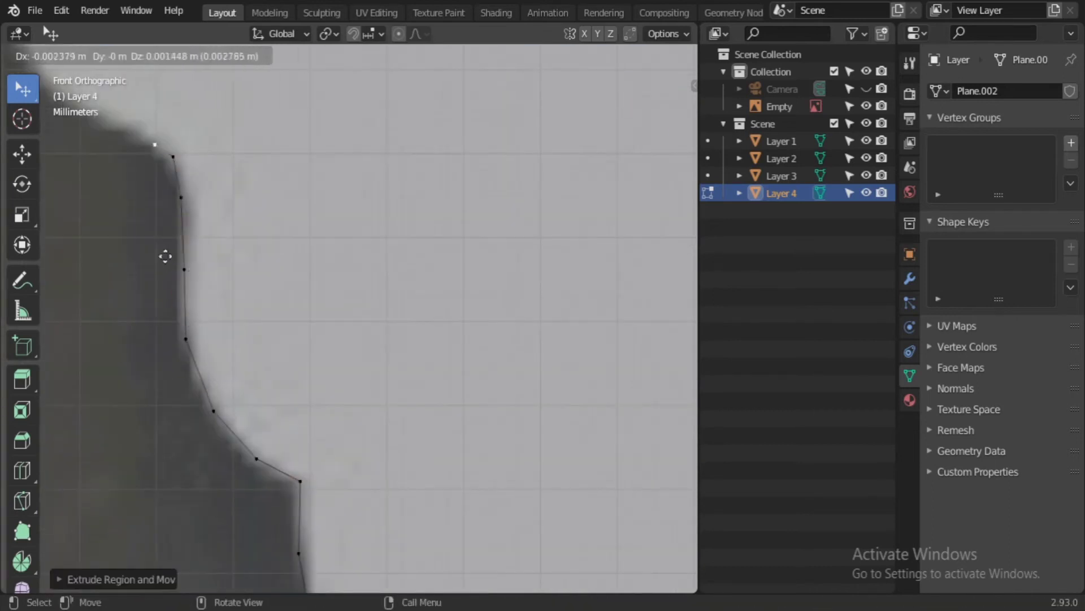
middle_click_drag(165, 256, 277, 497, "shift")
middle_click_drag(204, 174, 206, 409, "shift")
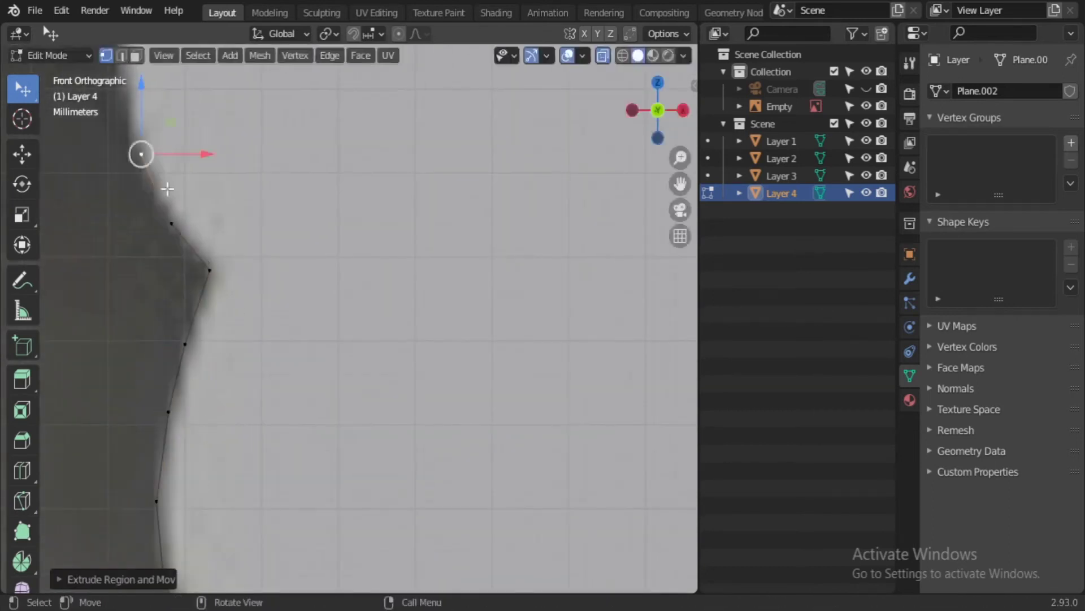
middle_click_drag(168, 188, 233, 235, "shift")
key("e")
left_click(335, 121)
scroll(299, 302, "down", 6)
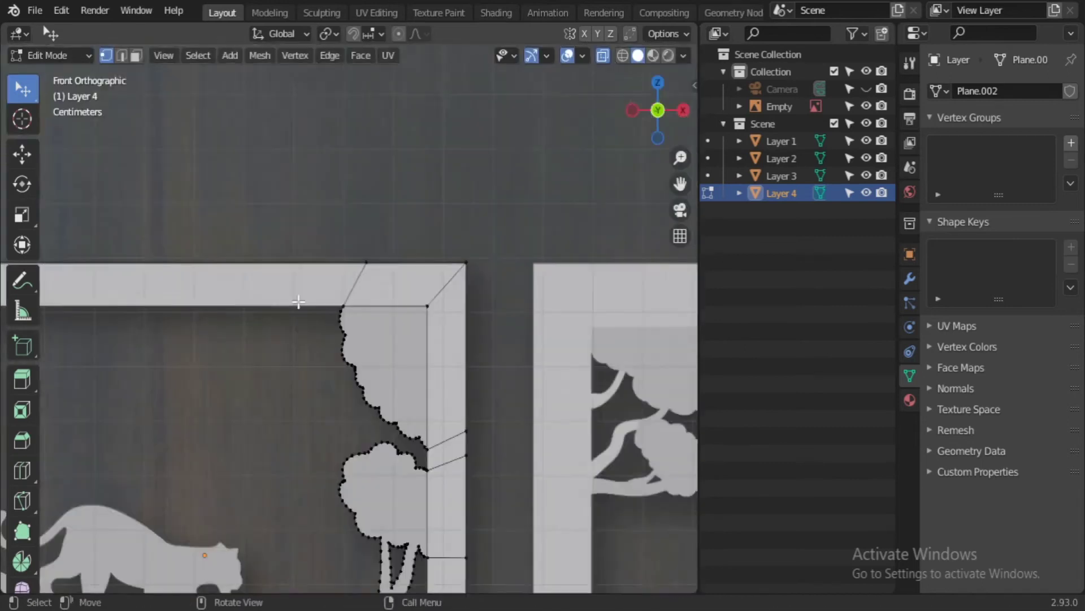
middle_click_drag(298, 302, 351, 431, "shift")
scroll(477, 399, "up", 5)
Step: Continue extruding outline vertices along the reference picture's branch edges
key("e")
scroll(368, 481, "up", 2)
left_click(410, 522)
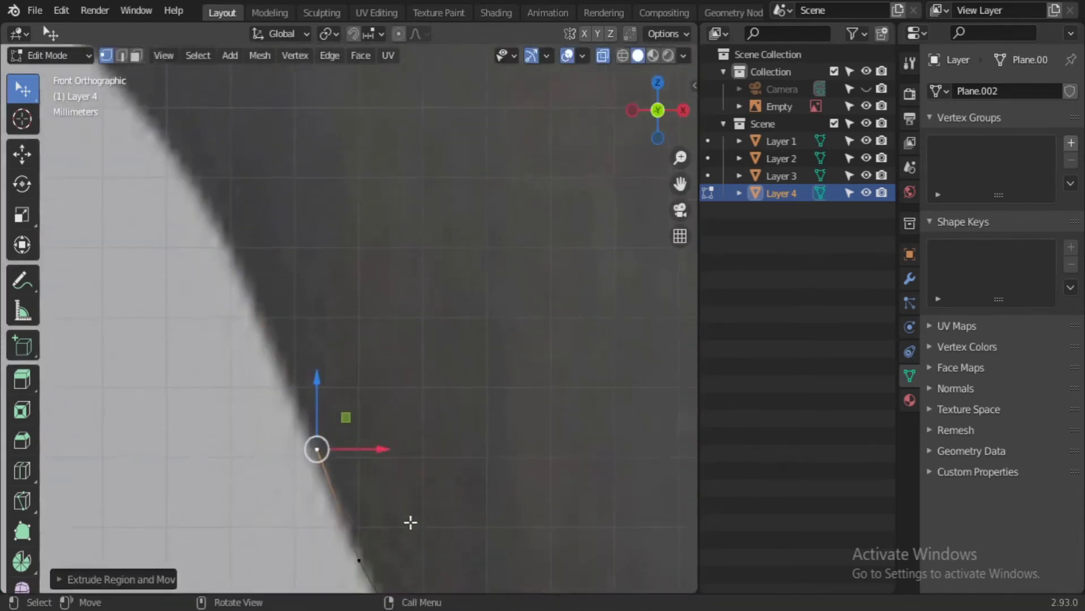
mouse_move(410, 522)
middle_mouse_down("shift")
mouse_move(459, 525)
mouse_move(293, 303)
middle_mouse_up("shift")
scroll(356, 340, "up", 2)
left_click(410, 300)
key("e")
left_click(599, 543)
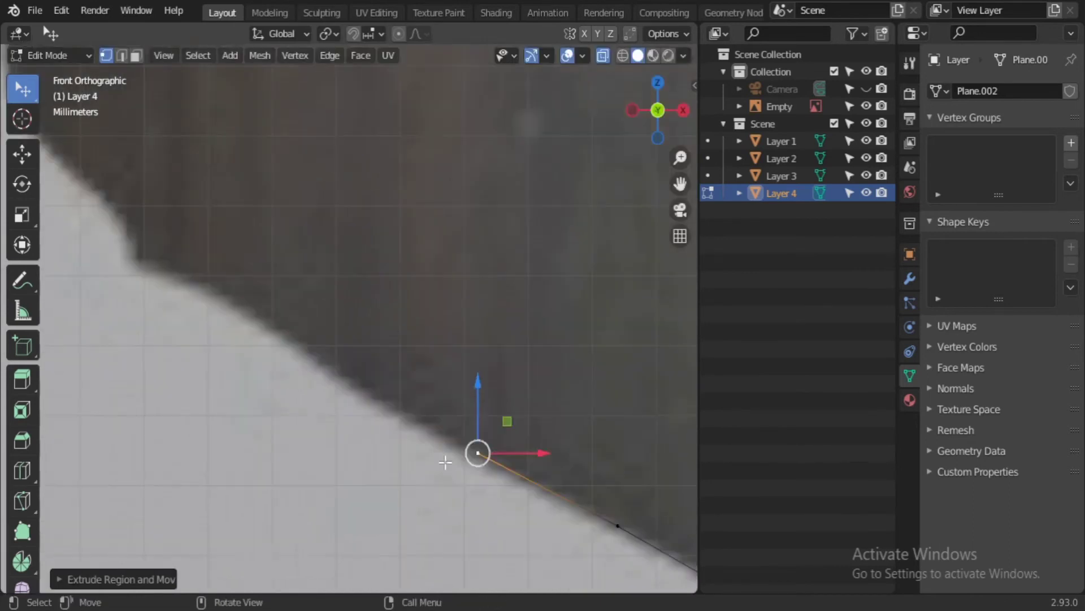
key("e")
left_click(436, 512)
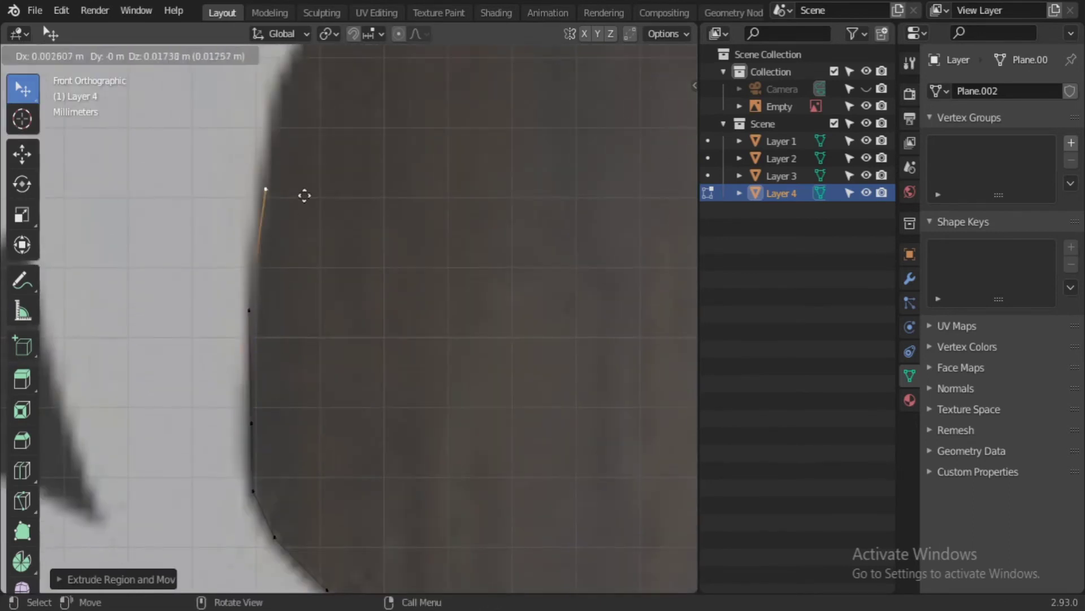
left_click(315, 202)
middle_click_drag(315, 202, 316, 469, "shift")
key("Escape")
key("e")
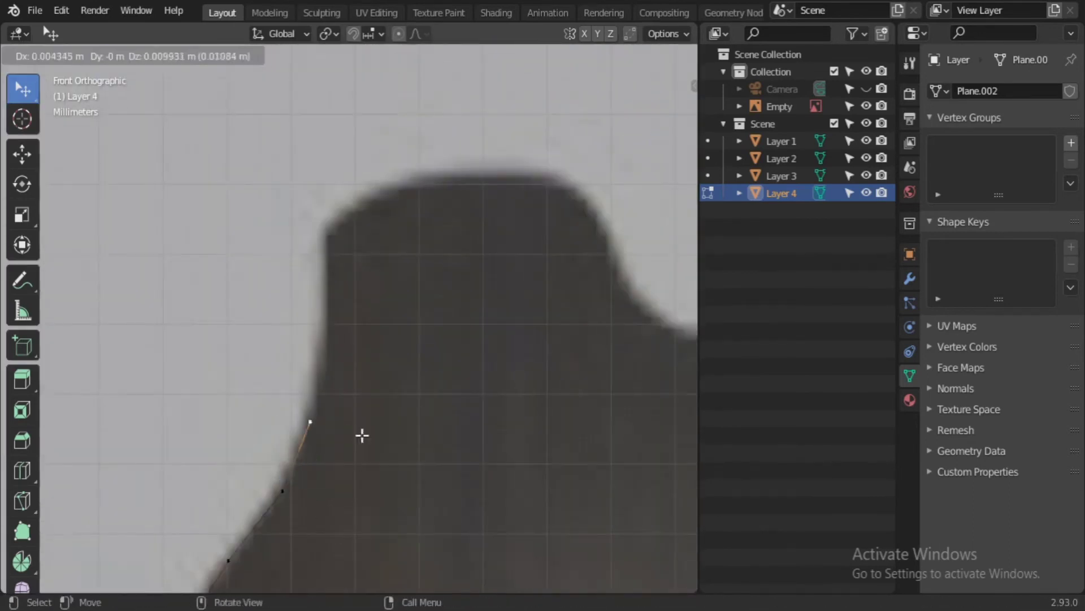
middle_click_drag(390, 322, 271, 473, "shift")
key("e")
left_click(248, 352)
key("e")
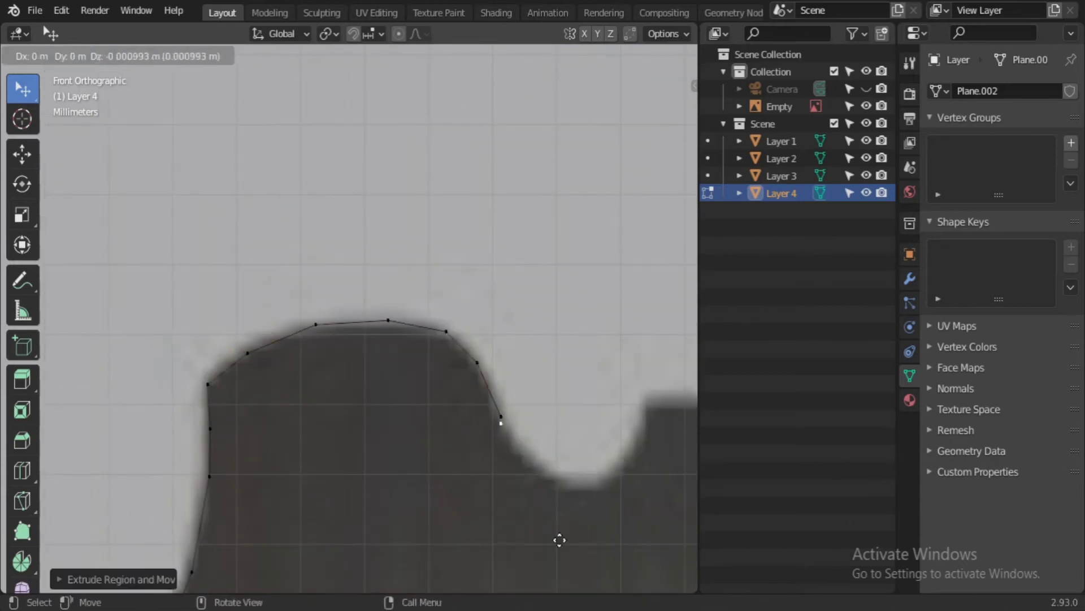
left_click(715, 524)
middle_click_drag(714, 524, 262, 417, "shift")
key("e")
left_click(233, 347)
key("e")
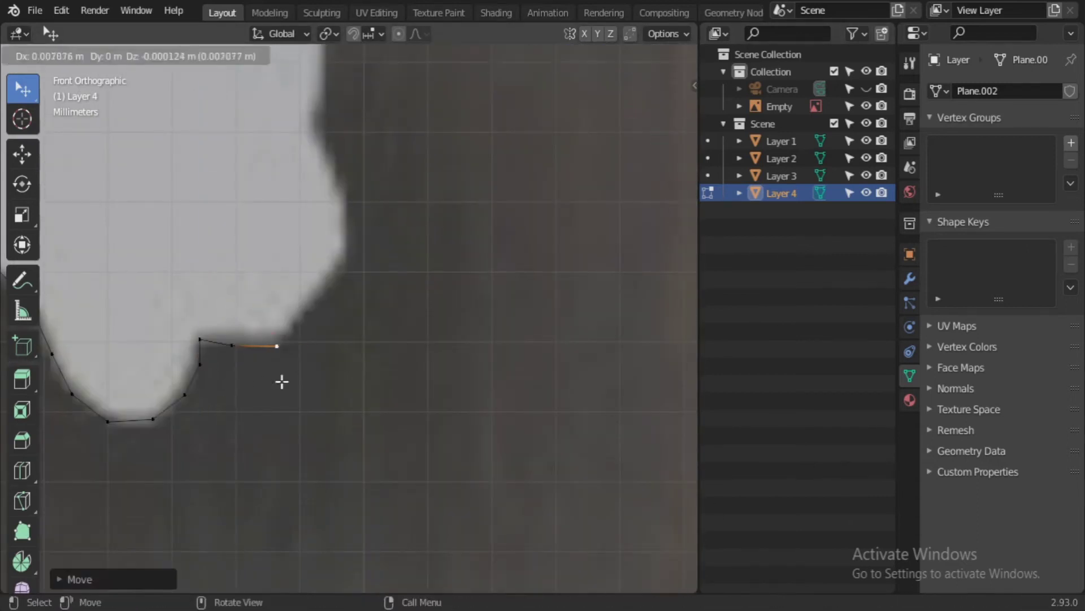
left_click(349, 195)
key("e")
left_click(351, 259)
middle_click_drag(351, 259, 318, 357, "shift")
key("e")
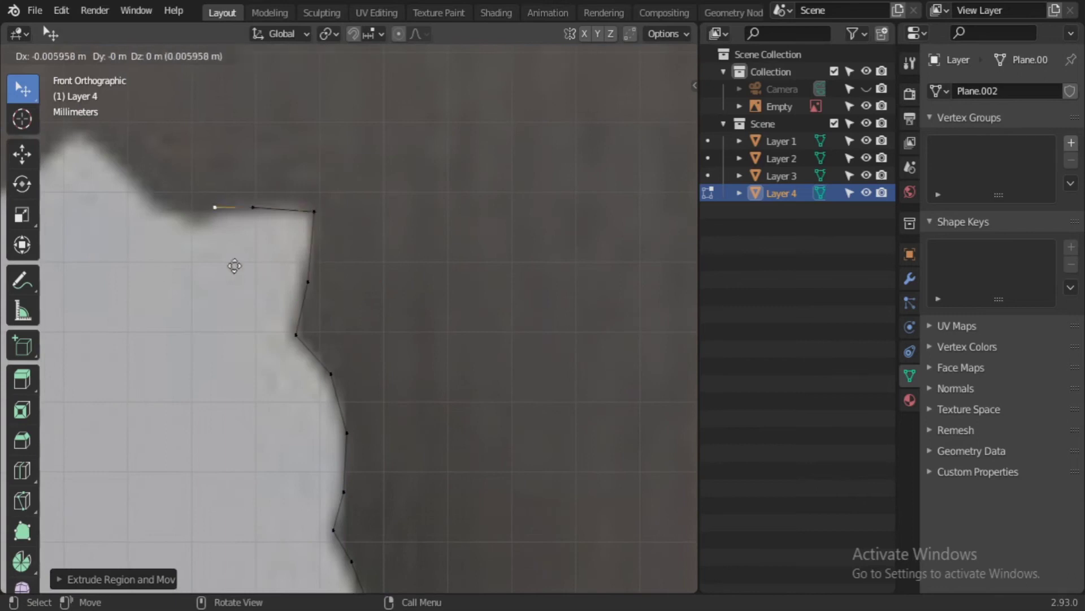
left_click(235, 266)
key("e")
left_click(333, 424)
key("e")
left_click(213, 485)
middle_click_drag(213, 485, 262, 477, "shift")
key("e")
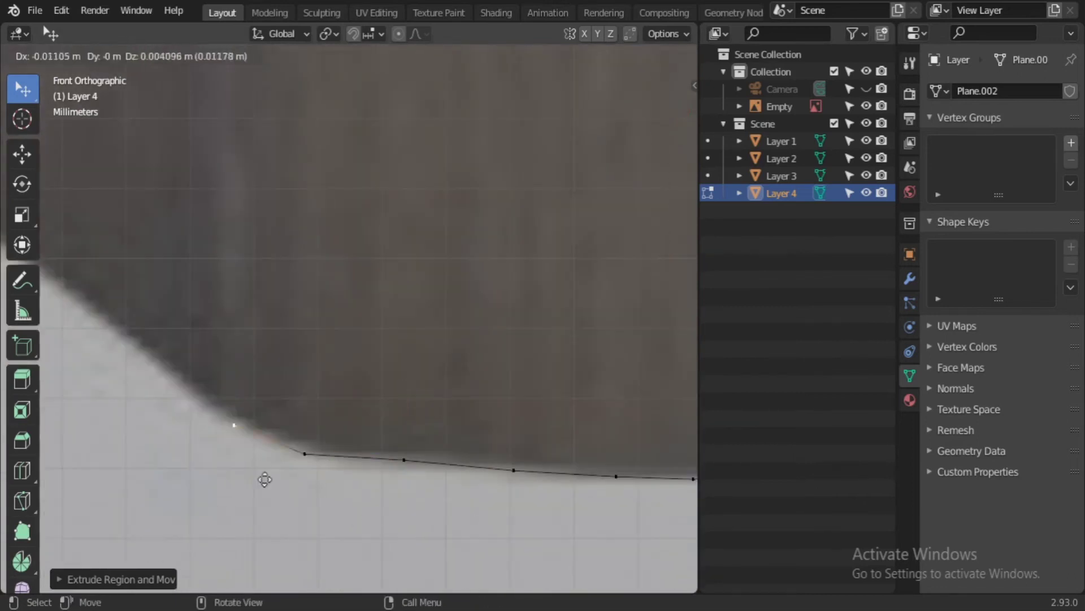
left_click(262, 477)
Step: Trace the outline vertex by vertex around the curved branch edge
key("e")
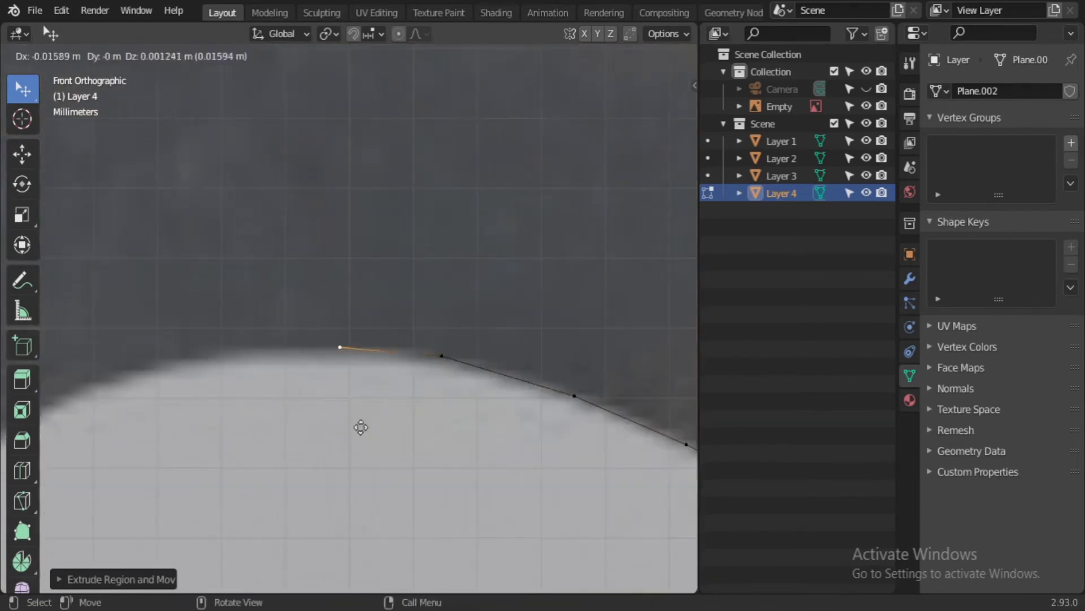
left_click(359, 426)
mouse_move(359, 427)
middle_mouse_down("shift")
mouse_move(534, 326)
mouse_move(468, 332)
middle_mouse_up("shift")
key("e")
scroll(310, 460, "up", 2)
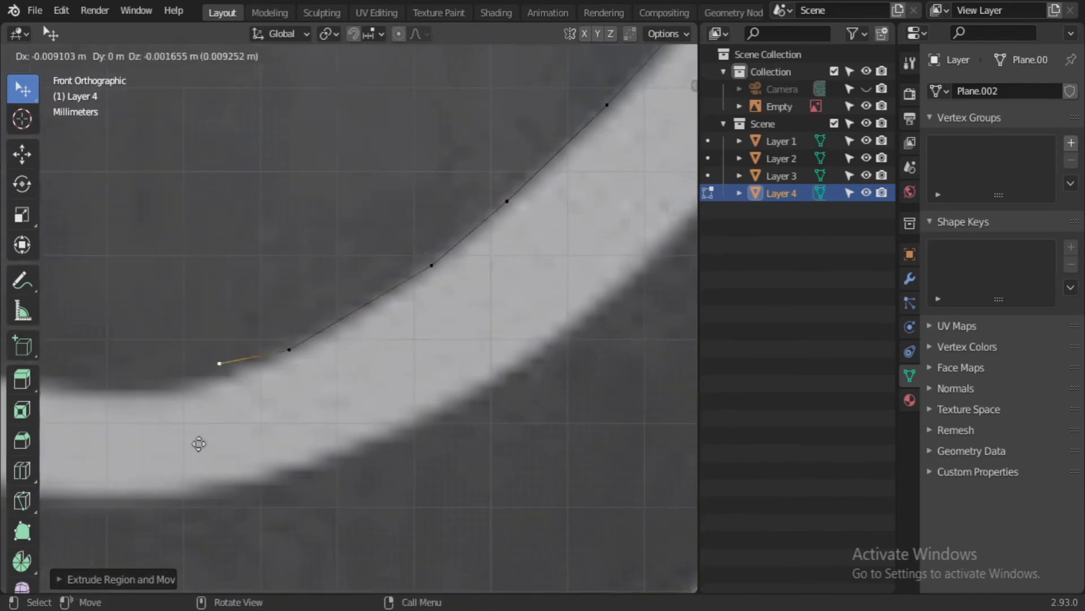
left_click(188, 366)
middle_click_drag(188, 366, 128, 476, "shift")
left_click(225, 149)
key("e")
left_click(158, 145)
middle_click_drag(140, 274, 404, 304, "shift")
key("e")
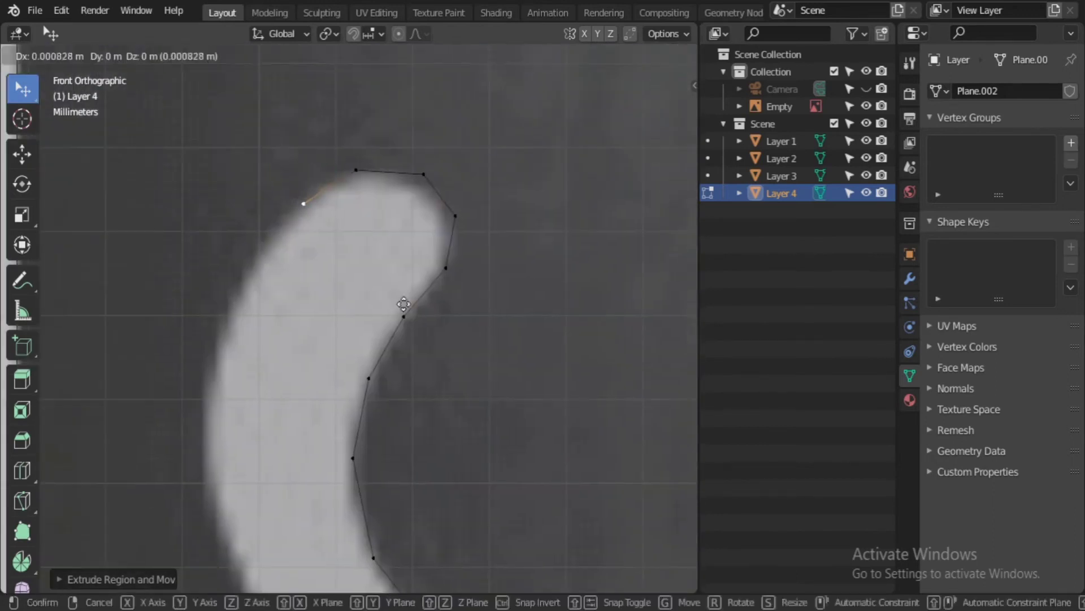
left_click(215, 519)
key("e")
left_click(227, 582)
middle_click_drag(272, 588, 224, 298, "shift")
key("e")
left_click(540, 535)
mouse_move(540, 535)
middle_mouse_down("shift")
mouse_move(654, 315)
mouse_move(538, 262)
mouse_move(378, 260)
middle_mouse_up("shift")
left_click(654, 315)
left_click(539, 261)
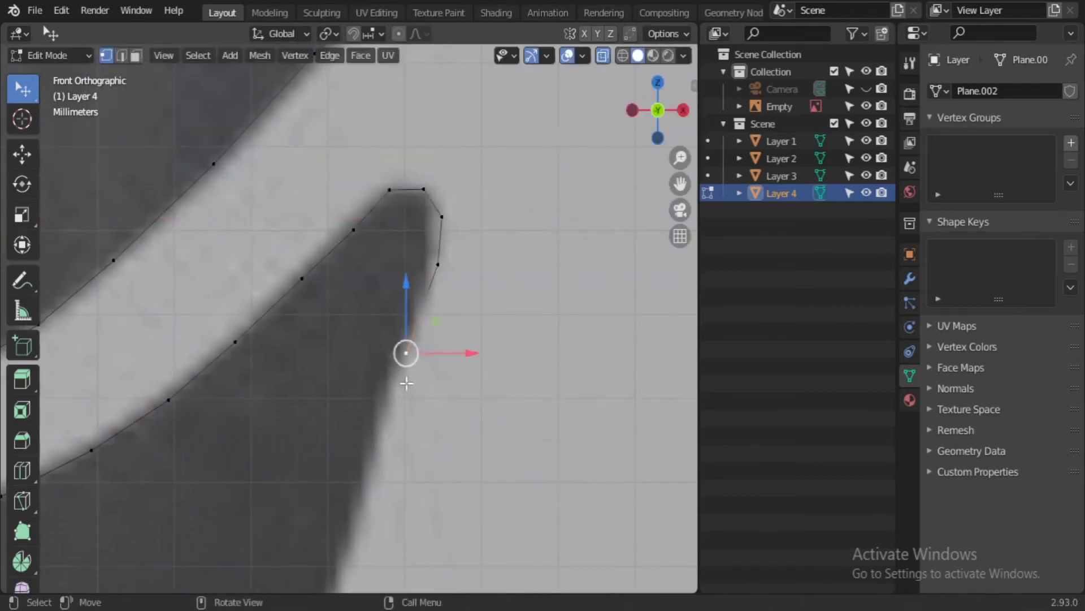
key("e")
left_click(410, 412)
middle_click_drag(410, 412, 460, 208, "shift")
left_click(211, 448)
key("e")
left_click(213, 498)
key("e")
left_click(218, 559)
middle_click_drag(217, 560, 292, 299, "shift")
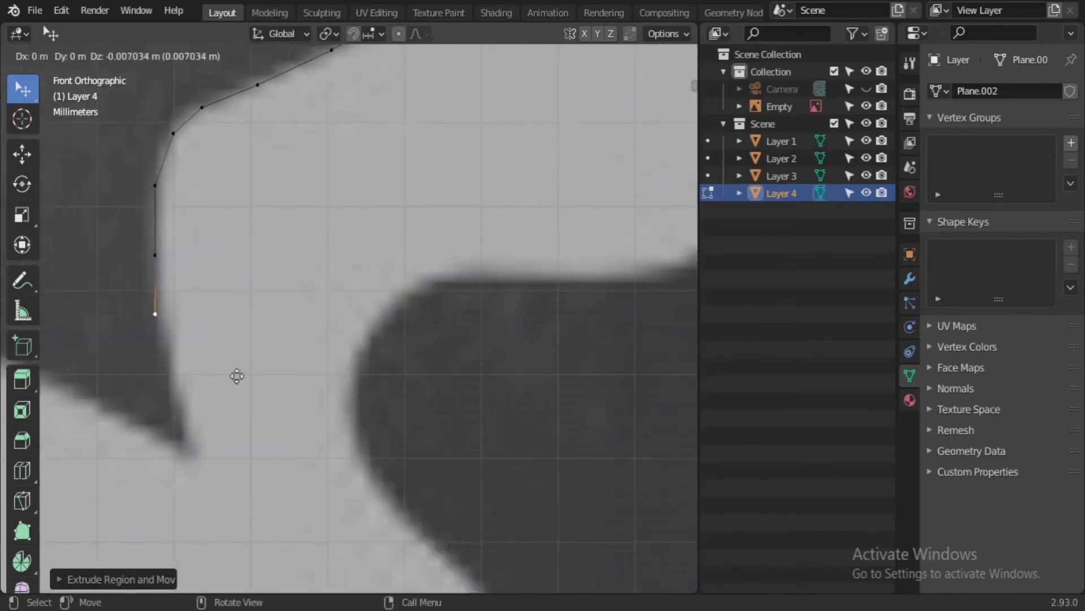
left_click(237, 346)
mouse_move(237, 345)
middle_mouse_down("shift")
mouse_move(436, 511)
mouse_move(226, 392)
middle_mouse_up("shift")
key("e")
scroll(311, 390, "up", 2)
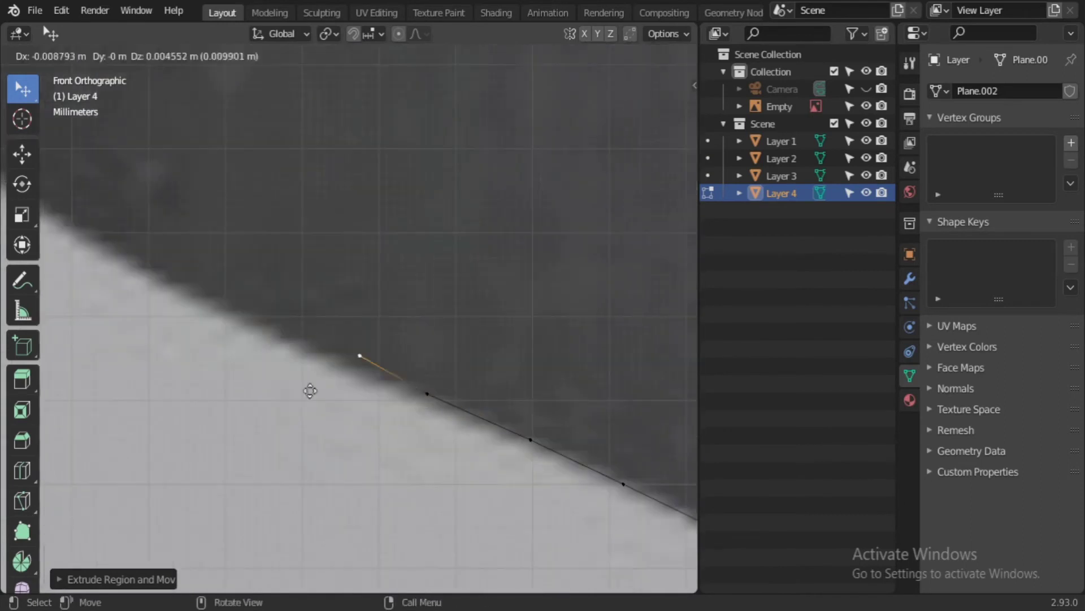
left_click(56, 205)
mouse_move(485, 395)
middle_mouse_down("shift")
mouse_move(371, 298)
mouse_move(452, 307)
mouse_move(223, 284)
middle_mouse_up("shift")
scroll(223, 284, "down", 3)
left_click(35, 11)
Step: Save the project, then duplicate a vertex and extrude a new outline along a dark shape
left_click(81, 121)
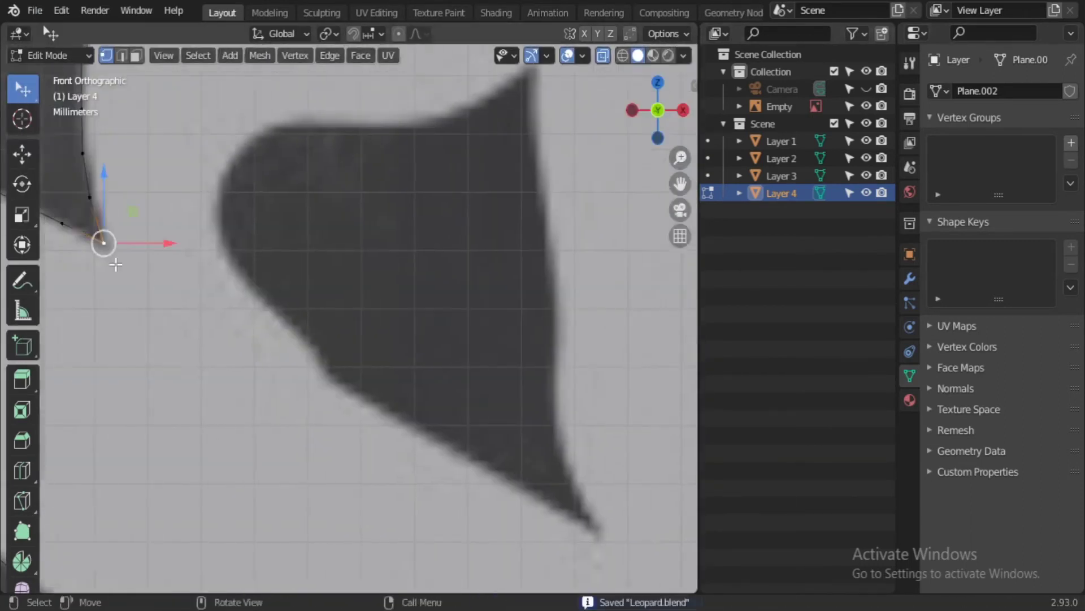
scroll(371, 310, "up", 3)
key("shift+d")
key("e")
mouse_move(257, 193)
middle_mouse_down("shift")
mouse_move(286, 269)
mouse_move(308, 286)
middle_mouse_up("shift")
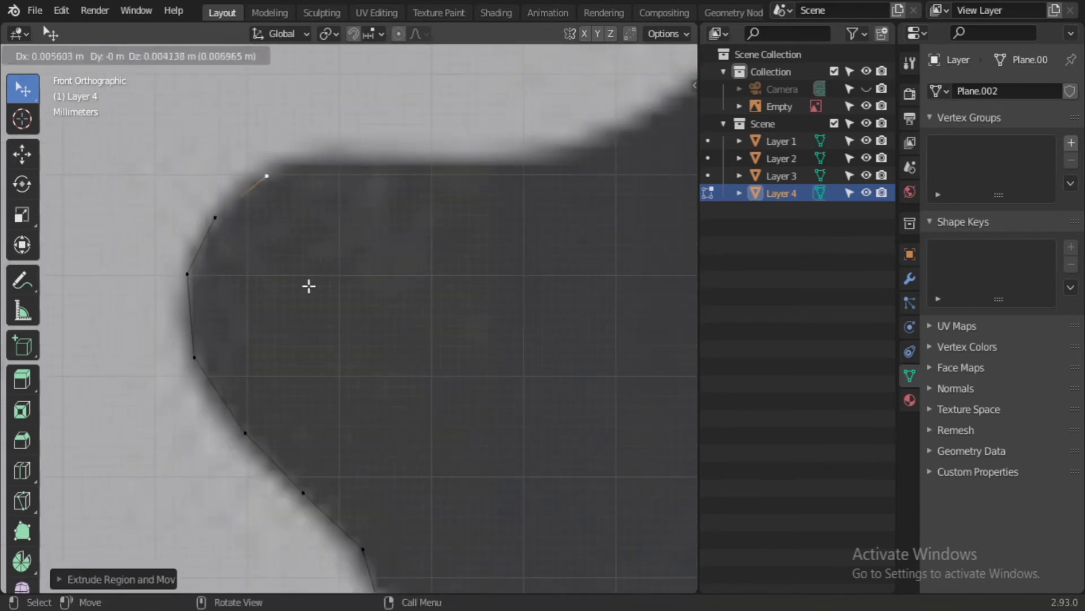
left_click(308, 286)
middle_click_drag(346, 352, 477, 234, "shift")
middle_click_drag(488, 495, 317, 185, "shift")
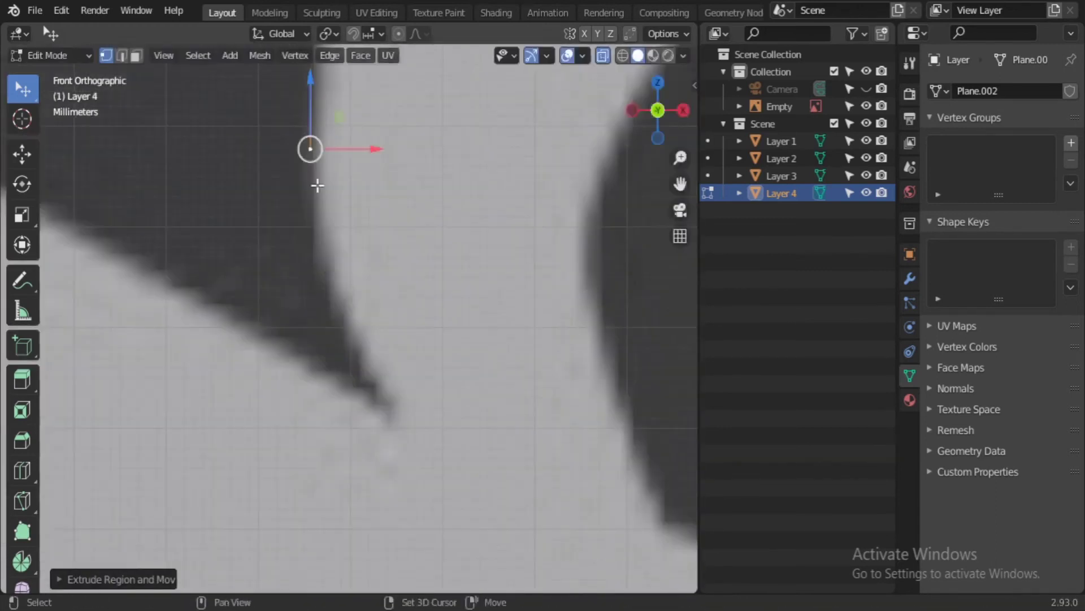
scroll(253, 376, "down", 3)
scroll(252, 376, "down", 3)
scroll(236, 432, "up", 5)
Step: Start a second outline from a copied vertex and extrude it around the next leaf-like shape
key("shift+d")
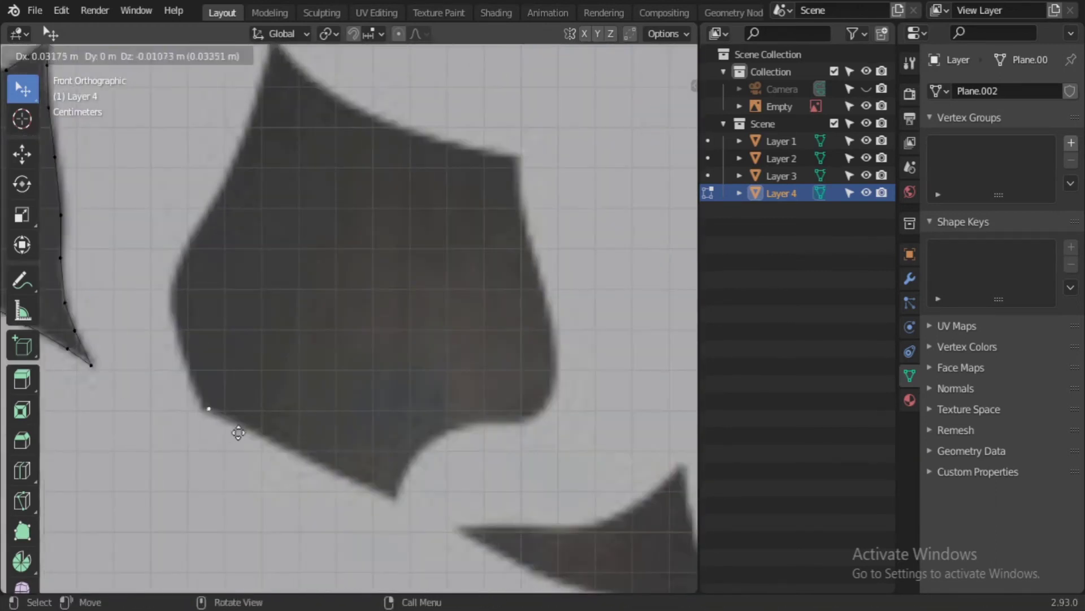
scroll(243, 452, "up", 2)
key("e")
middle_click_drag(162, 327, 237, 328, "shift")
mouse_move(410, 417)
middle_mouse_down("shift")
mouse_move(363, 453)
mouse_move(190, 264)
middle_mouse_up("shift")
left_click(363, 453)
key("e")
middle_click_drag(261, 348, 316, 355, "shift")
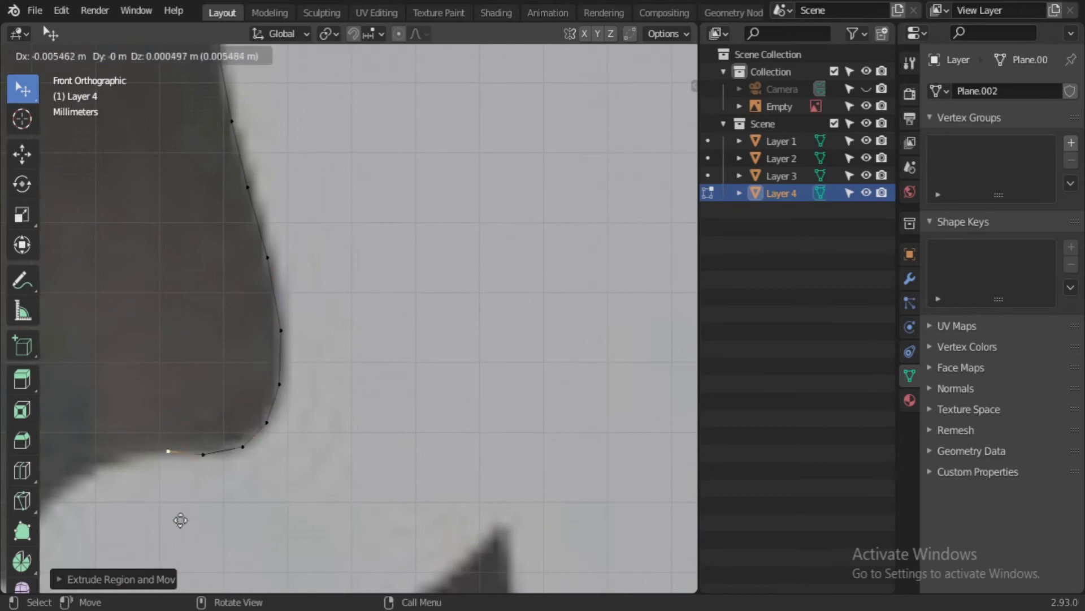
mouse_move(181, 519)
middle_mouse_down("shift")
mouse_move(242, 286)
mouse_move(417, 461)
middle_mouse_up("shift")
left_click(243, 286)
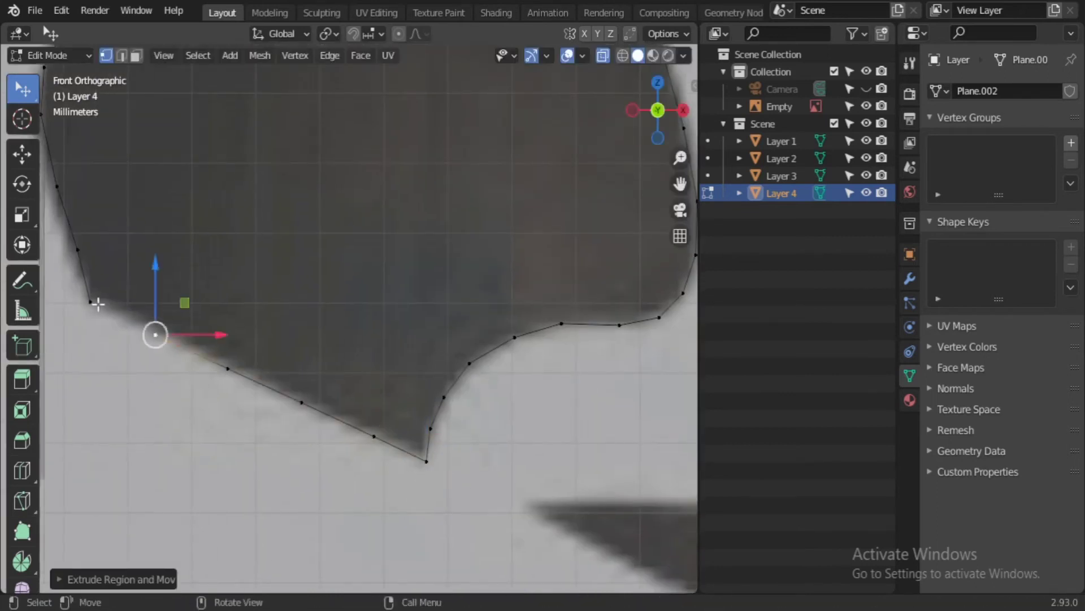
Step: Copy a vertex onto another dark shape and extrude vertices up its right edge
key("shift+d")
middle_click_drag(496, 520, 199, 336, "shift")
left_click(199, 336)
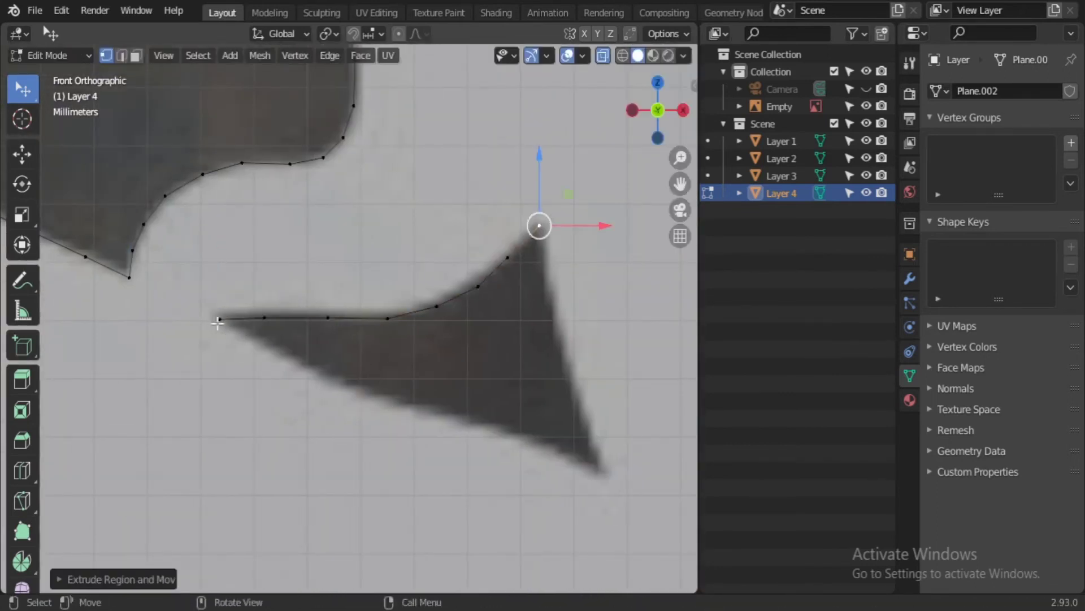
key("e")
scroll(217, 323, "up", 2)
left_click(498, 436)
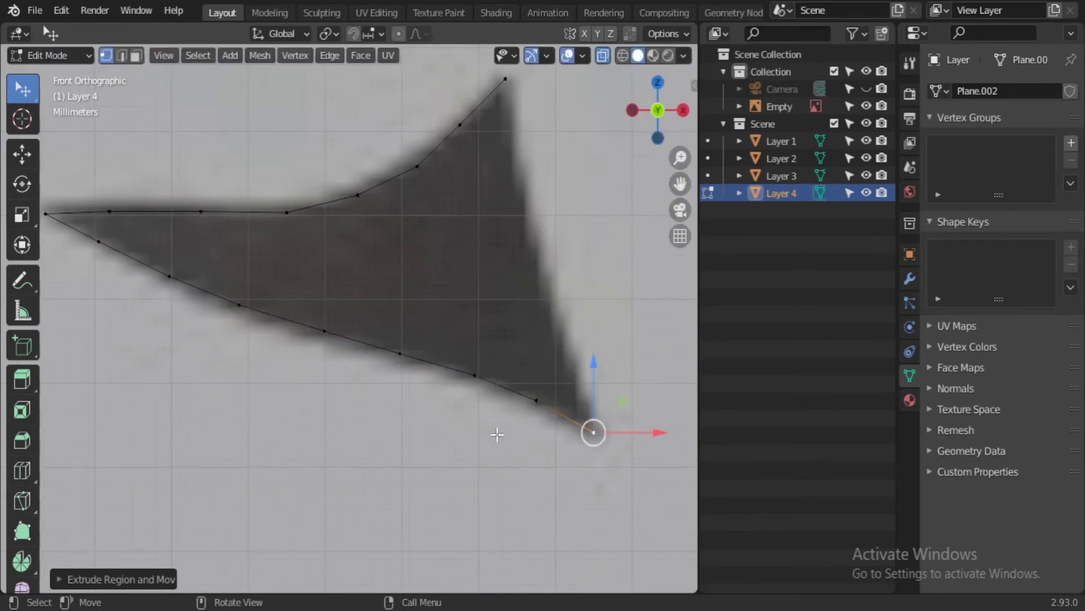
key("e")
left_click(473, 383)
key("e")
left_click(463, 126)
scroll(368, 388, "down", 4)
Step: Save the project file from the File menu
scroll(368, 388, "down", 5)
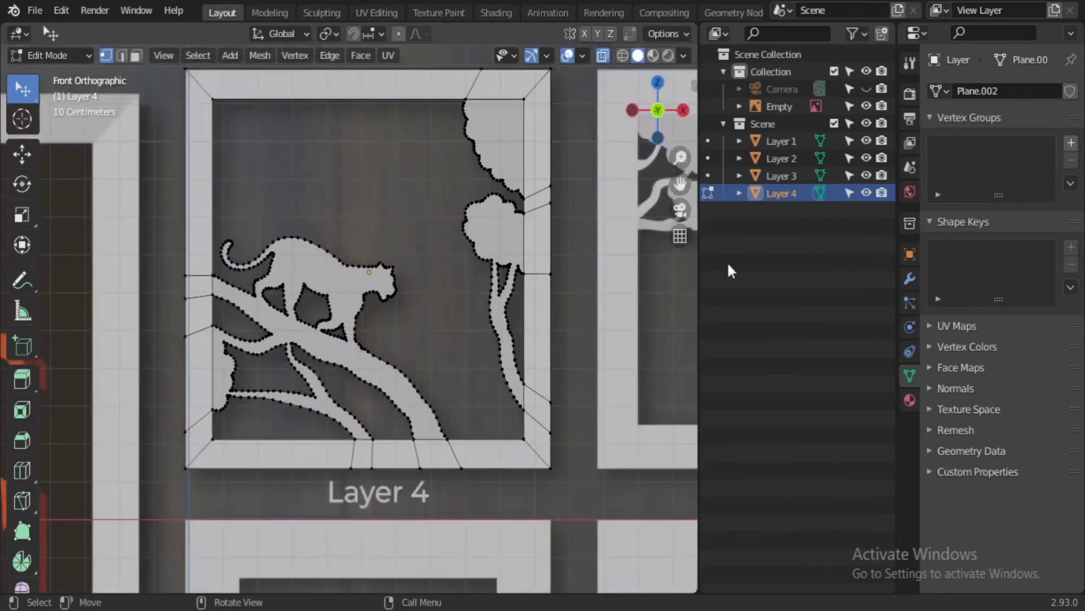
left_click(35, 10)
left_click(63, 125)
scroll(334, 345, "up", 3)
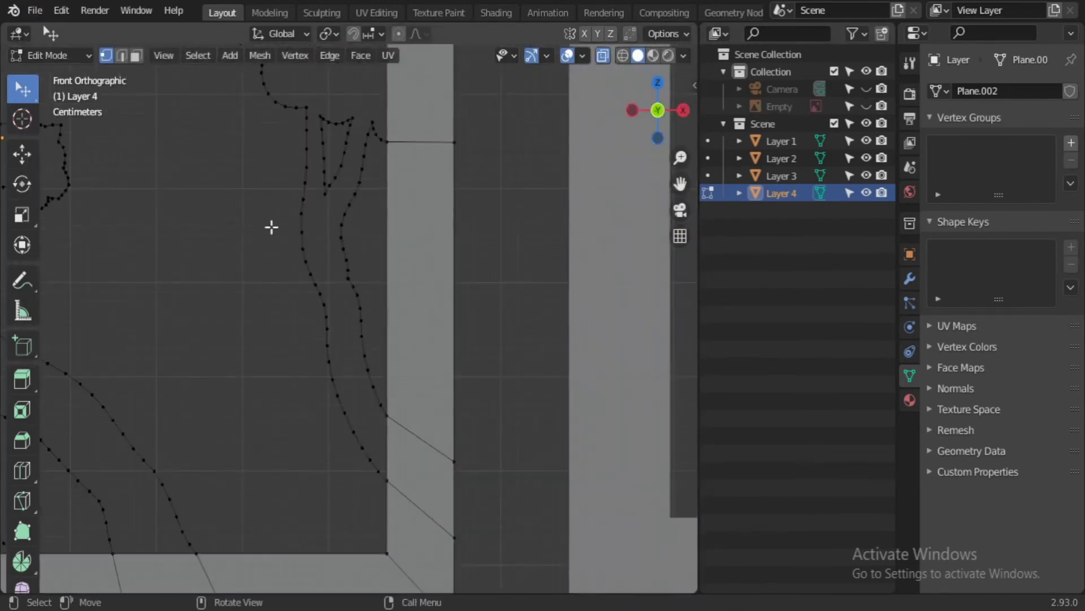
Step: Fill the first branch outline loop on Layer 4 with a face
left_click_drag(22, 89, 79, 126)
left_click(386, 415)
left_click(387, 482, "ctrl")
key("f")
key("alt+a")
Step: Fill the next branch section's selected path into a face strip
scroll(370, 436, "up", 2)
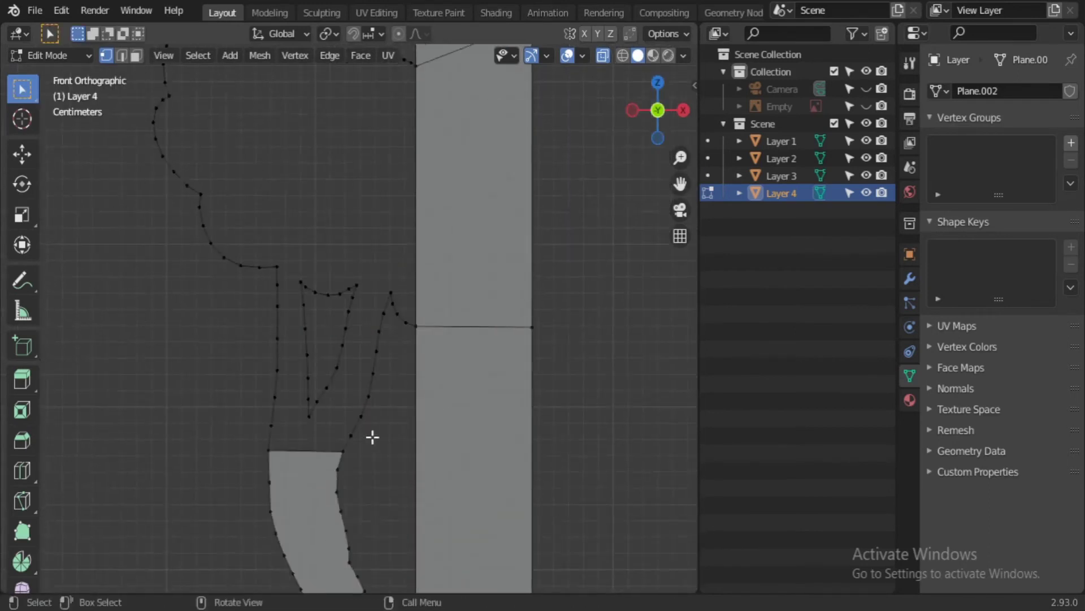
middle_click_drag(371, 436, 329, 414, "shift")
middle_click_drag(171, 403, 73, 480, "shift")
left_click(186, 445)
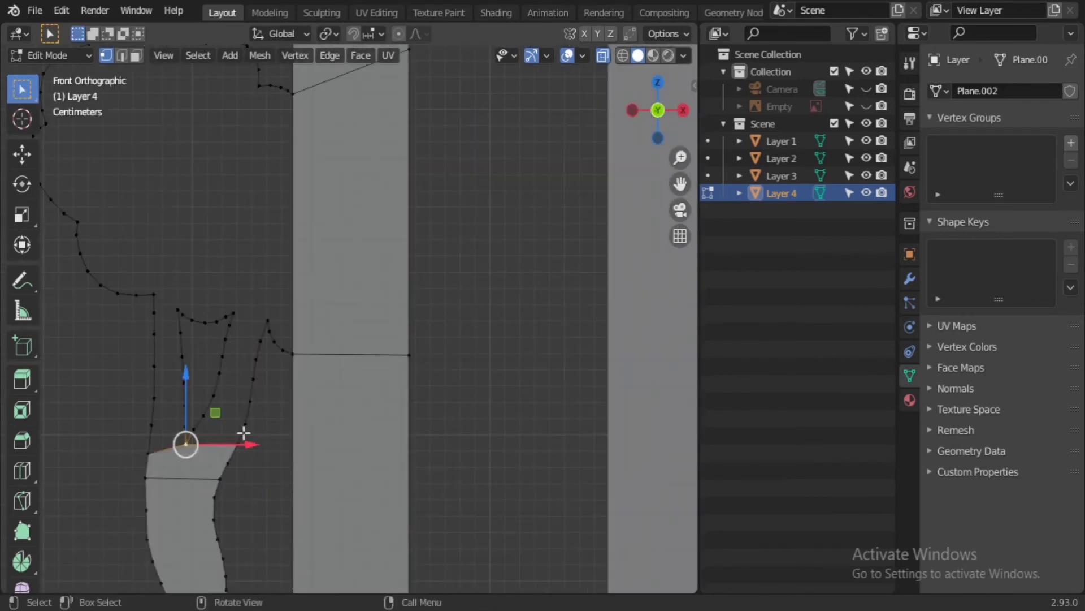
key("f")
Step: Fill another branch section and the cloud-shaped foliage outline with faces
scroll(251, 429, "up", 3)
middle_click_drag(251, 428, 283, 501, "shift")
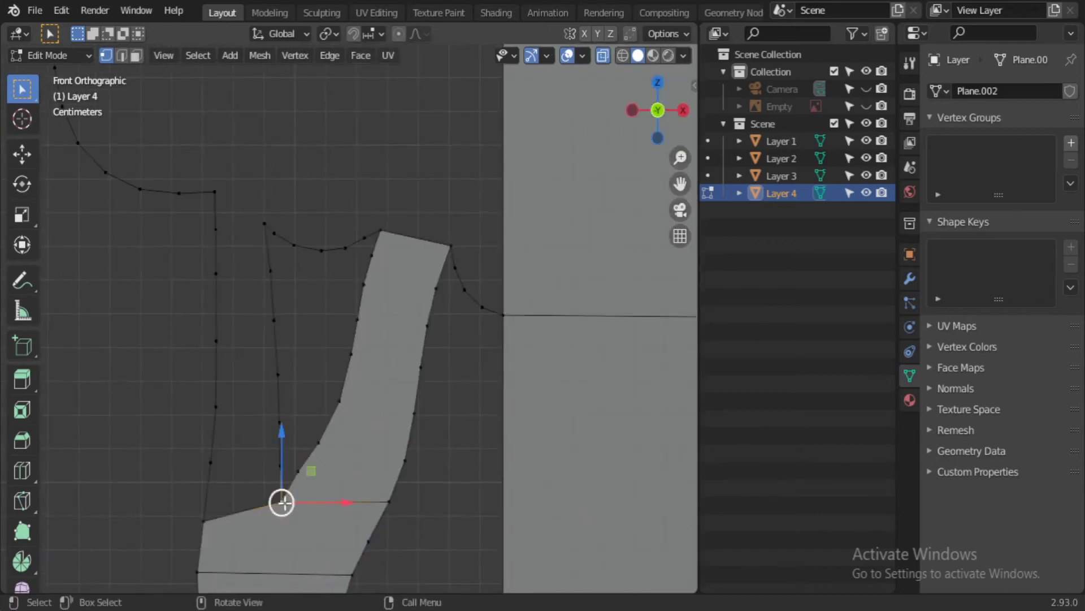
key("f")
key("alt+a")
scroll(211, 410, "down", 4)
middle_click_drag(211, 410, 323, 397, "shift")
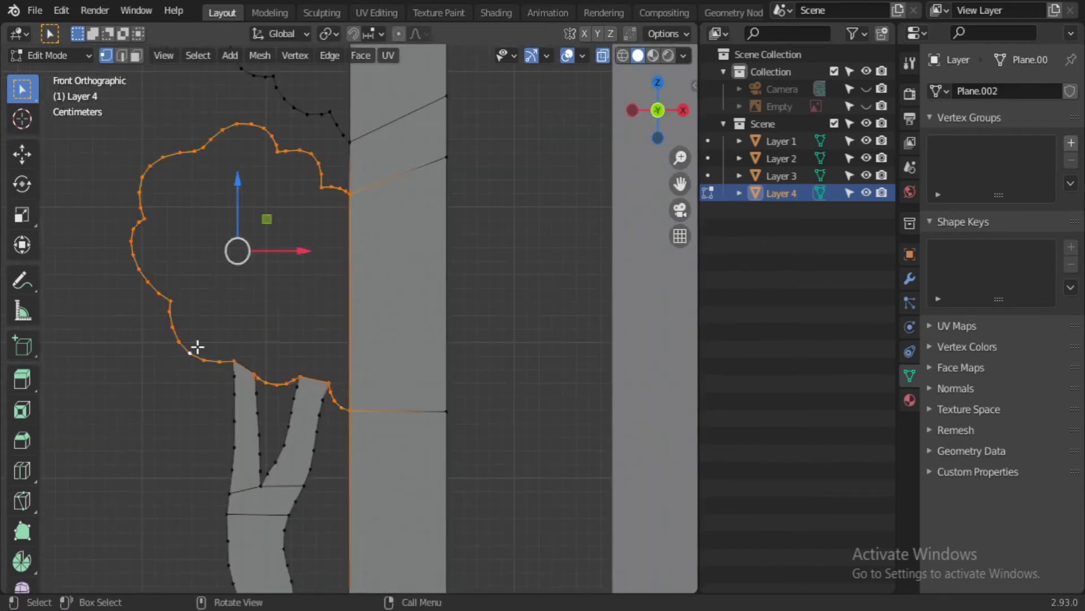
key("f")
key("alt+a")
Step: Bring the leopard into view and trial-select its outline path down to the leg
scroll(197, 347, "down", 2)
middle_click_drag(197, 347, 273, 368, "shift")
scroll(269, 371, "down", 3)
mouse_move(473, 356)
middle_mouse_down("shift")
mouse_move(286, 375)
mouse_move(286, 213)
middle_mouse_up("shift")
key("l")
key("alt+a")
scroll(514, 320, "up", 2)
left_click(436, 172, "ctrl")
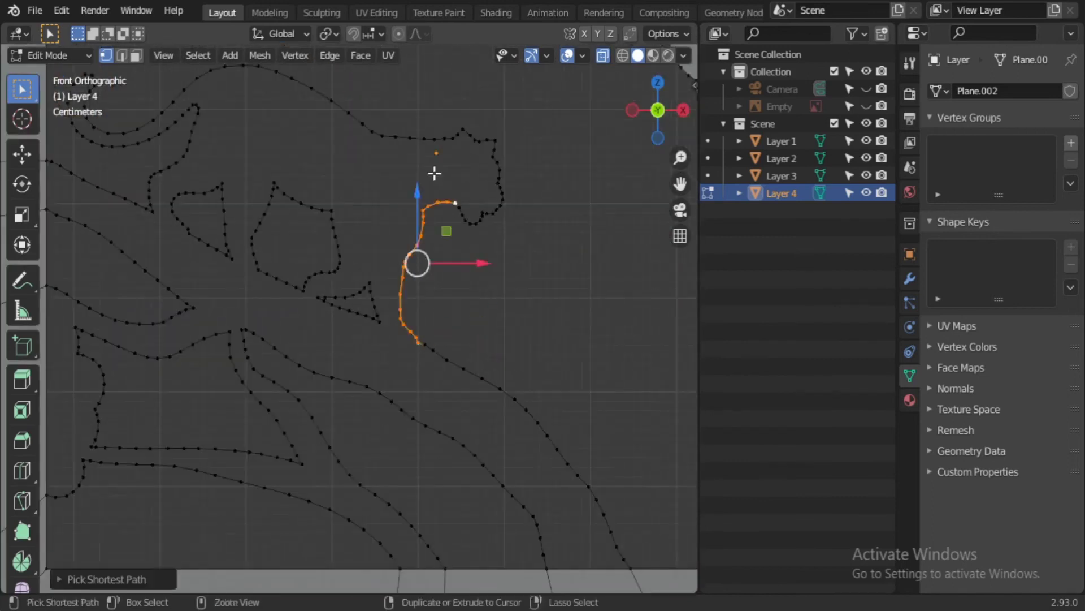
left_click(301, 310, "ctrl")
scroll(392, 369, "down", 2)
scroll(391, 369, "up", 1)
key("alt+a")
Step: Fill the leopard's tail outline loop with a face
scroll(455, 253, "up", 2)
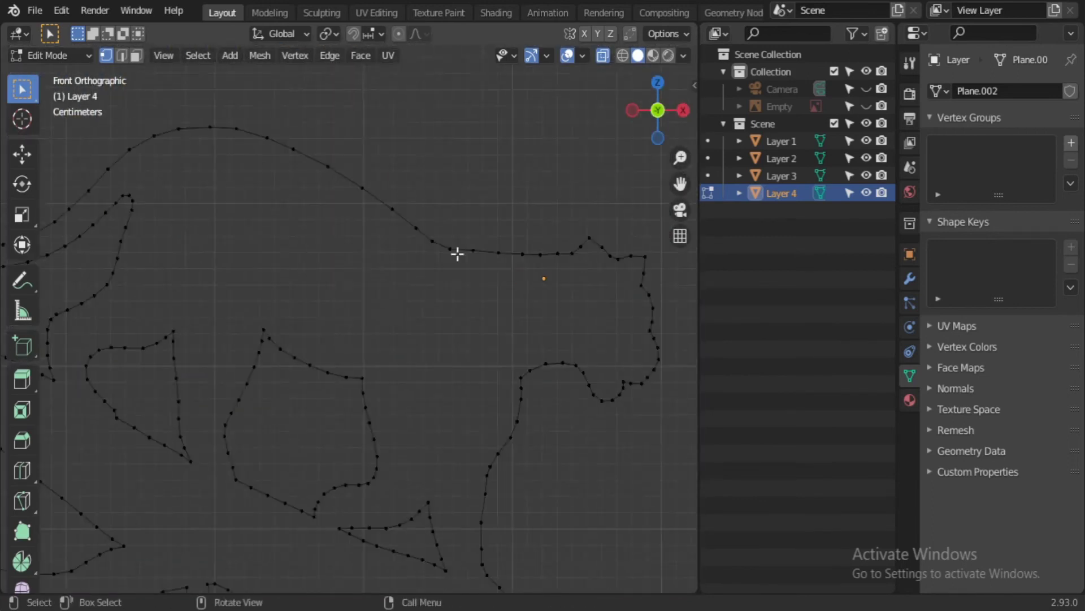
scroll(455, 252, "up", 2)
scroll(433, 445, "down", 3)
left_click_drag(228, 225, 383, 337)
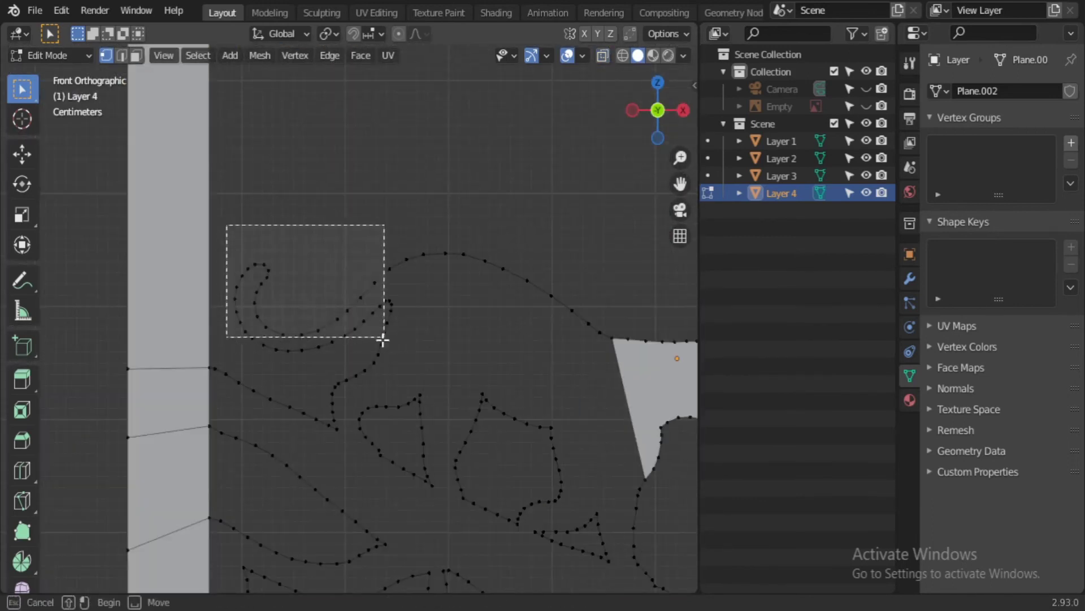
scroll(400, 372, "up", 3)
key("f")
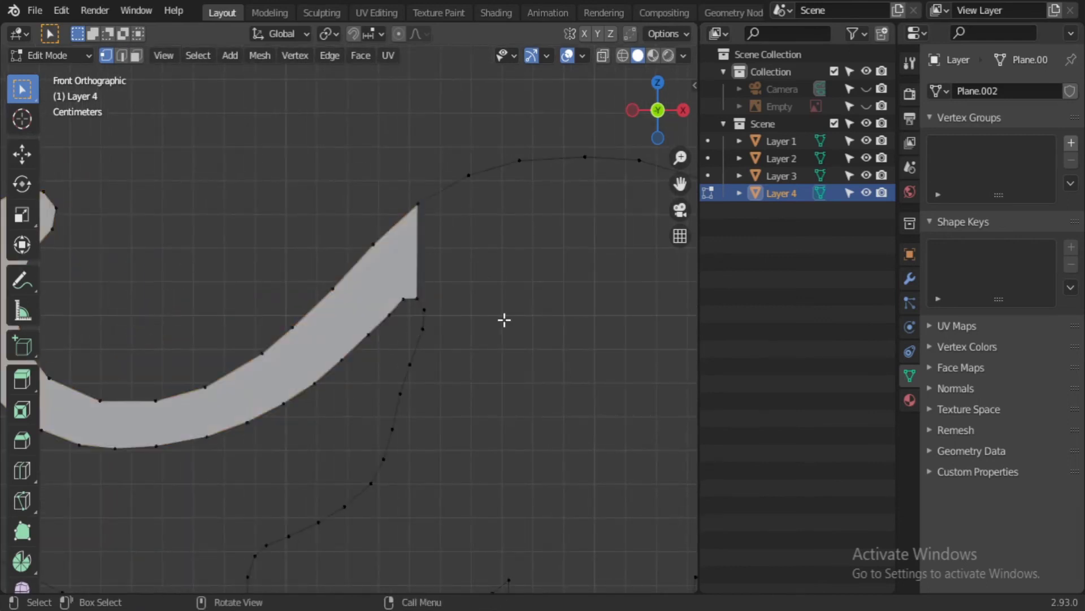
scroll(504, 317, "down", 2)
key("alt+a")
Step: Select the leg outline paths and fill them into solid faces
left_click(332, 357, "ctrl")
left_click(283, 456, "ctrl")
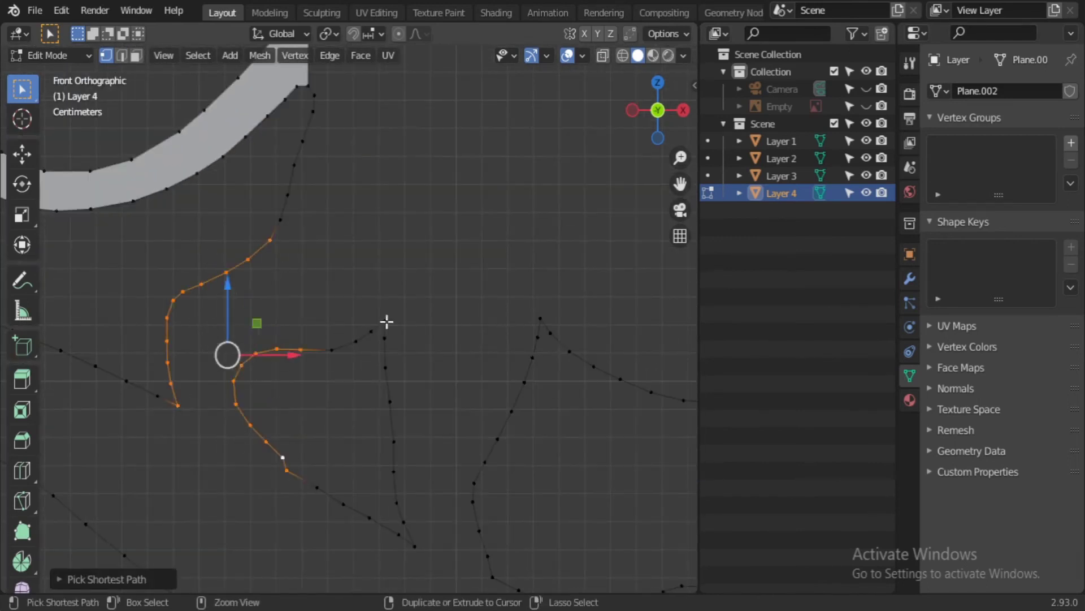
key("alt+a")
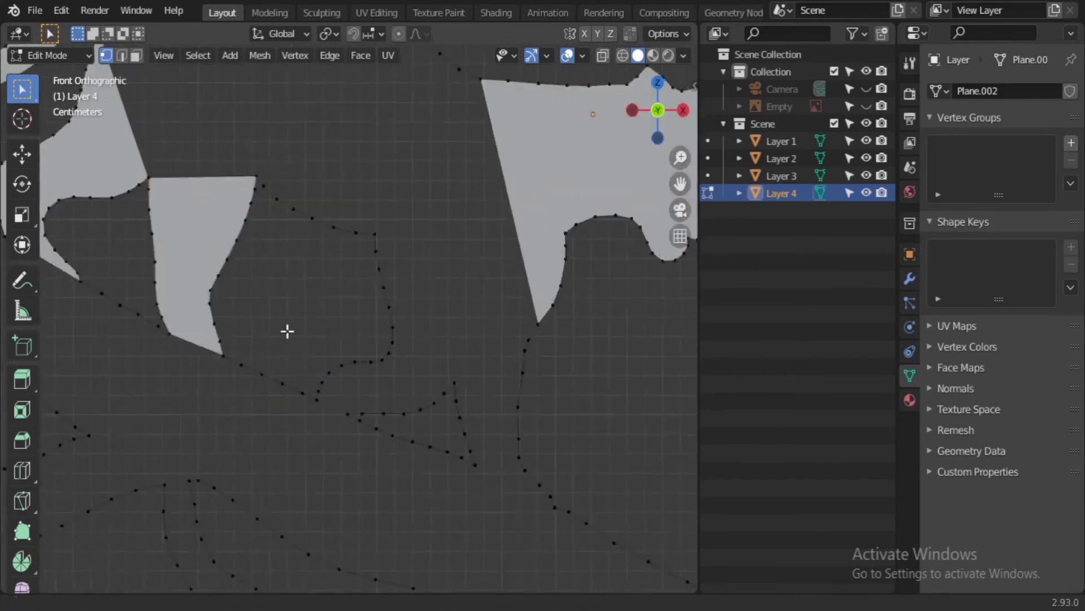
scroll(175, 403, "up", 2)
left_click(444, 357, "ctrl")
scroll(322, 210, "down", 1)
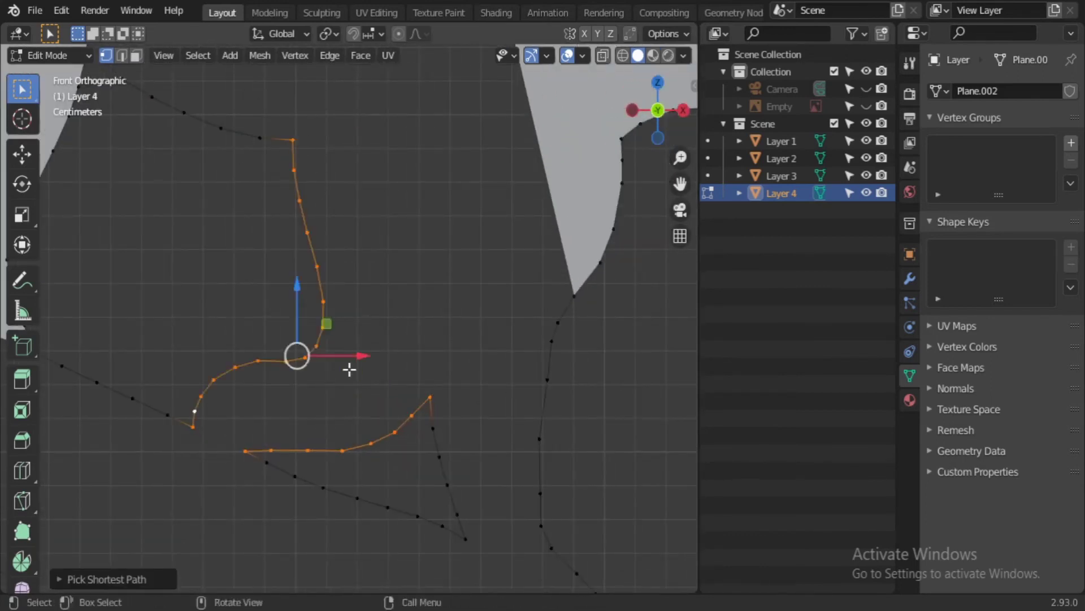
middle_click_drag(350, 369, 359, 254, "shift")
left_click(266, 380)
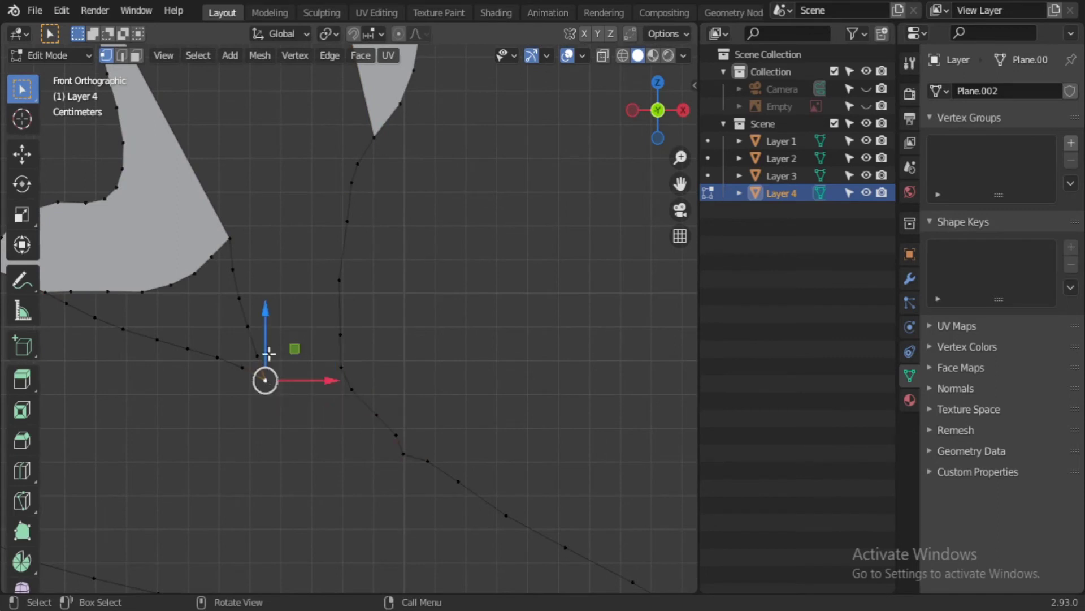
key("f")
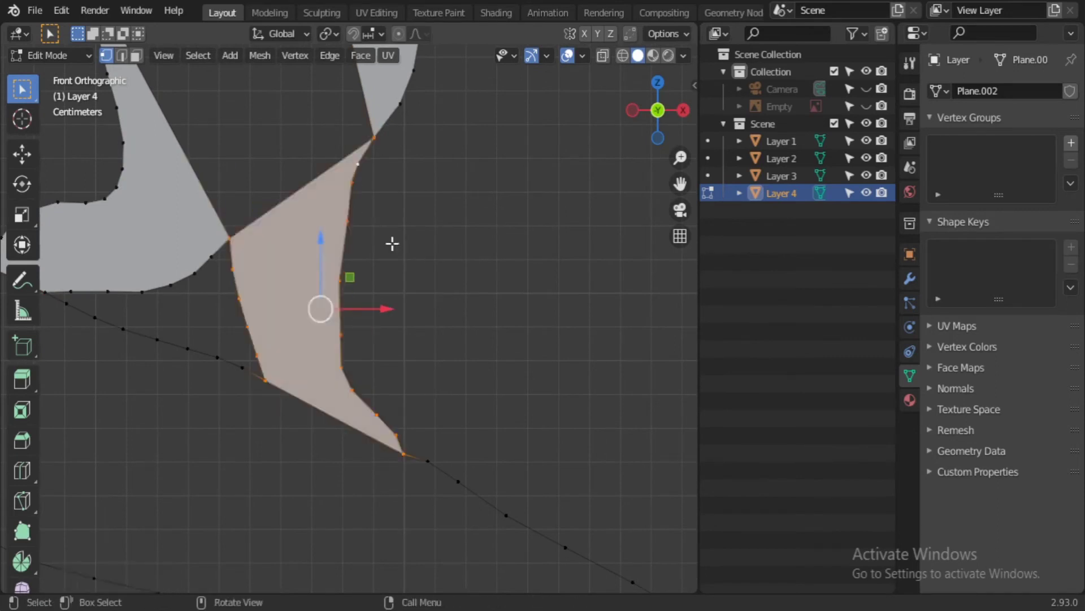
mouse_move(386, 430)
middle_mouse_down("shift")
mouse_move(298, 337)
mouse_move(531, 489)
middle_mouse_up("shift")
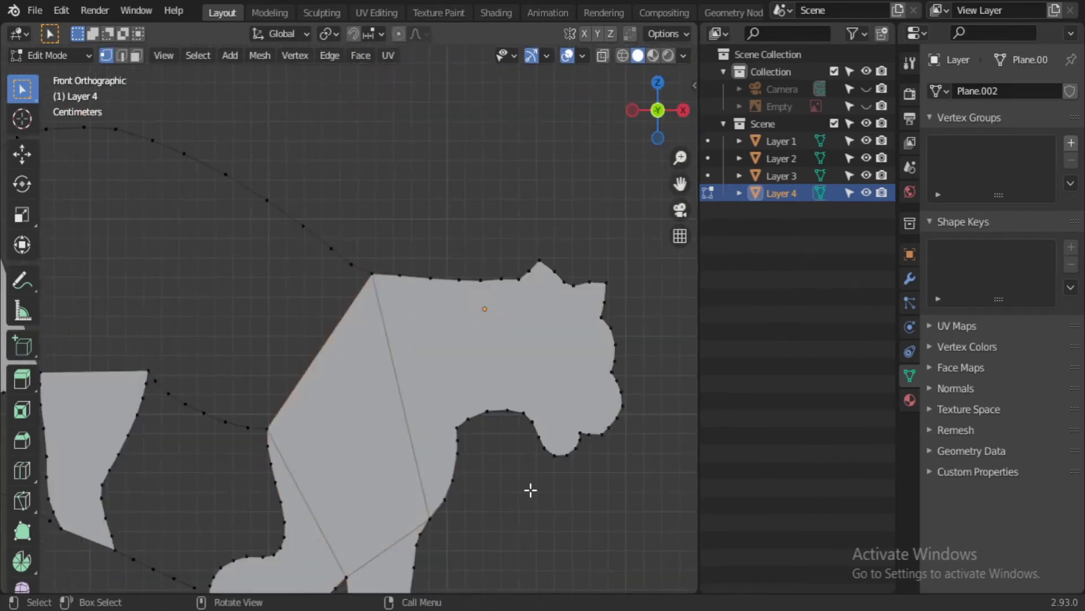
Step: Select the loop path around the dark hole, then clear it and move across the outlines
left_click(275, 266, "ctrl")
left_click(387, 337, "ctrl")
scroll(387, 338, "down", 3)
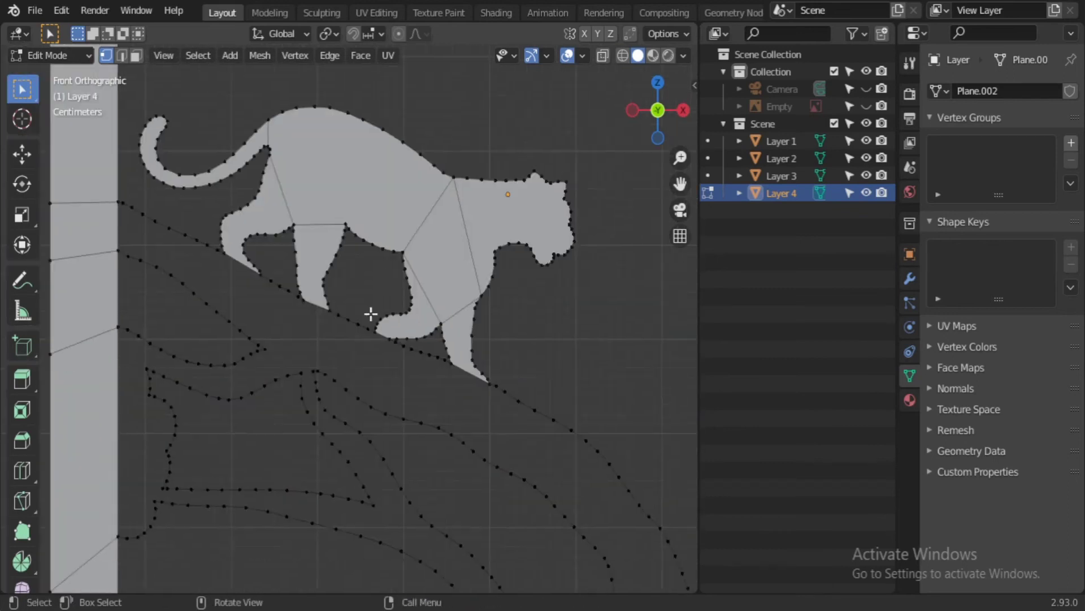
scroll(370, 310, "up", 6)
scroll(337, 351, "up", 2)
scroll(358, 315, "down", 5)
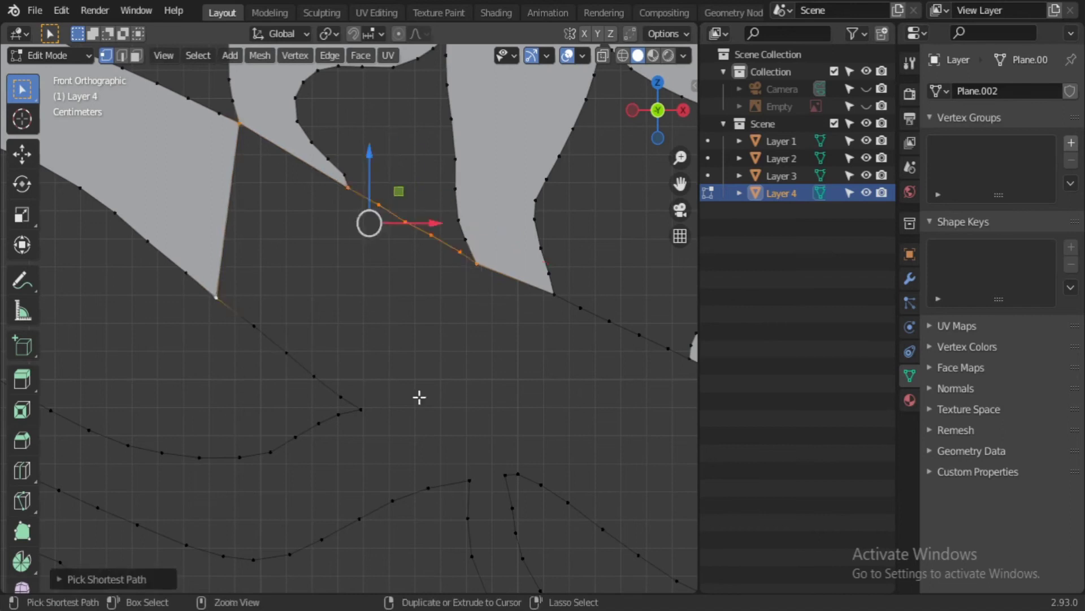
left_click(419, 396)
middle_click_drag(481, 335, 322, 229, "shift")
mouse_move(327, 360)
middle_mouse_down("shift")
mouse_move(513, 444)
mouse_move(218, 298)
mouse_move(357, 252)
mouse_move(360, 321)
mouse_move(377, 290)
middle_mouse_up("shift")
scroll(301, 234, "up", 2)
scroll(346, 342, "down", 1)
scroll(385, 310, "down", 3)
Step: Fill the selected branch edge paths with faces
left_click(516, 370, "ctrl")
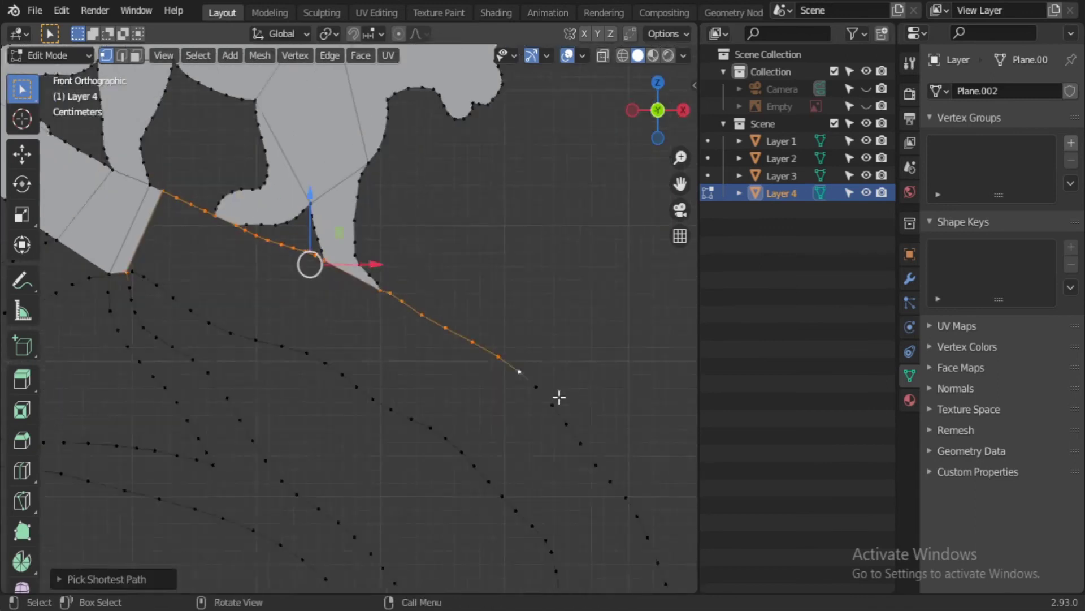
scroll(274, 294, "up", 2)
scroll(274, 294, "up", 3)
scroll(484, 487, "down", 2)
middle_click_drag(485, 486, 366, 298, "shift")
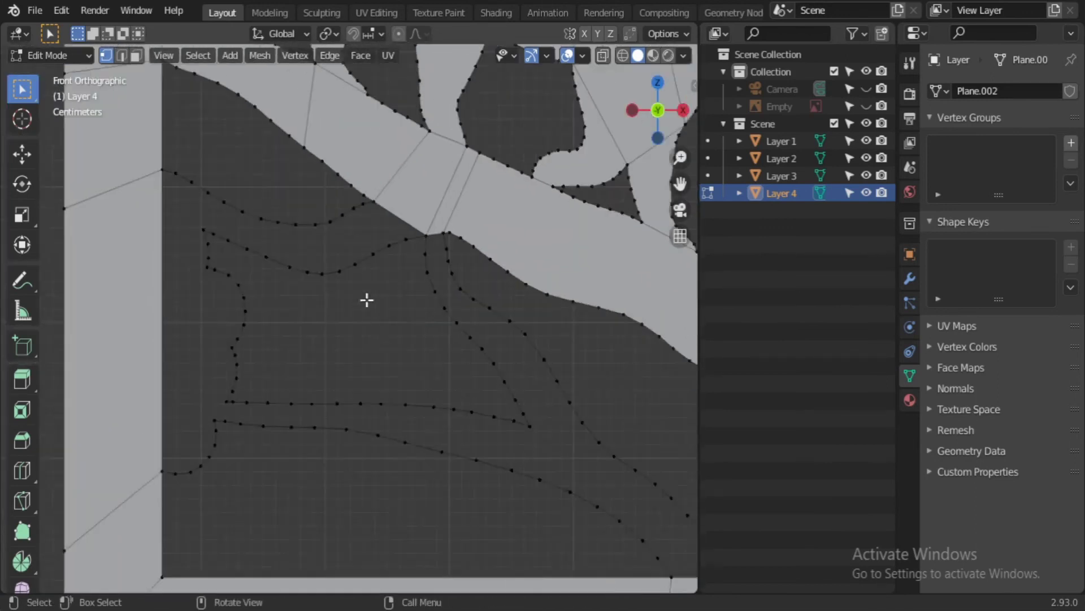
scroll(366, 298, "up", 2)
left_click(221, 111)
key("f")
Step: Fill the gap between the branch edge loops and the bottom border path
middle_click_drag(436, 380, 203, 269, "shift")
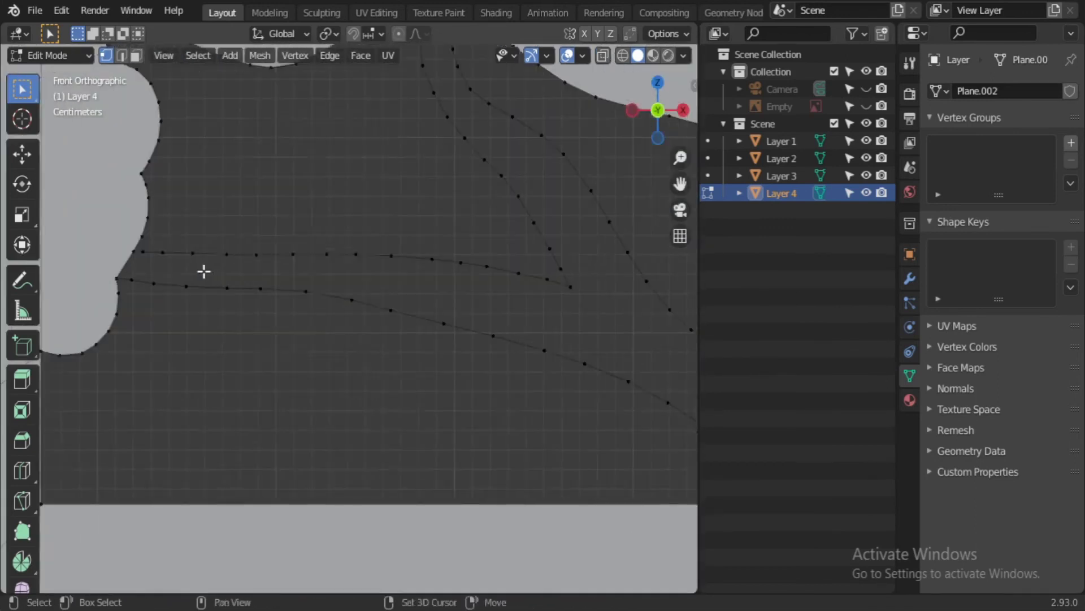
left_click(400, 396, "ctrl")
key("f")
scroll(501, 444, "up", 2)
left_click(472, 492, "ctrl")
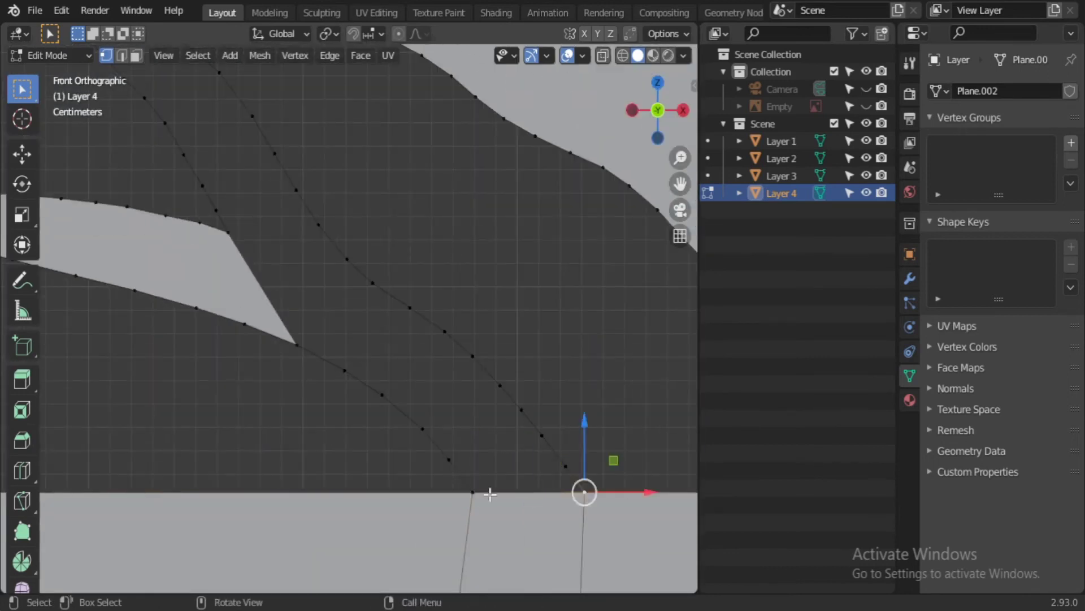
key("f")
Step: Return to Object Mode to view the filled Layer 4 cutout
middle_click_drag(304, 353, 446, 539, "shift")
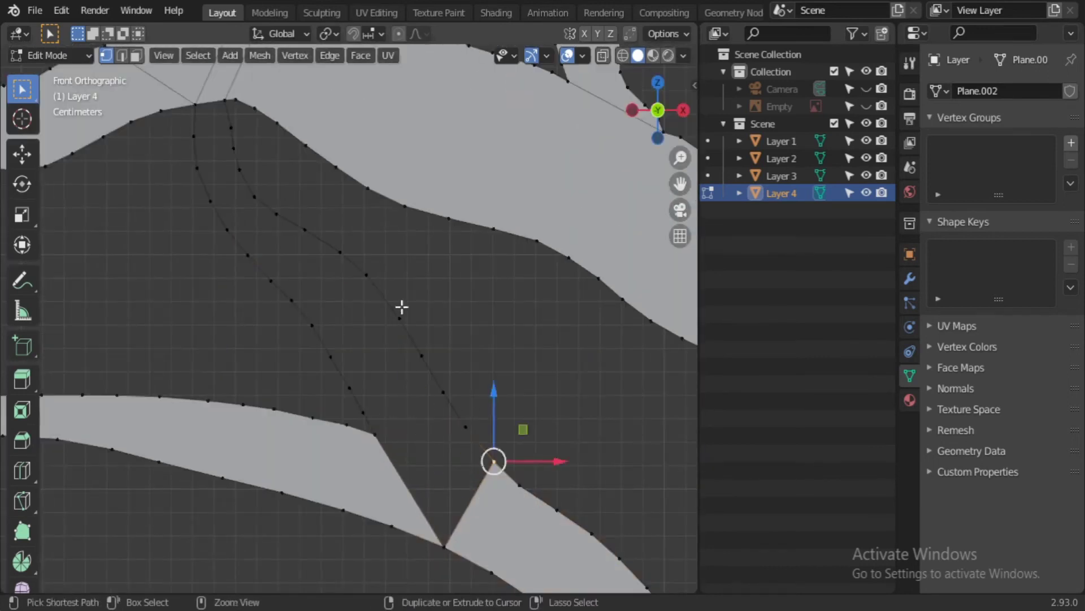
scroll(429, 504, "down", 5)
key("Tab")
scroll(364, 334, "down", 3)
Step: Save Leopard.blend and hide the reference image Empty
key("ctrl+s")
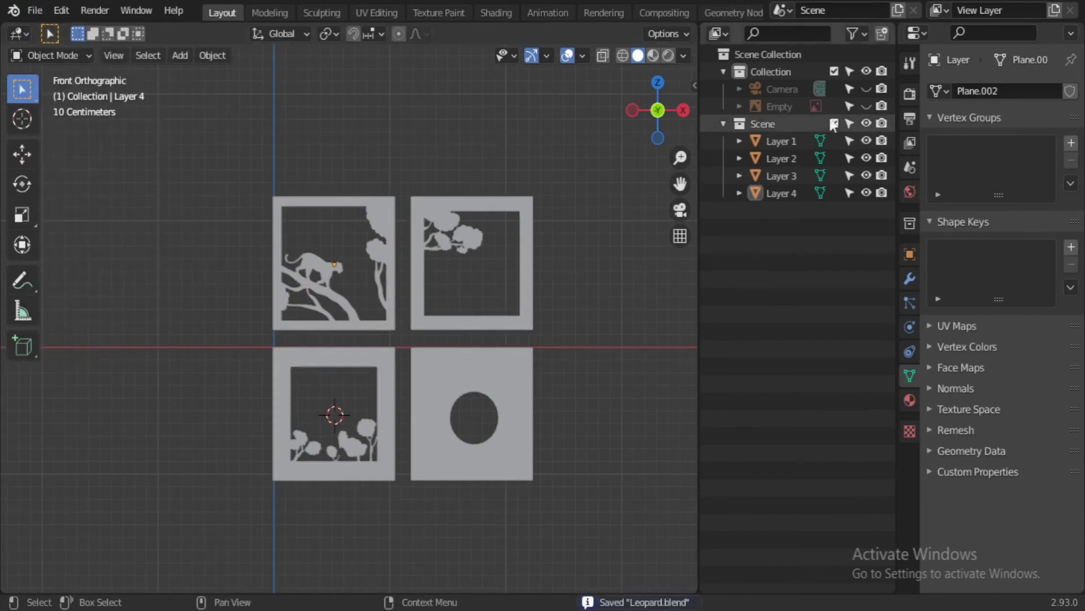
left_click(866, 106)
left_click(866, 107)
scroll(421, 191, "up", 3)
Step: Move Layers 3, 2 and 4 over the Layer 1 panel
left_click(422, 191)
key("g")
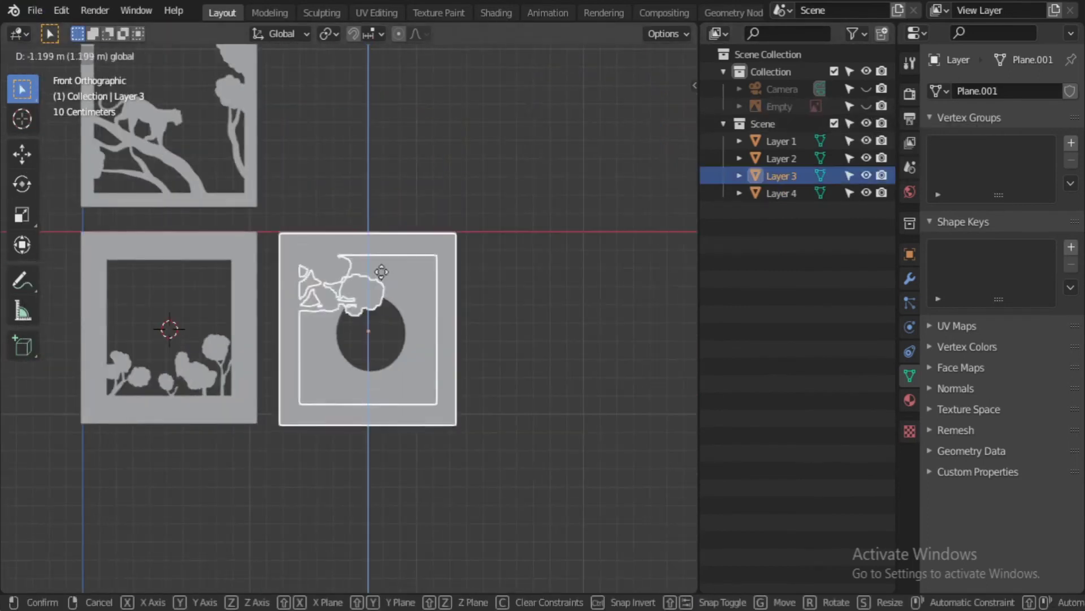
scroll(223, 377, "up", 2)
left_click(224, 378)
key("g")
left_click(564, 378)
left_click(781, 193)
key("g")
left_click(505, 338)
scroll(505, 337, "up", 5)
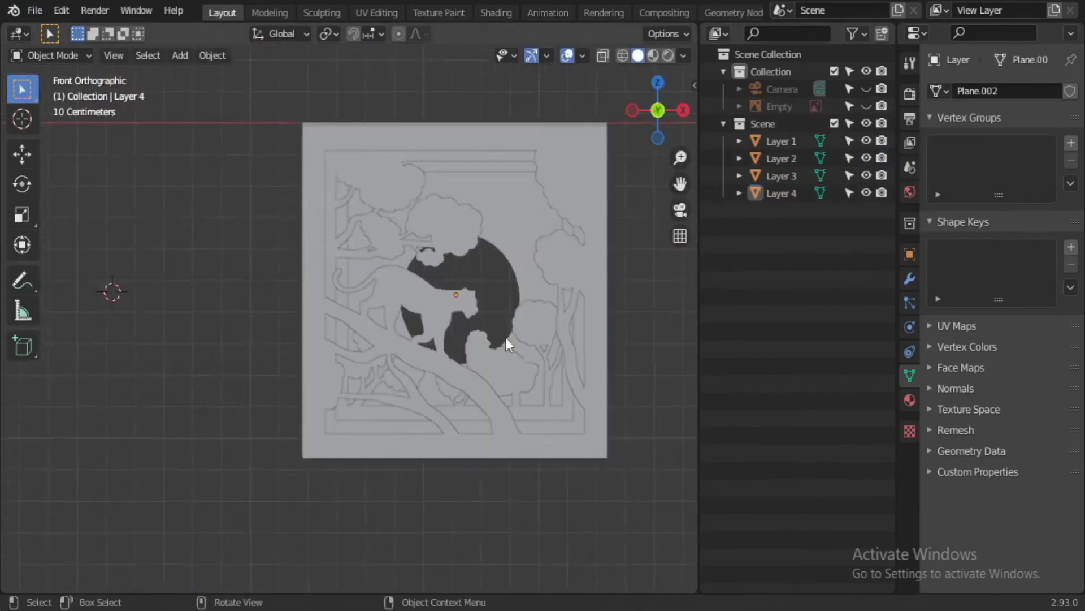
scroll(476, 378, "up", 3)
scroll(436, 333, "up", 2)
Step: Align Layers 2, 3 and 4 with Layer 1 by moving each along Z
left_click(623, 213)
left_click(480, 418)
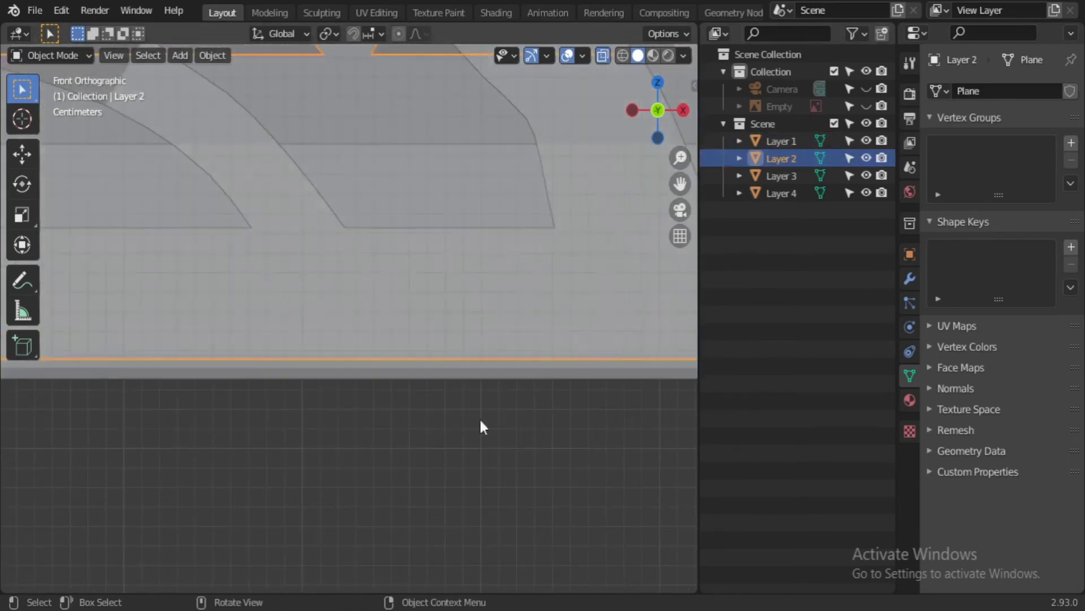
scroll(444, 343, "up", 3)
left_click(446, 349)
key("g")
key("z")
left_click(463, 395)
key("g")
key("z")
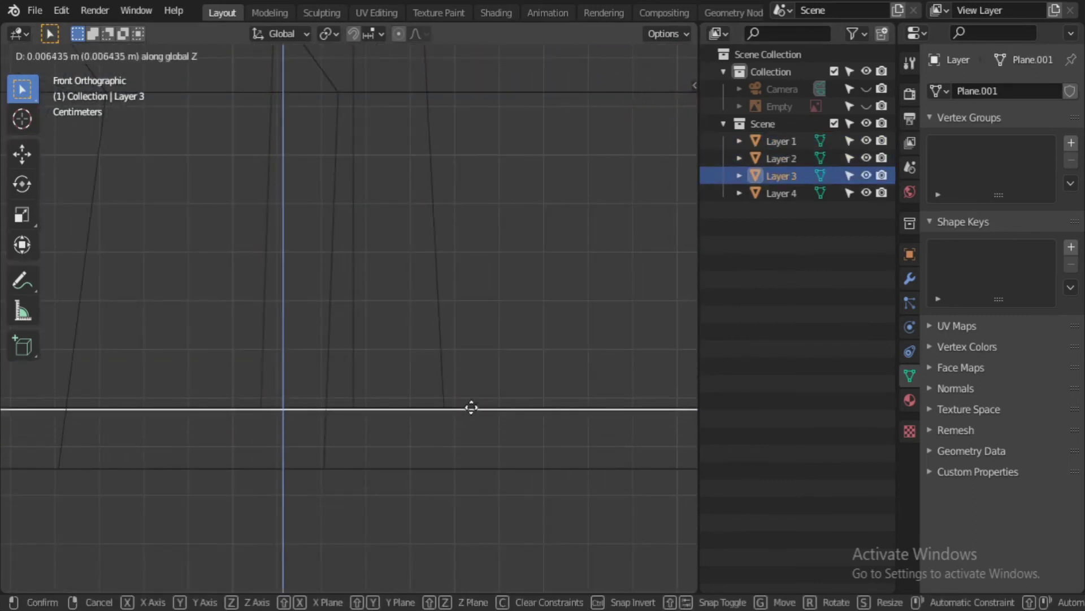
left_click(452, 415)
key("g")
key("z")
scroll(477, 442, "down", 3)
scroll(619, 375, "up", 1)
Step: In the Right view, extrude Layer 1 to give it thickness
key("shift+z")
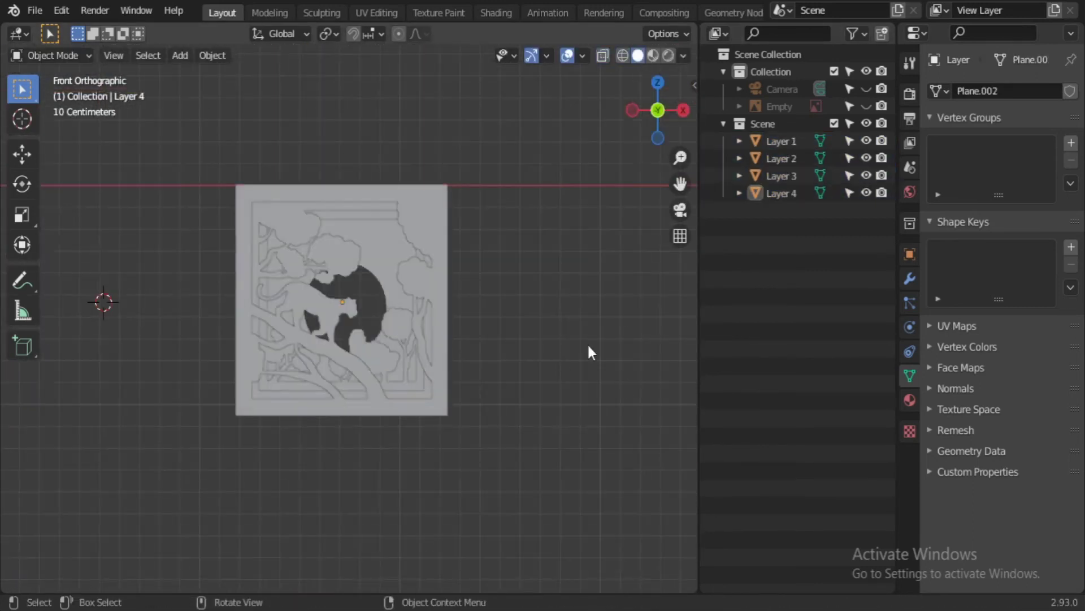
middle_click_drag(588, 343, 461, 273)
left_click(460, 272)
key("KP_3")
key("Tab")
scroll(441, 320, "up", 3)
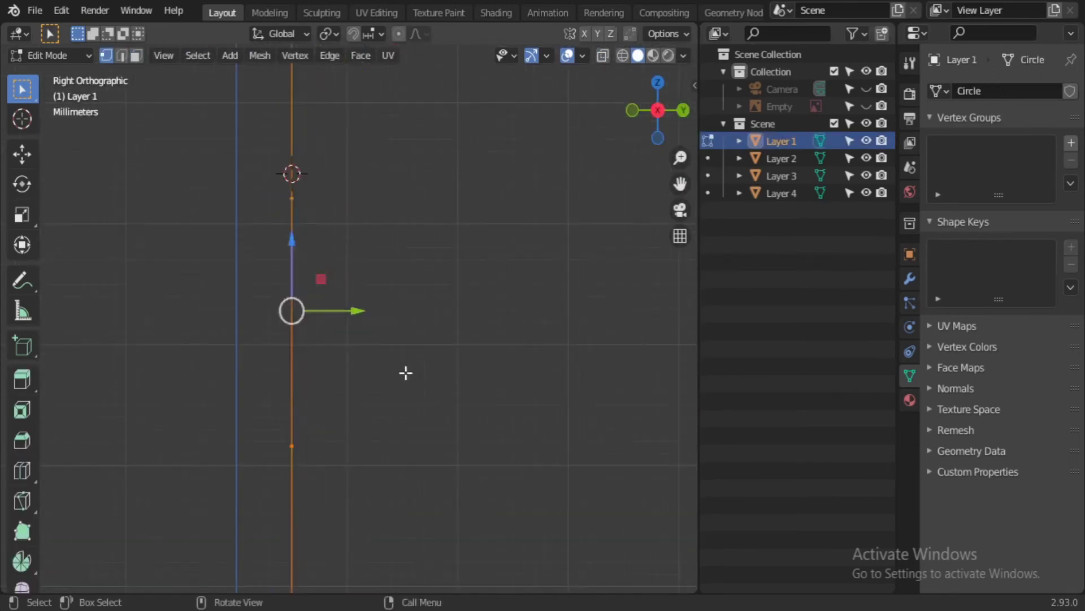
key("e")
left_click(447, 364)
key("g")
left_click(223, 371)
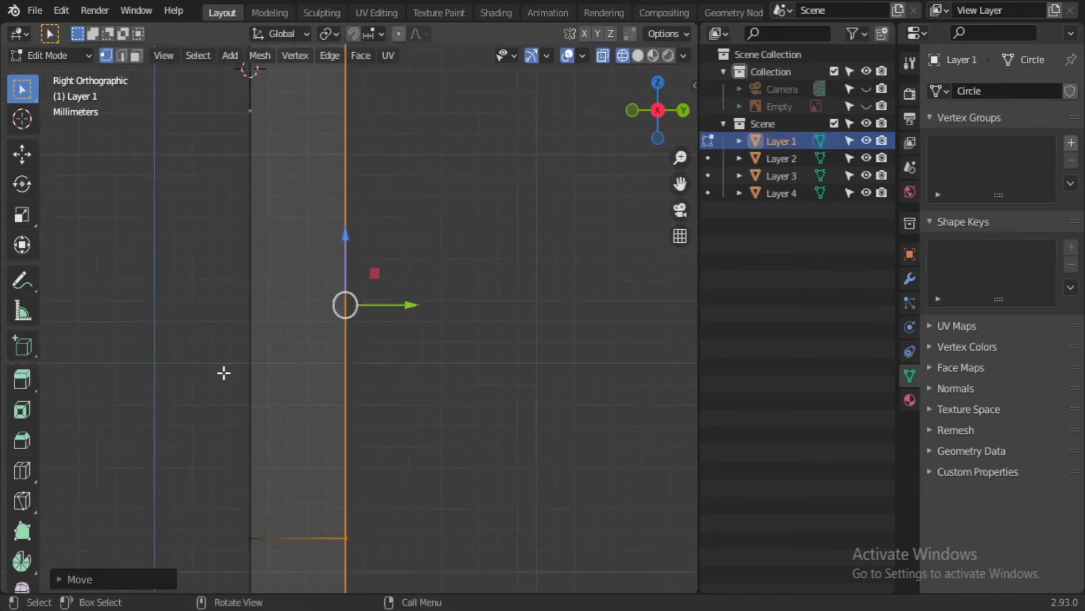
key("Tab")
scroll(347, 264, "down", 2)
Step: Slide Layer 2 back in depth and extrude it for thickness
left_click(311, 255)
left_click(362, 313)
left_click_drag(362, 314, 182, 358)
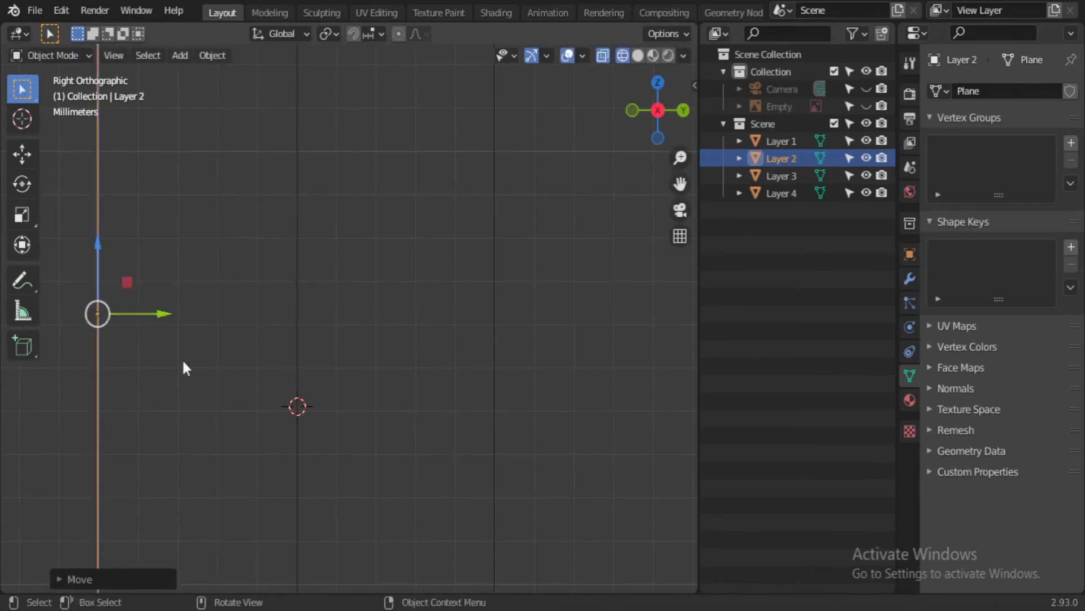
key("Tab")
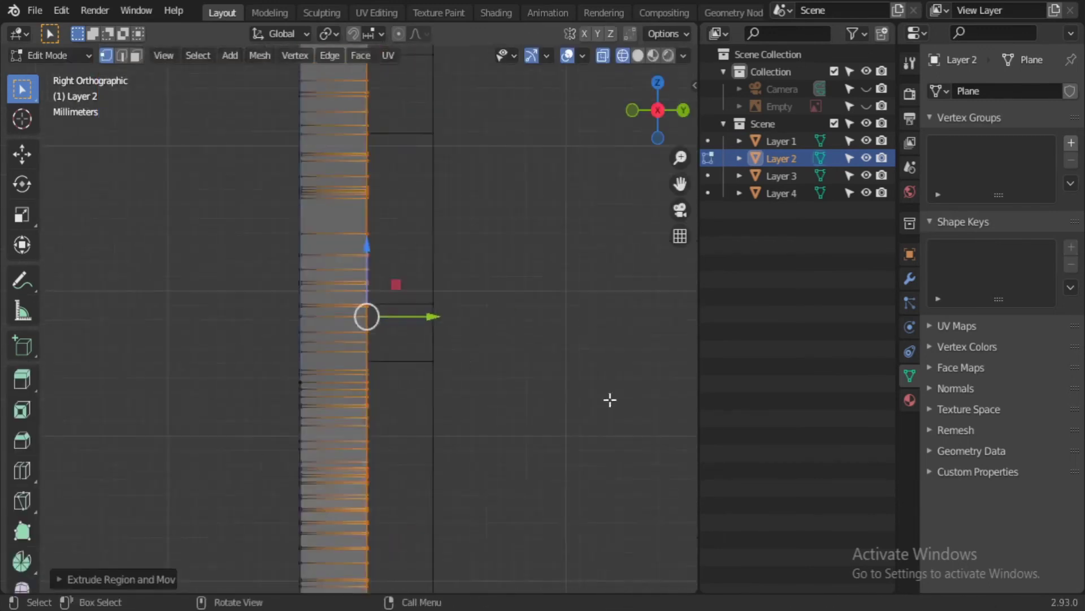
scroll(381, 325, "up", 3)
key("g")
left_click(291, 385)
key("Tab")
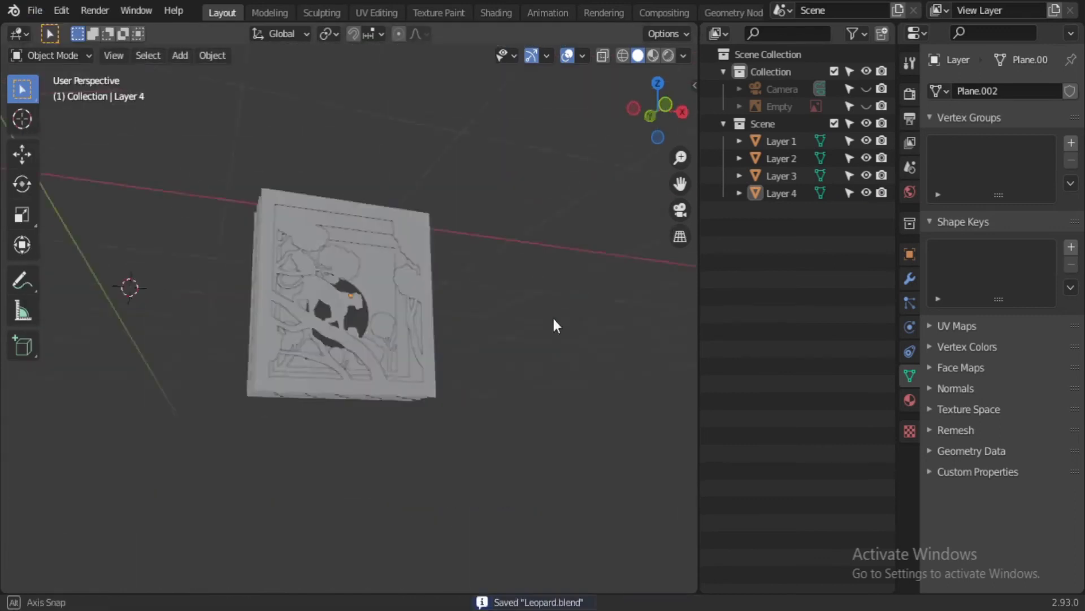
left_click(35, 10)
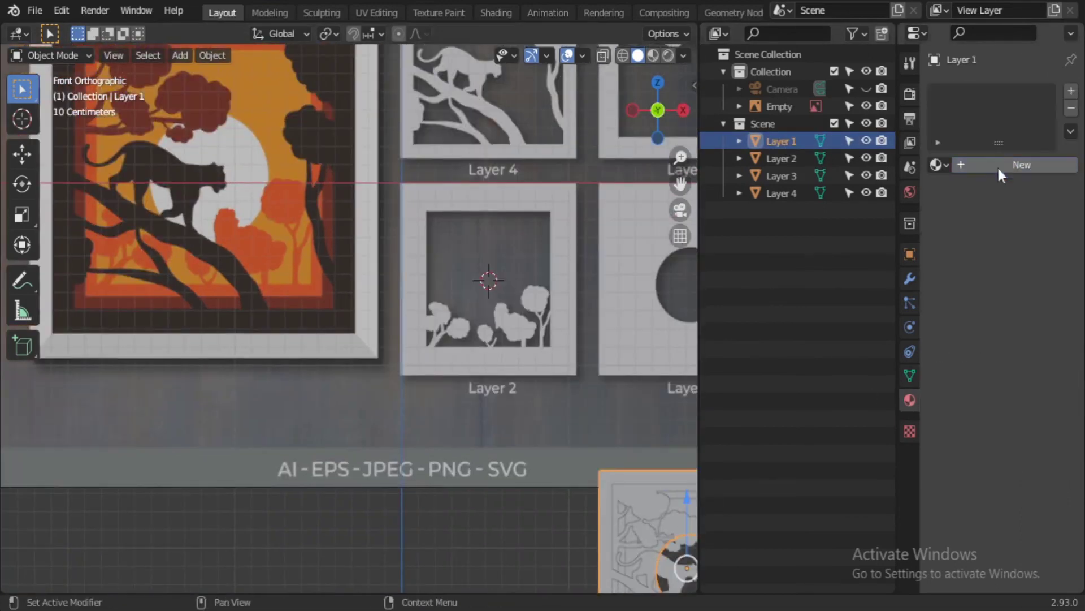
Step: Give Layer 1 a new material named 'Layer 1' with an orange base colour sampled from the reference
left_click(981, 164)
double_click(979, 164)
type("Layer 1")
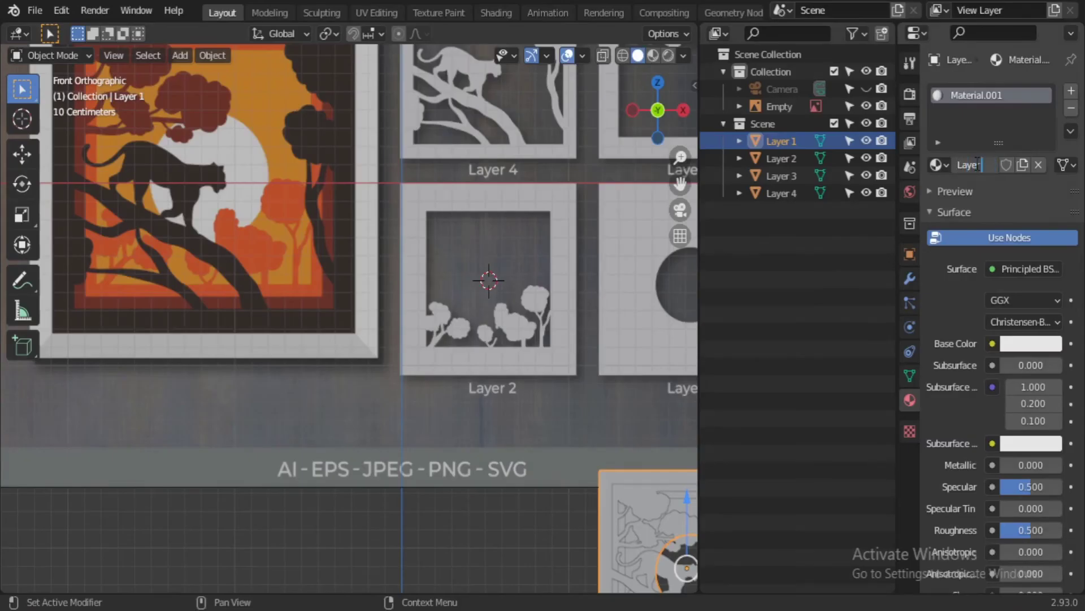
key("Return")
left_click(1031, 343)
left_click(272, 102)
Step: Give Layer 3 a new material named 'Layer 3' with an orange base colour
left_click(782, 159)
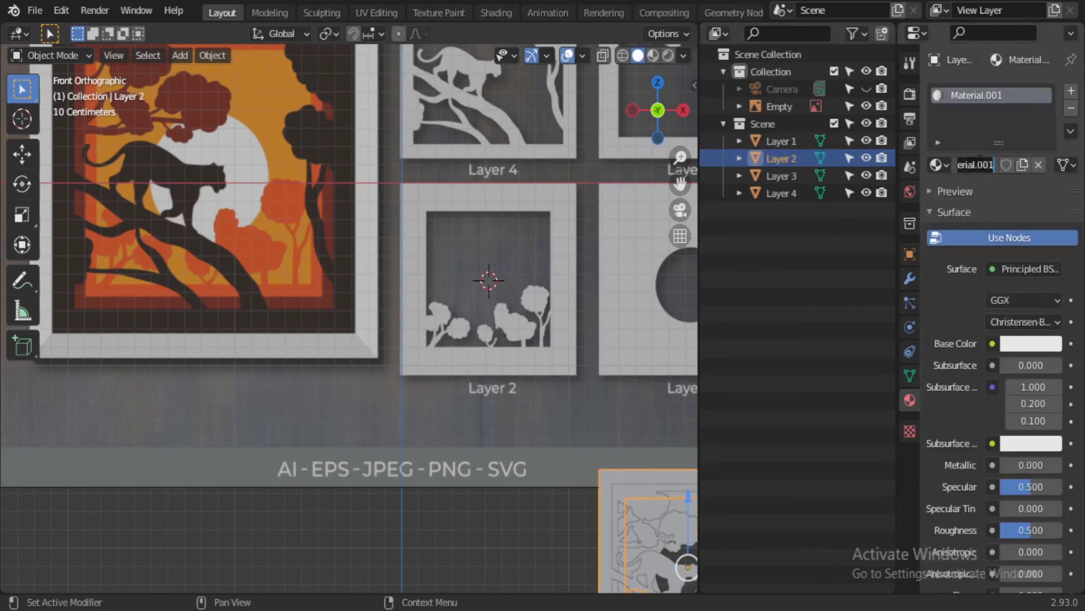
left_click(785, 175)
left_click(982, 164)
type("Lay")
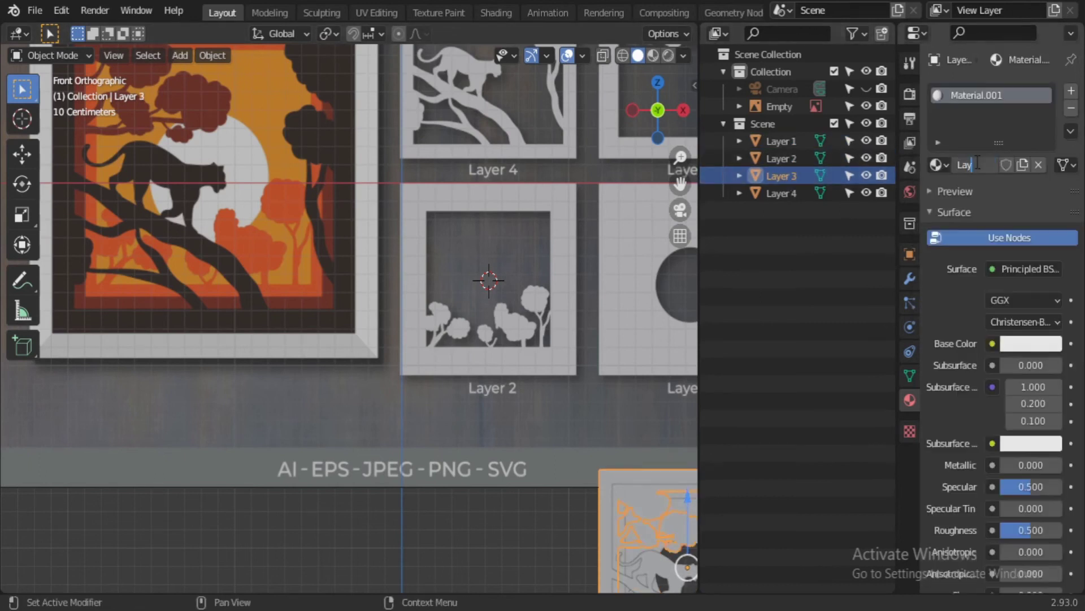
double_click(979, 164)
type("Layer 3")
left_click(1031, 343)
left_click(271, 102)
Step: Give Layer 4 a material named 'Layer 4' in dark brown, then hide the reference image
left_click(782, 192)
left_click(1029, 165)
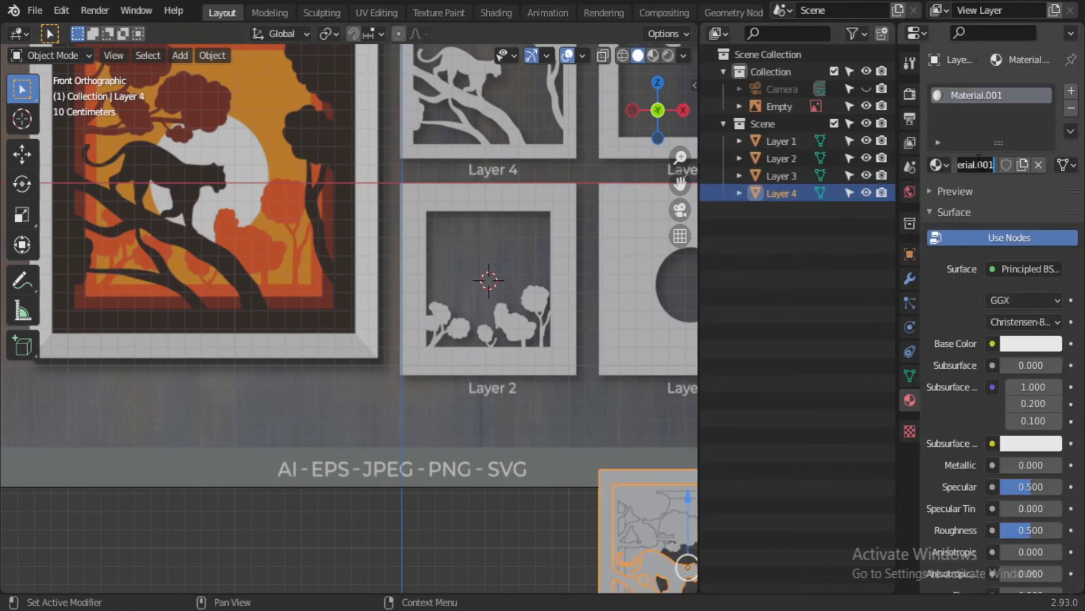
double_click(979, 164)
type("Layer 4")
key("Return")
left_click(1043, 346)
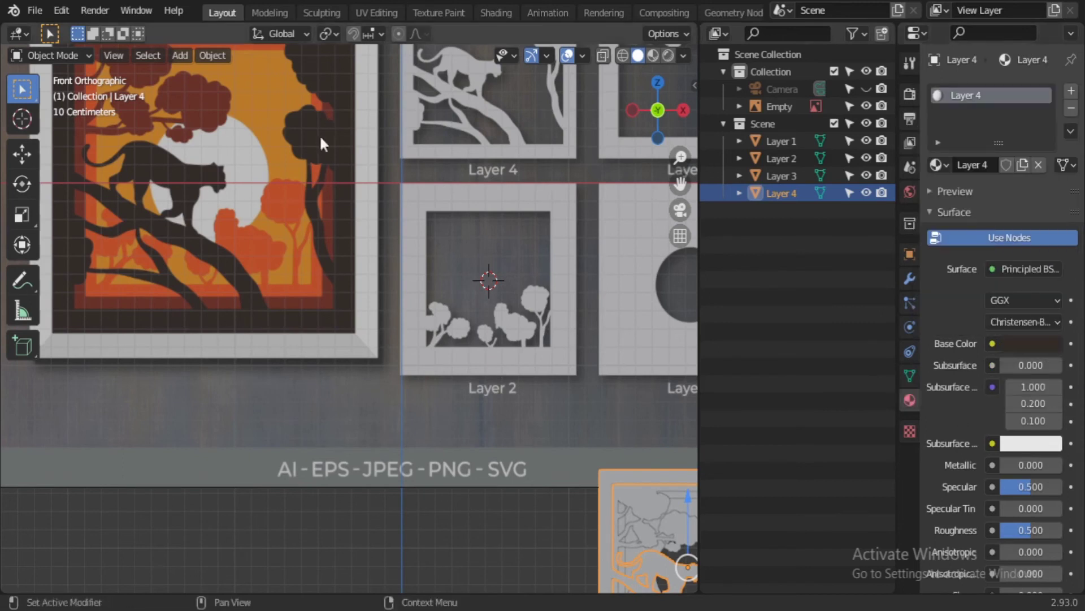
left_click(315, 138)
left_click(866, 106)
left_click(460, 447)
scroll(391, 372, "up", 2)
Step: Select all four layers and snap them to the world origin
key("a")
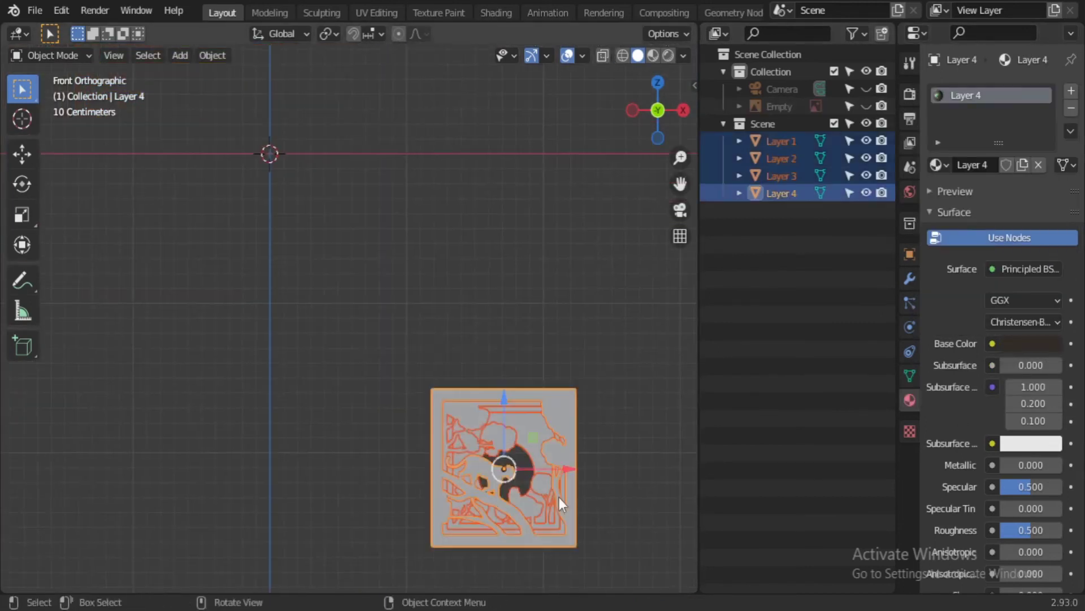
key("shift+s")
left_click(557, 385)
mouse_move(550, 372)
middle_mouse_down()
mouse_move(475, 474)
mouse_move(433, 441)
middle_mouse_up()
scroll(433, 441, "up", 3)
scroll(356, 388, "up", 2)
Step: Spread Layers 2, 3 and 4 apart in depth
mouse_move(356, 388)
left_mouse_down()
mouse_move(389, 389)
mouse_move(224, 389)
left_mouse_up()
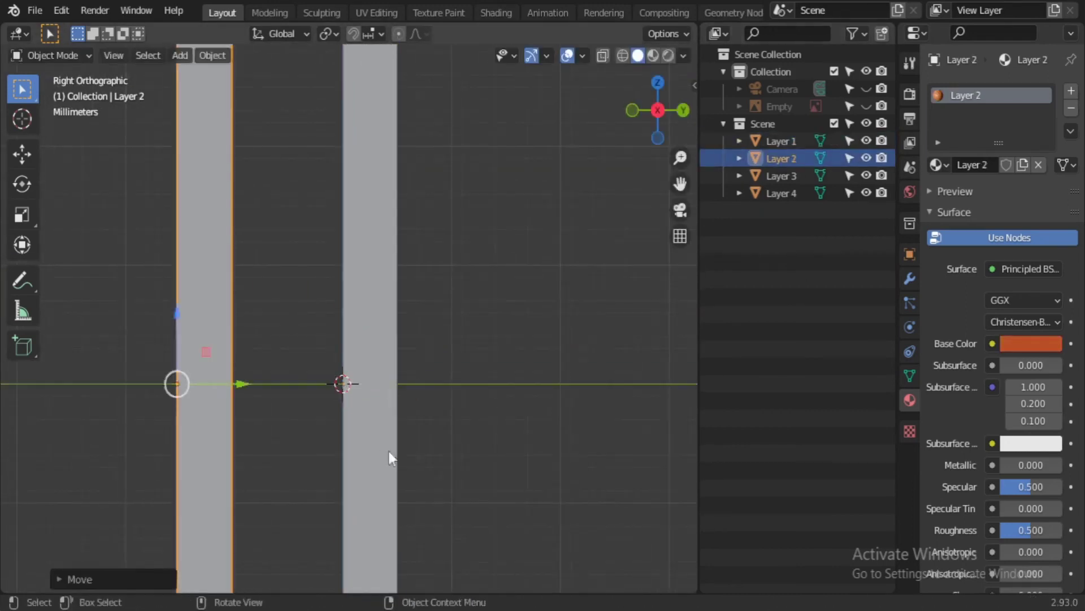
middle_click_drag(388, 456, 553, 472, "shift")
left_click(782, 140)
left_click(781, 176)
mouse_move(571, 400)
left_mouse_down()
mouse_move(175, 419)
mouse_move(246, 422)
left_mouse_up()
left_click(628, 450)
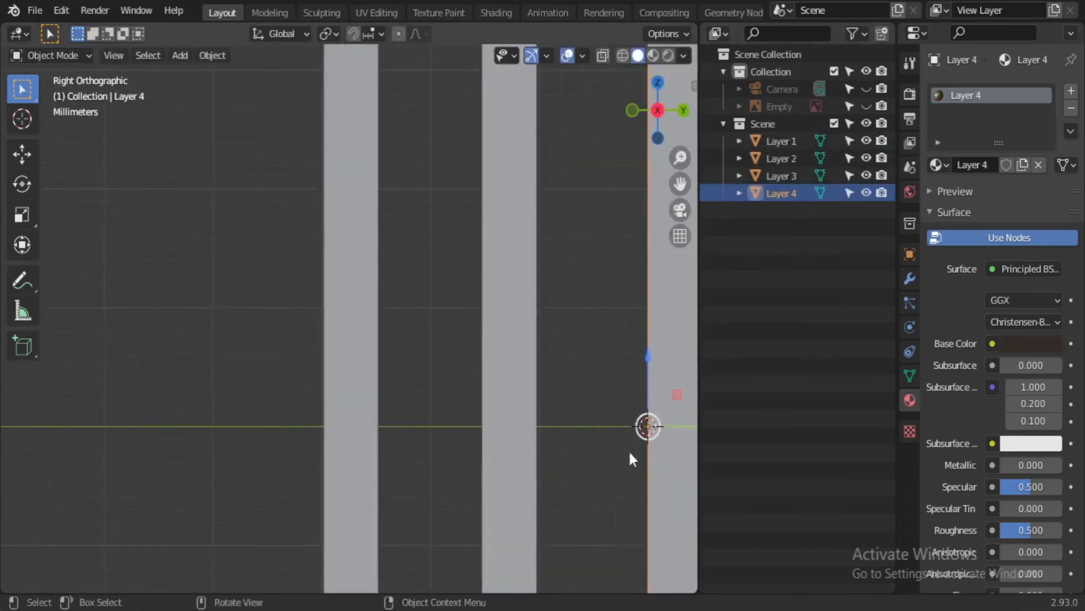
left_click_drag(629, 449, 157, 392)
Step: Check the layer spacing from the side, adjust their positions and deselect
scroll(226, 473, "down", 3)
mouse_move(226, 473)
middle_mouse_down()
mouse_move(246, 491)
mouse_move(351, 400)
mouse_move(305, 395)
middle_mouse_up()
left_click_drag(305, 394, 243, 367)
key("g")
left_click(307, 399)
scroll(339, 413, "up", 2)
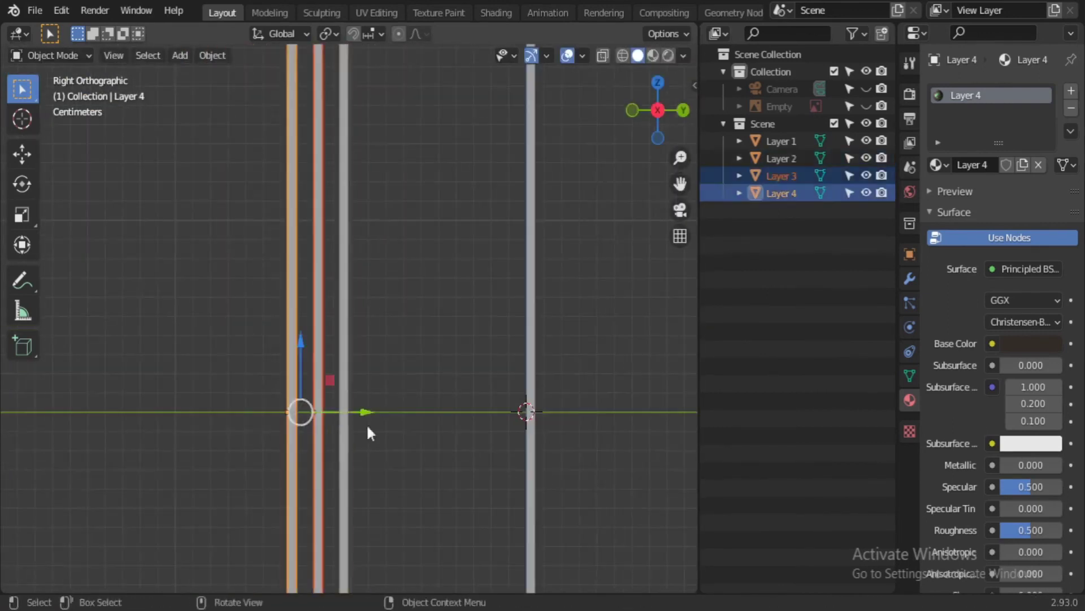
mouse_move(368, 430)
middle_mouse_down("shift")
mouse_move(384, 494)
mouse_move(565, 507)
mouse_move(377, 465)
middle_mouse_up("shift")
left_click(406, 494)
Step: Add a backdrop plane and rotate it 90° on X to stand upright
key("shift+a")
left_click(419, 402)
key("r")
key("x")
key("9")
key("0")
key("Return")
Step: Enlarge the backdrop plane and return to the front view
key("s")
left_click(454, 492)
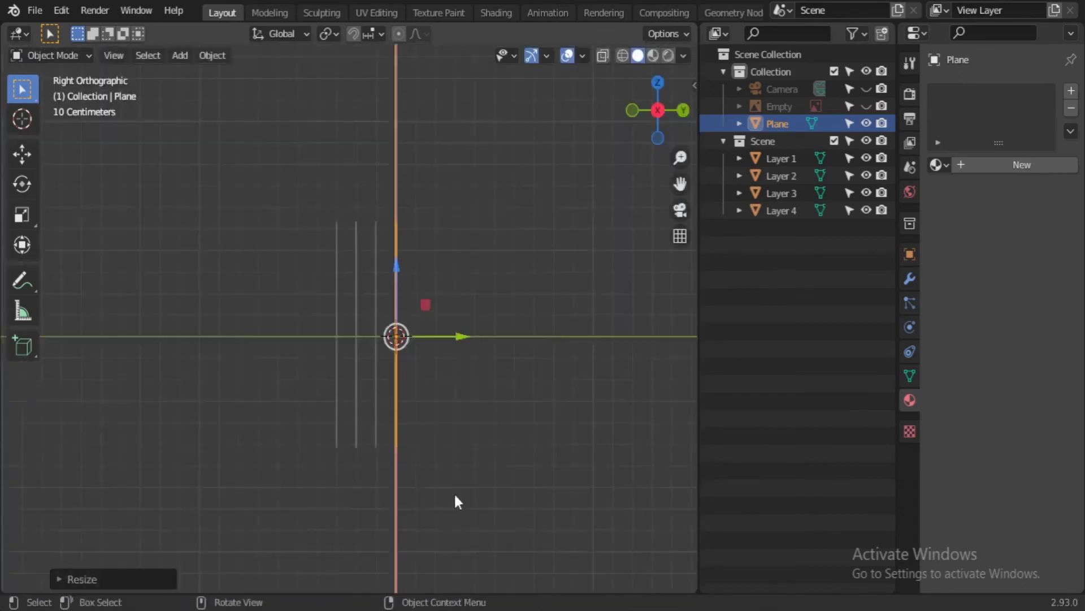
scroll(307, 419, "up", 2)
middle_click_drag(327, 436, 519, 422)
key("KP_1")
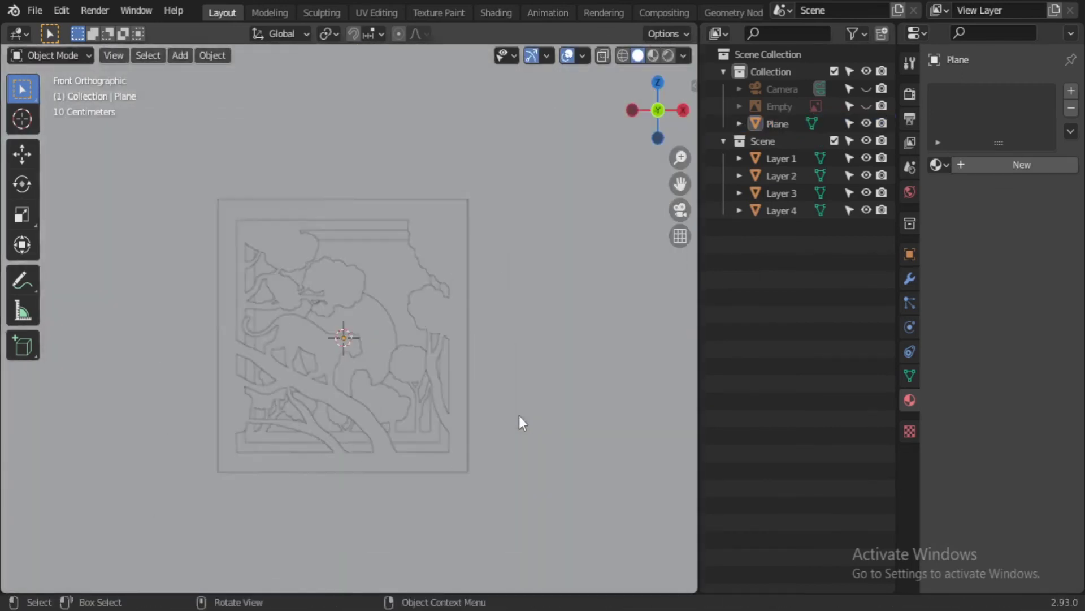
scroll(421, 401, "down", 2)
scroll(430, 352, "down", 1)
Step: Add a cube and scale it to fit around the layers in wireframe view
key("shift+a")
left_click(487, 280)
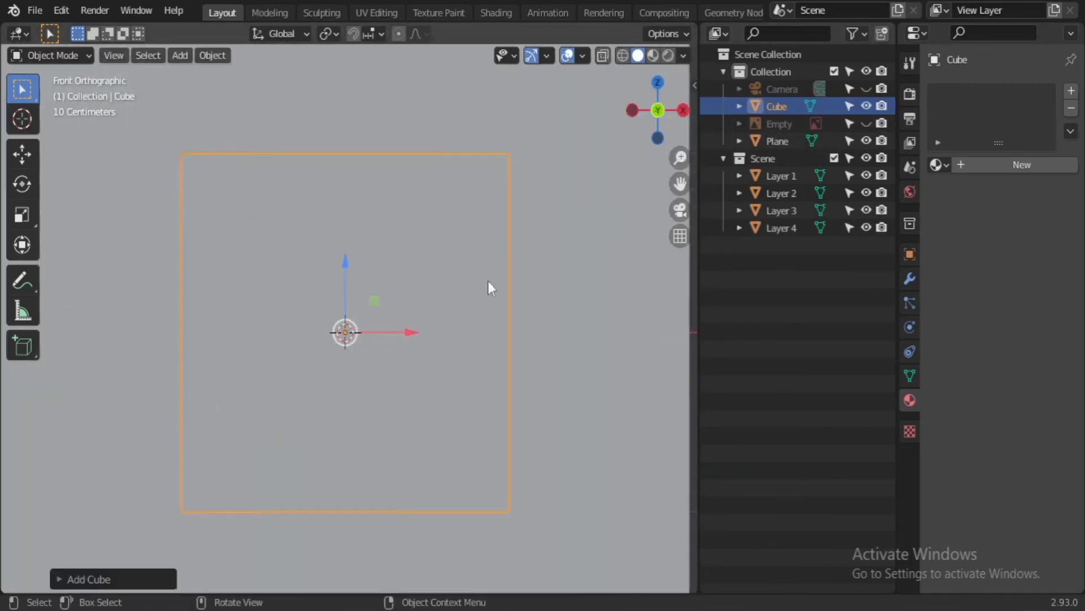
key("s")
key("shift+z")
left_click(633, 383)
scroll(486, 360, "up", 3)
key("s")
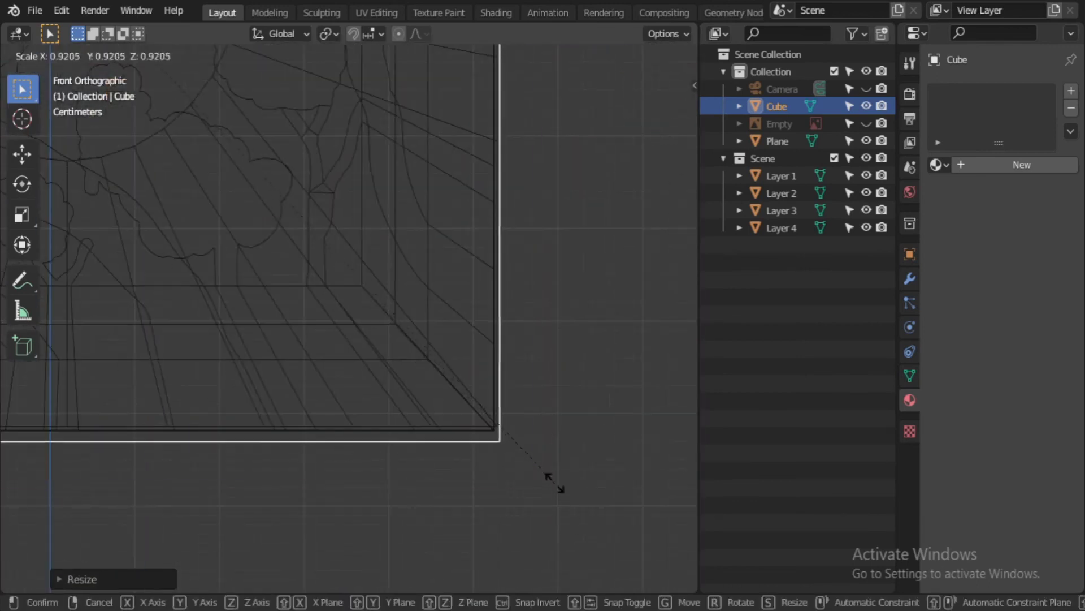
left_click(513, 469)
Step: Align Layers 2, 3 and 4 vertically inside the box with G Z
left_click(345, 463)
key("g")
key("z")
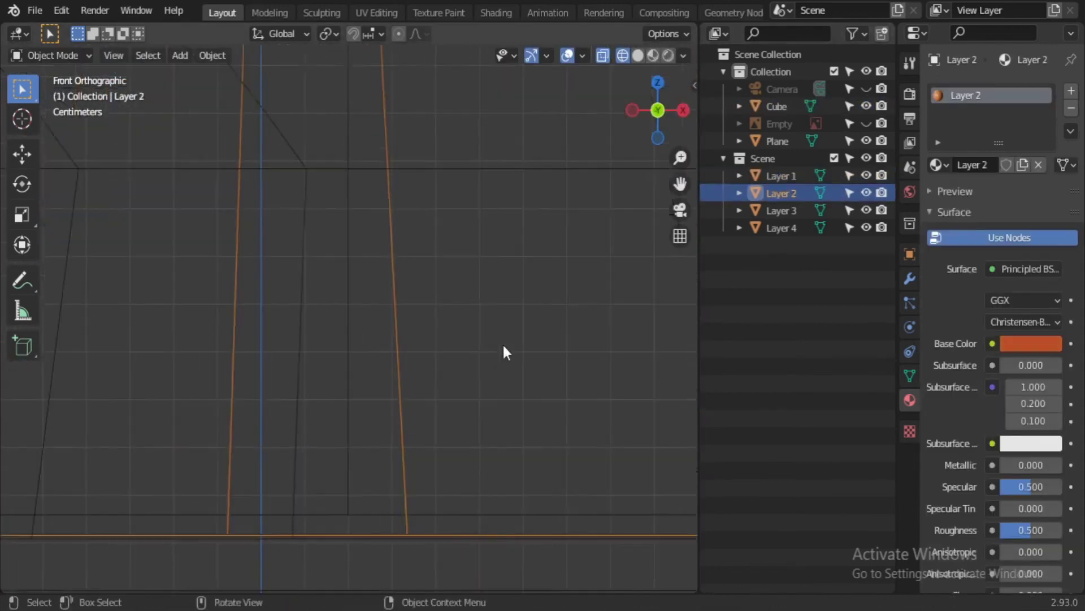
left_click(427, 412)
key("g")
key("z")
left_click(419, 524)
left_click(537, 528)
key("g")
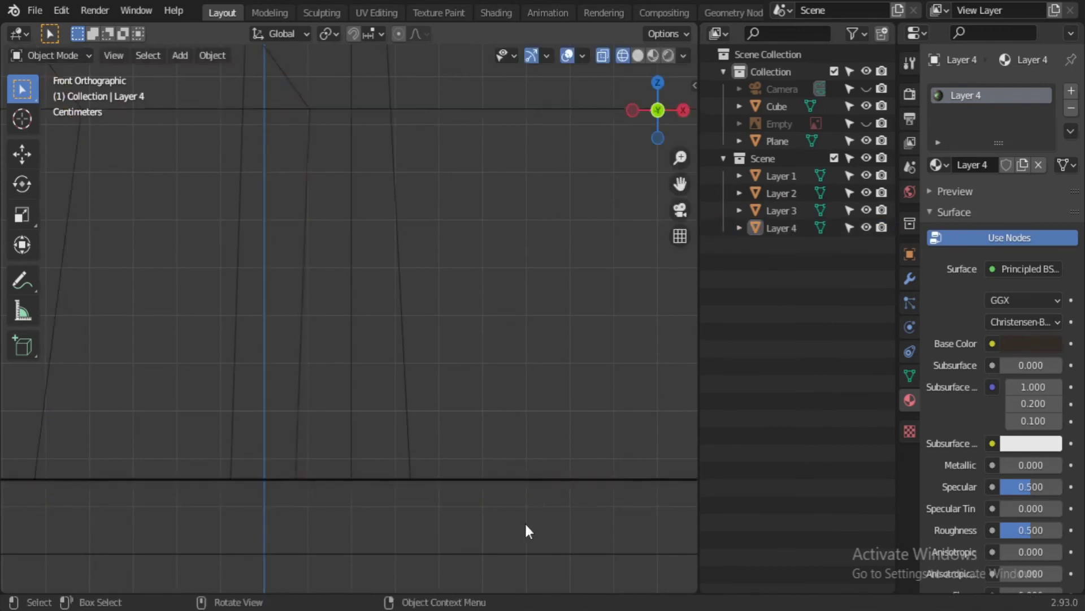
Step: In Edit Mode on the cube, raise its bottom edge
left_click(403, 390)
scroll(498, 425, "down", 2)
scroll(425, 480, "up", 3)
key("Tab")
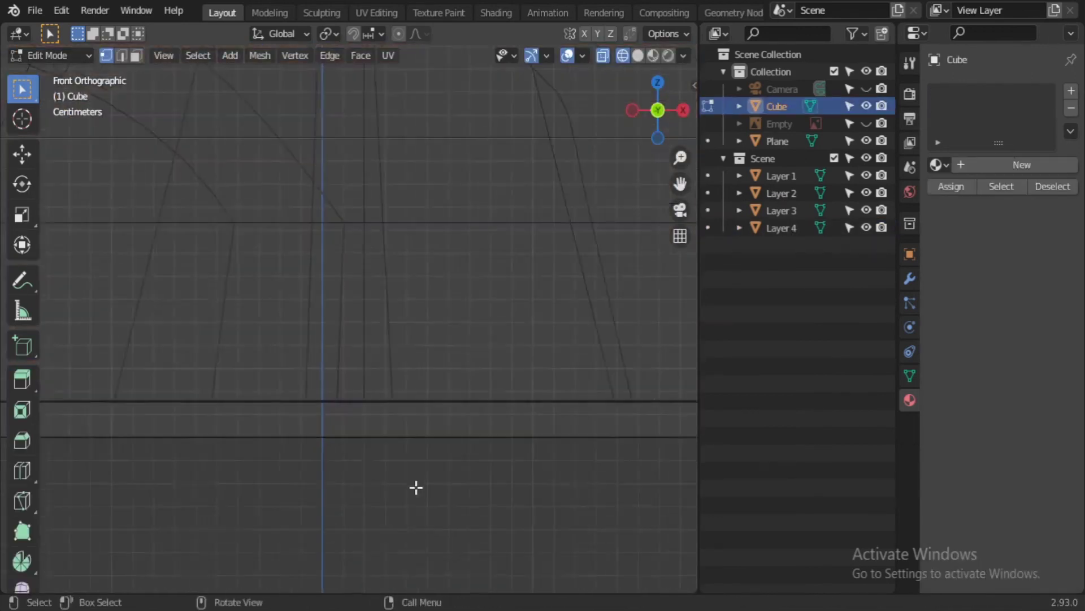
scroll(443, 400, "down", 3)
scroll(298, 385, "up", 3)
key("g")
left_click(432, 192)
Step: Shift another cube edge sideways along X to fit the layers
scroll(397, 388, "up", 4)
left_click(397, 405)
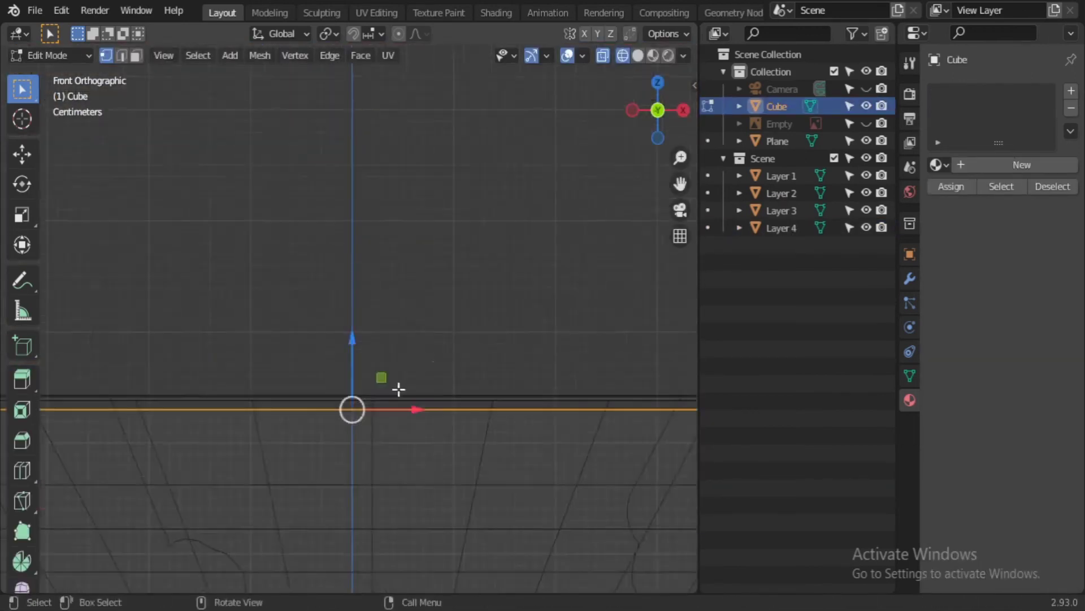
left_click_drag(397, 388, 470, 393)
scroll(443, 274, "down", 3)
scroll(444, 273, "up", 5)
left_click_drag(452, 351, 460, 351)
scroll(405, 328, "down", 4)
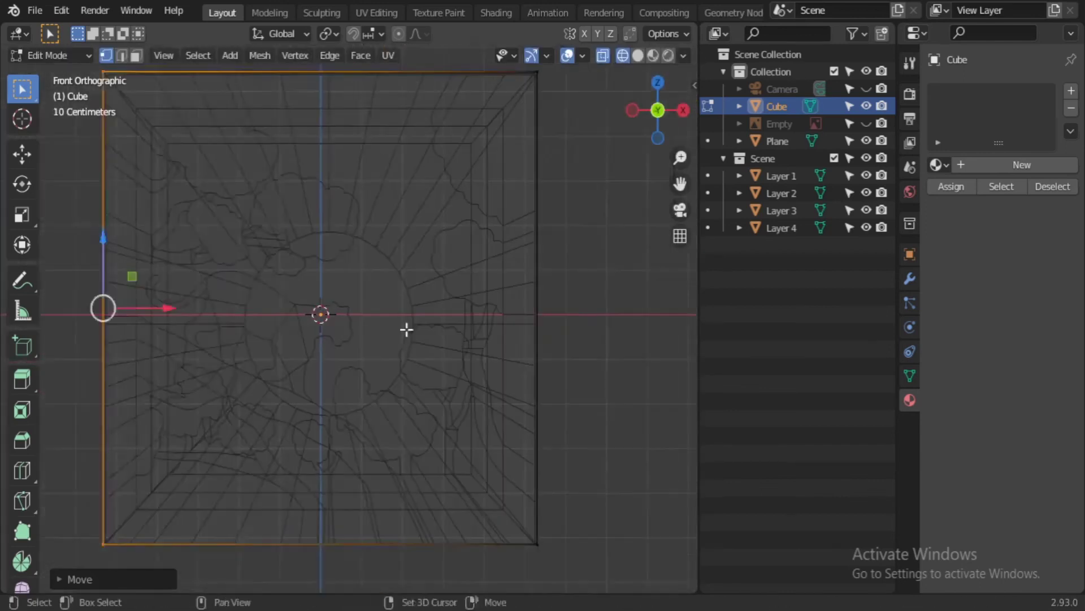
Step: Delete the cube's front and back faces to leave an open frame
left_click_drag(399, 90, 535, 520)
scroll(331, 443, "up", 5)
mouse_move(332, 443)
middle_mouse_down()
mouse_move(352, 402)
mouse_move(225, 439)
middle_mouse_up()
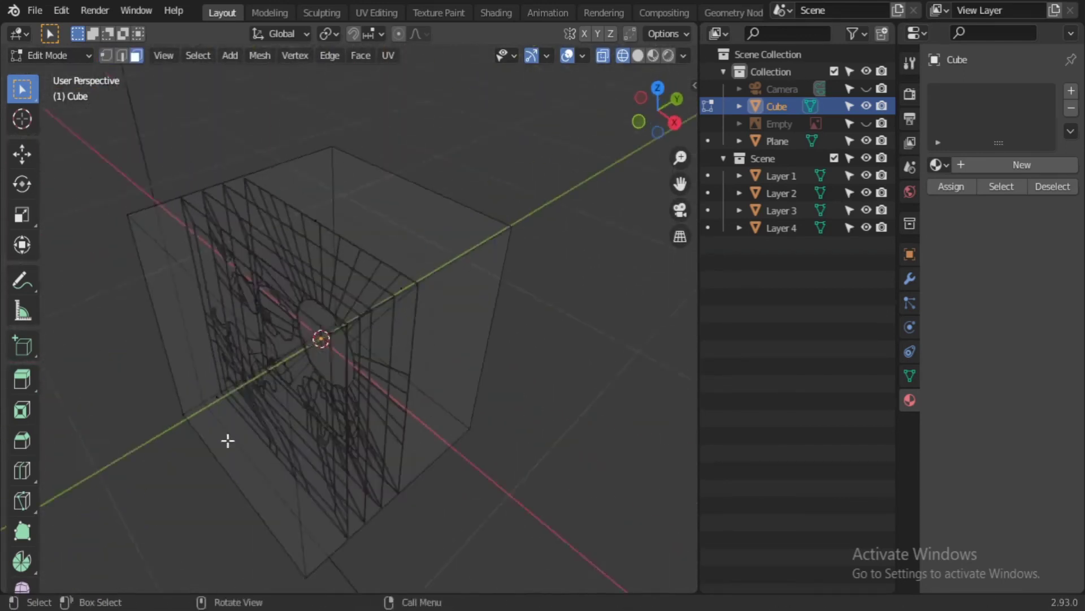
key("x")
left_click(161, 329)
left_click(638, 55)
mouse_move(362, 339)
middle_mouse_down()
mouse_move(386, 451)
mouse_move(402, 368)
middle_mouse_up()
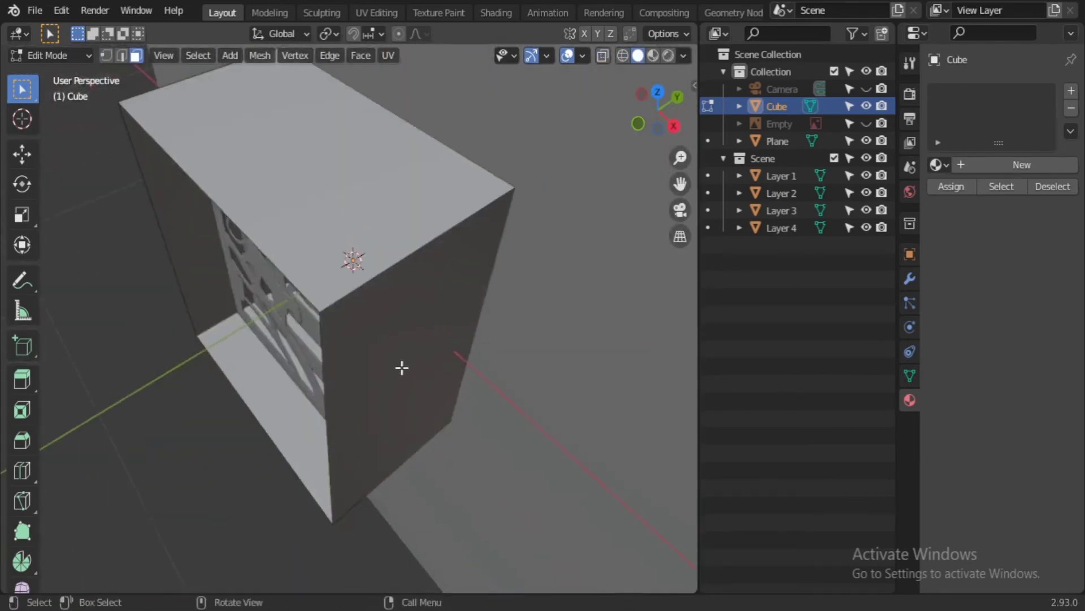
key("Tab")
Step: Orbit and inspect the framed artwork from the right side
middle_click_drag(420, 237, 476, 141)
scroll(577, 413, "up", 3)
scroll(576, 413, "down", 3)
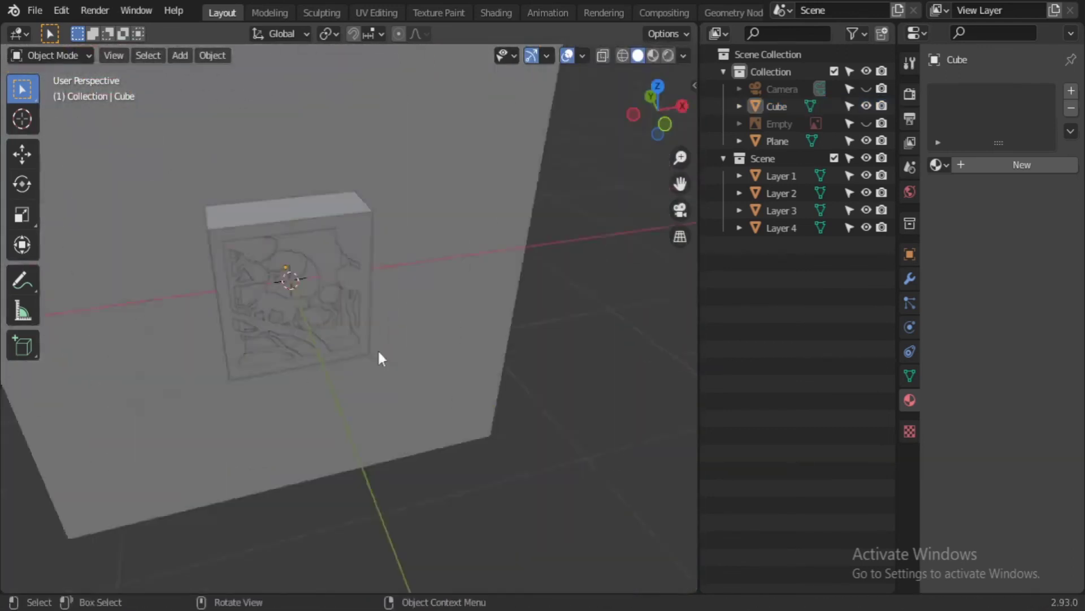
key("KP_3")
scroll(395, 373, "up", 1)
scroll(495, 372, "up", 4)
scroll(567, 277, "down", 2)
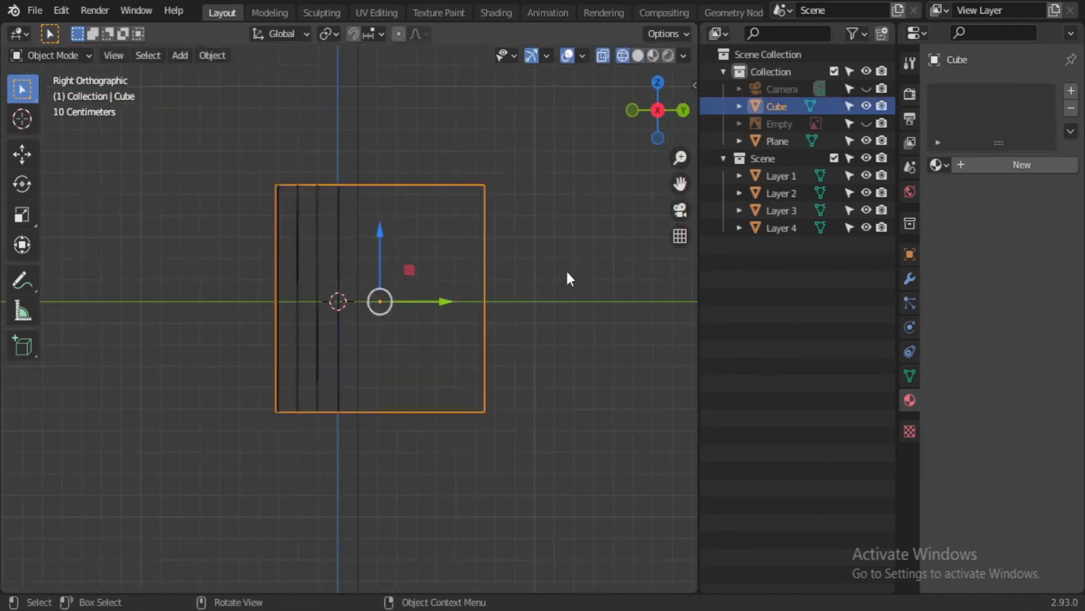
Step: Recheck the frame in Edit Mode with X-ray on, then return to Object Mode
key("Tab")
middle_click_drag(437, 303, 442, 497)
left_click(602, 57)
key("Tab")
scroll(347, 364, "down", 2)
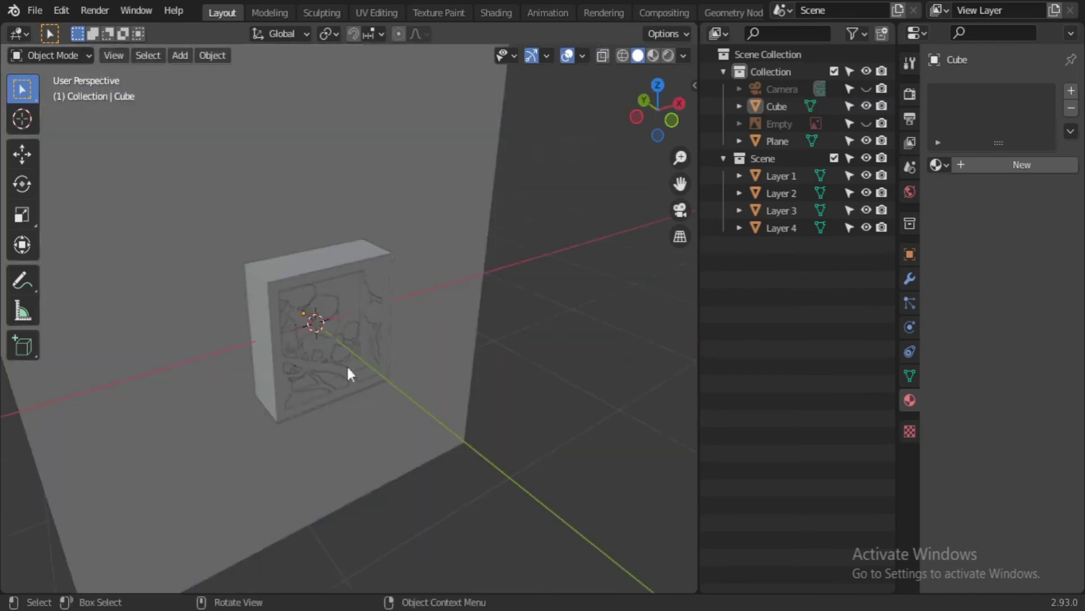
middle_click_drag(347, 364, 286, 337)
key("KP_3")
mouse_move(357, 312)
middle_mouse_down()
mouse_move(329, 371)
mouse_move(427, 347)
mouse_move(320, 409)
middle_mouse_up()
Step: Delete the old camera and add a new one
scroll(320, 408, "down", 3)
left_click(781, 88)
key("x")
key("shift+a")
left_click(448, 513)
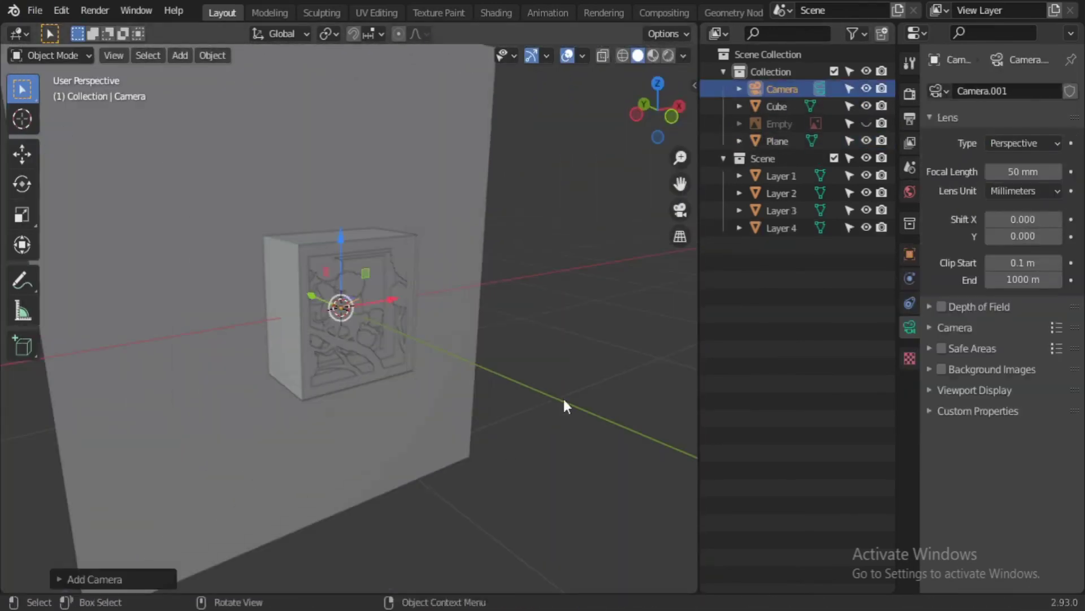
Step: Split off a second viewport showing the camera's view
left_click_drag(700, 396, 408, 396)
key("shift+F5")
key("KP_0")
key("KP_7")
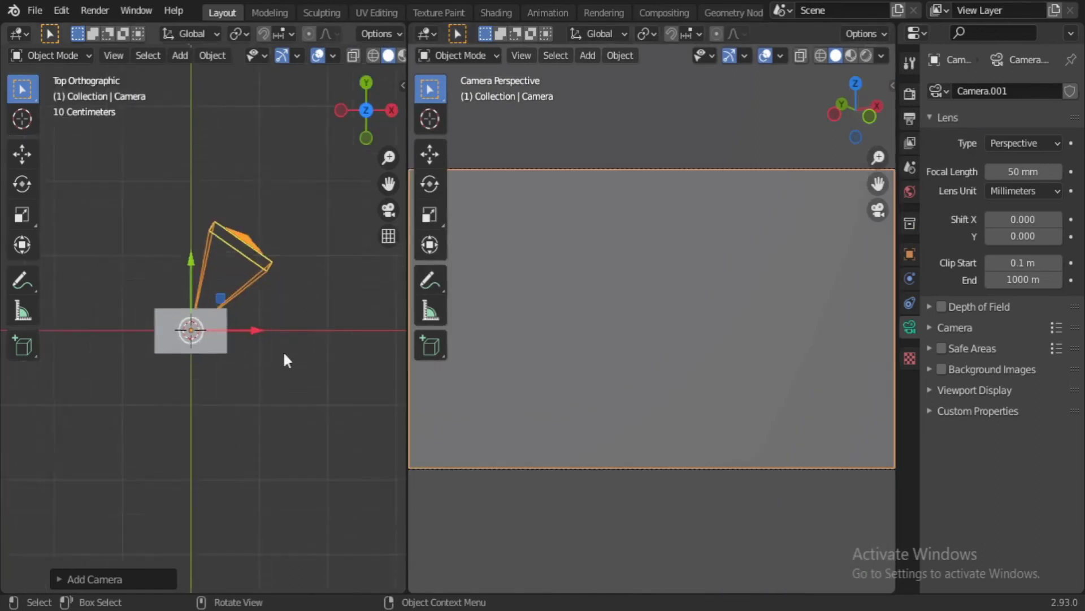
Step: Reset the camera's rotation and location, tilt it 90° on X and move it back
key("alt+r")
key("alt+g")
type("rx")
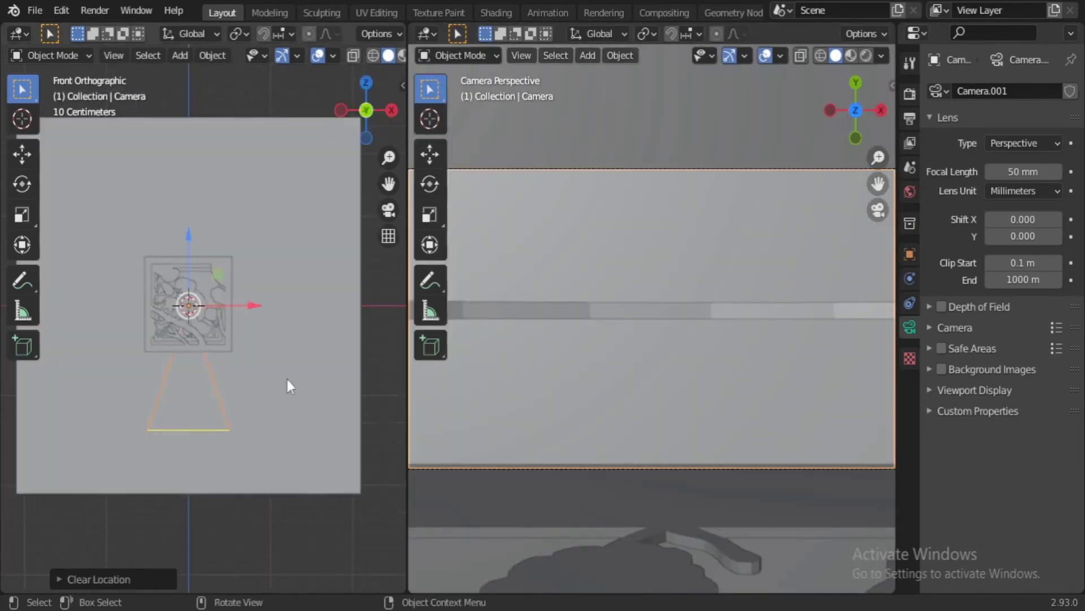
type("90")
key("Return")
key("g")
left_click(249, 431)
Step: Centre the camera on the framed artwork from the front view
key("KP_1")
key("KP_Decimal")
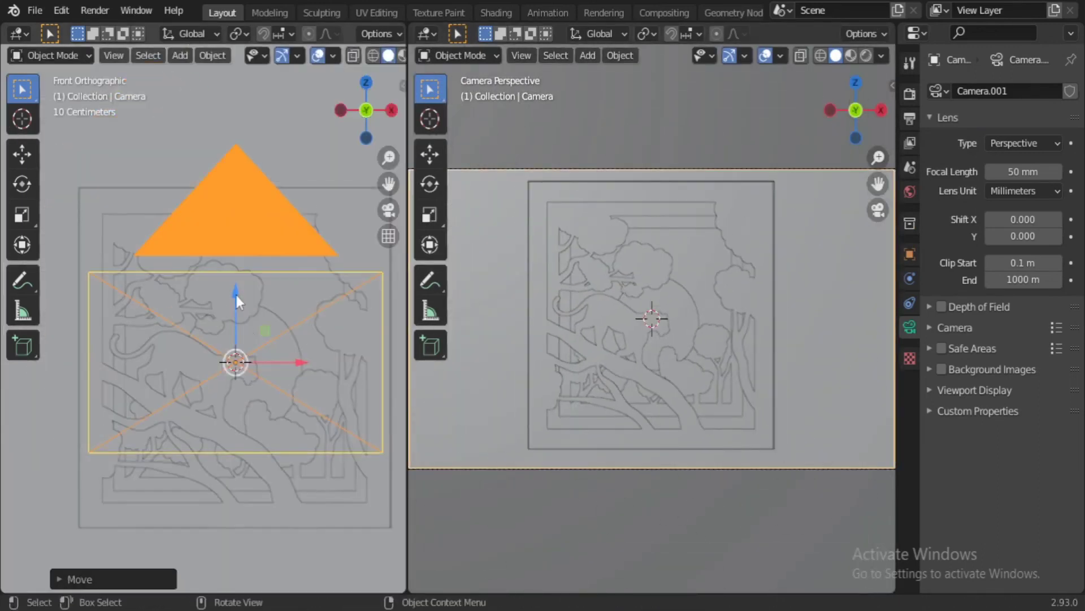
key("g")
left_click(240, 284)
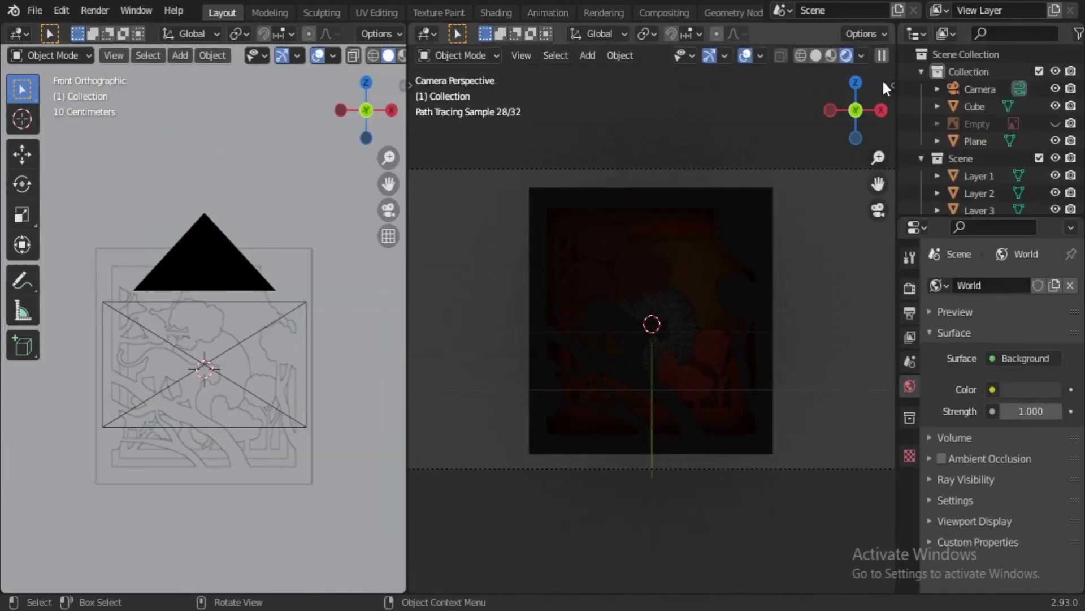
Step: From the right-side view, add an area light rotated 90° about X
scroll(983, 123, "up", 4)
key("KP_3")
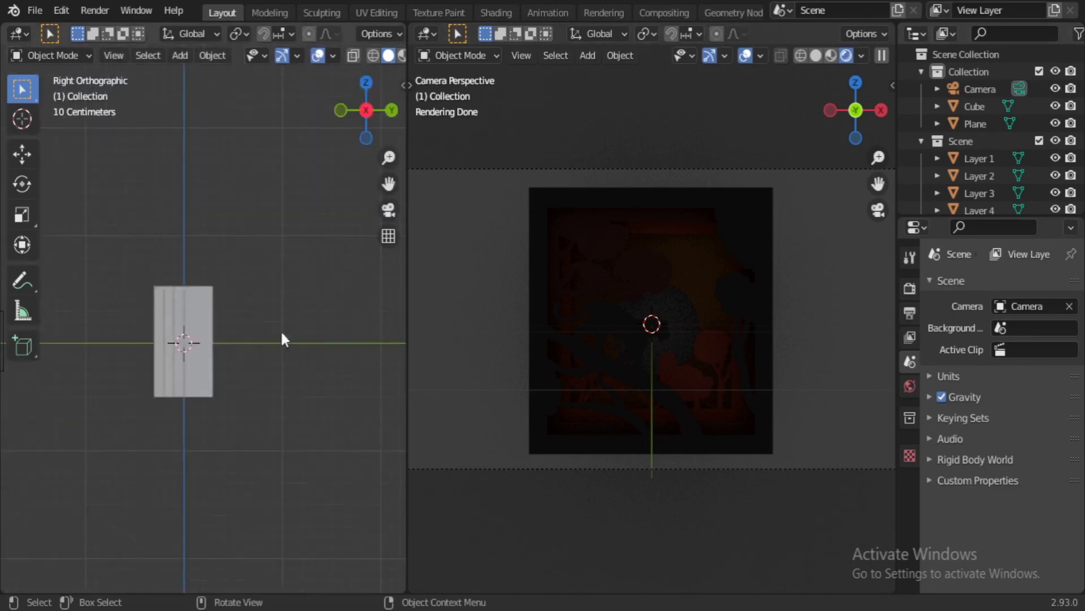
scroll(280, 350, "up", 3)
key("shift+a")
left_click(313, 409)
type("rx")
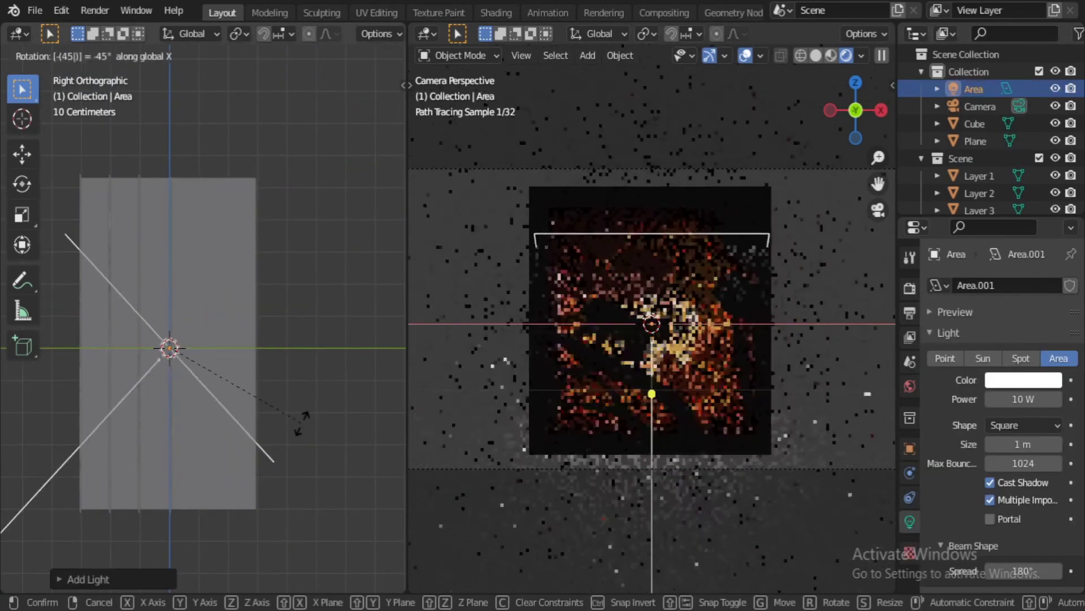
type("90")
key("Return")
Step: Move the area light along the Y axis and scale it up from the front view
key("g")
key("y")
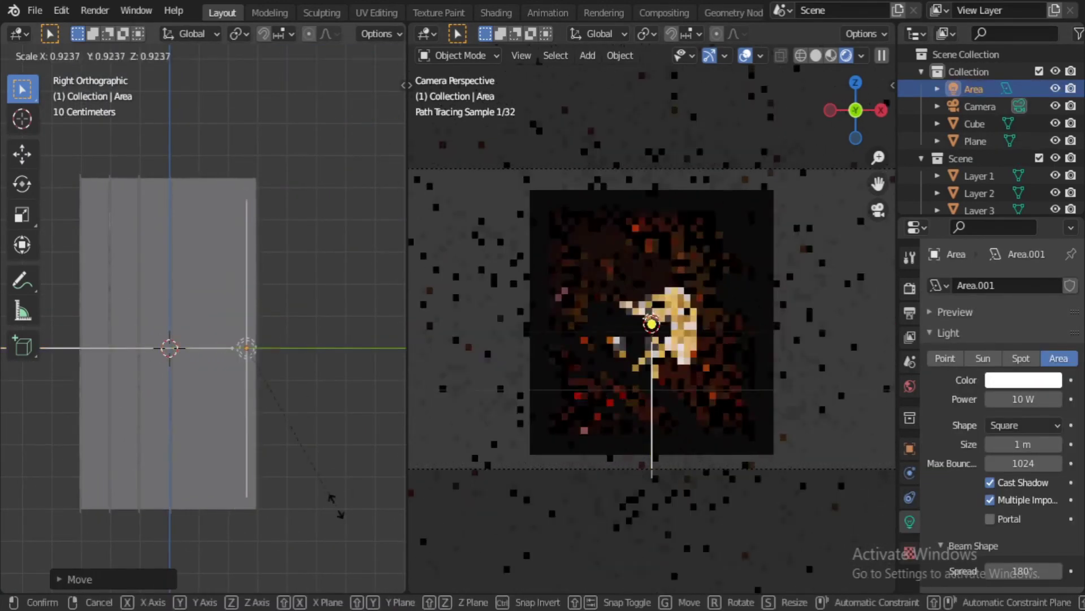
key("Return")
key("KP_1")
key("s")
left_click(350, 474)
Step: Tint the area light warm yellow and set its power to 1000 W
left_click(1024, 399)
type("500")
key("Return")
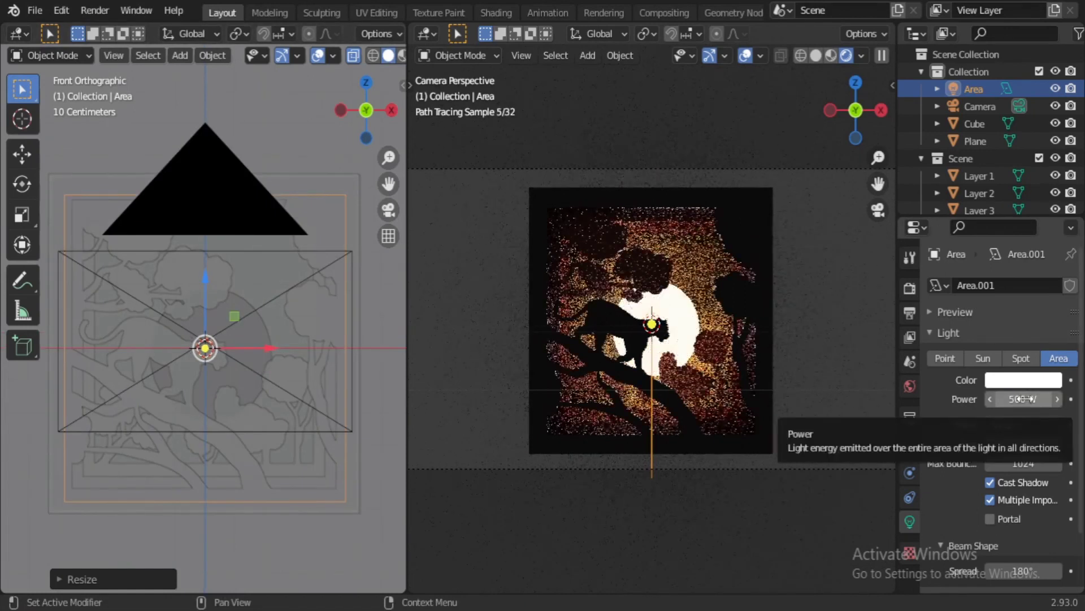
left_click(1024, 380)
mouse_move(971, 229)
left_mouse_down()
mouse_move(942, 248)
mouse_move(966, 227)
left_mouse_up()
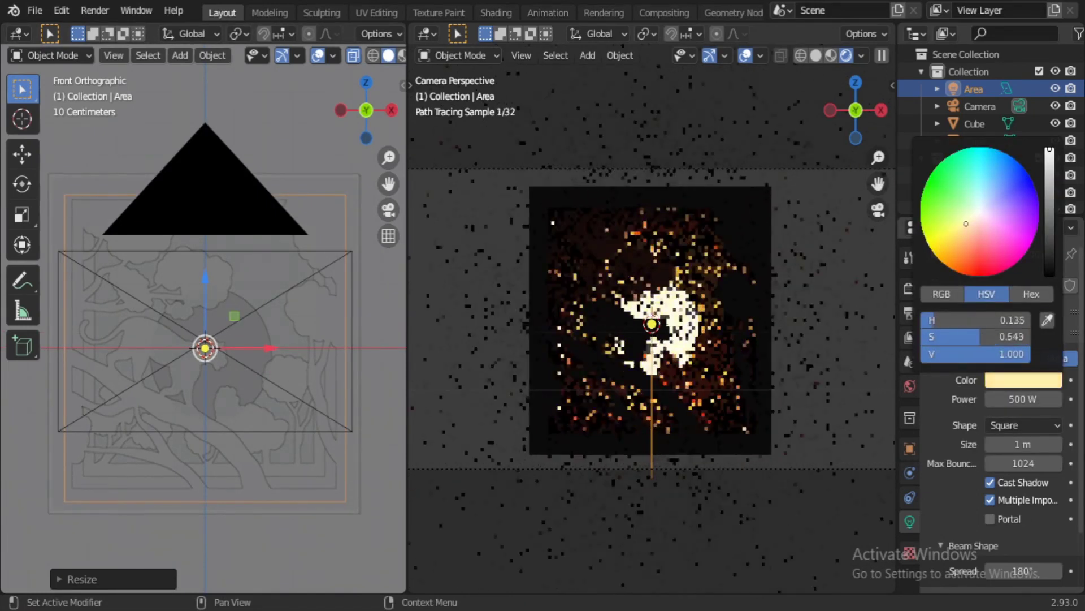
left_click(1023, 400)
type("1000")
key("Return")
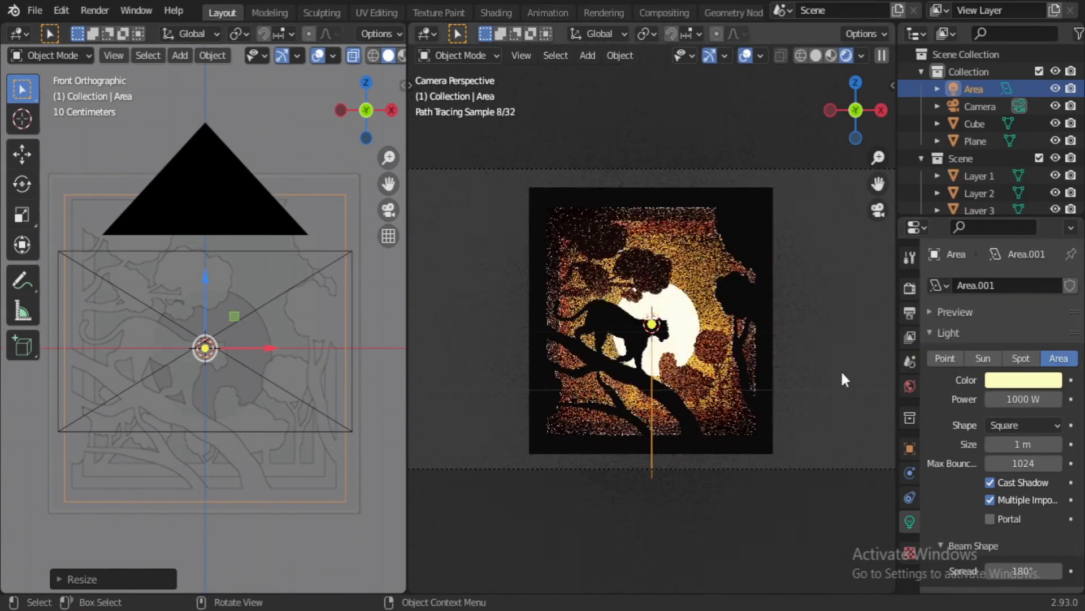
scroll(813, 331, "up", 3)
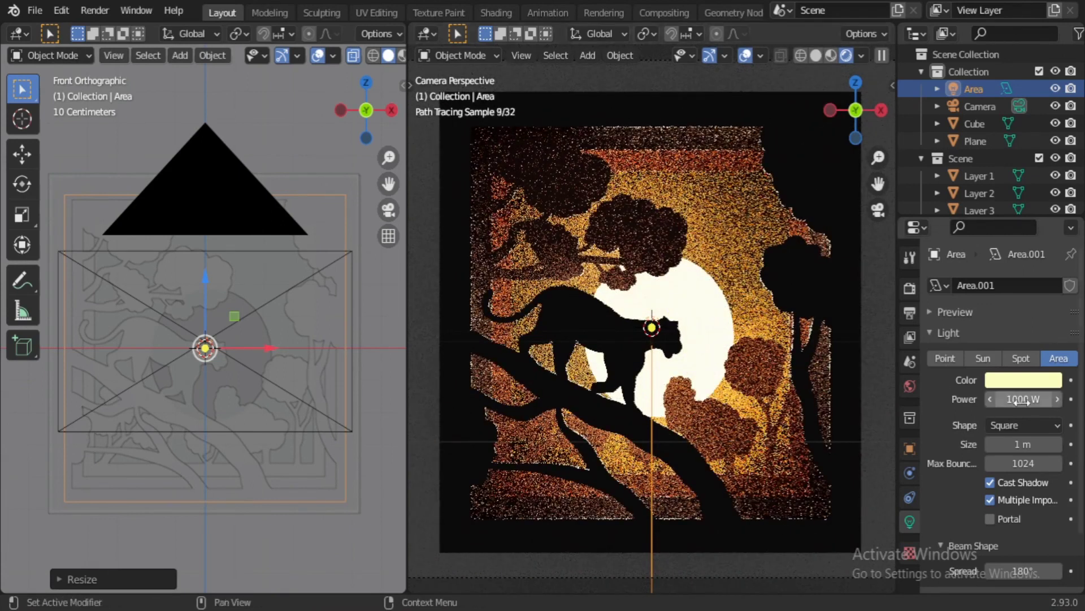
left_click_drag(1024, 399, 1001, 399)
Step: Set the render's Color Management Look to Very High Contrast
left_click(909, 258)
left_click(910, 289)
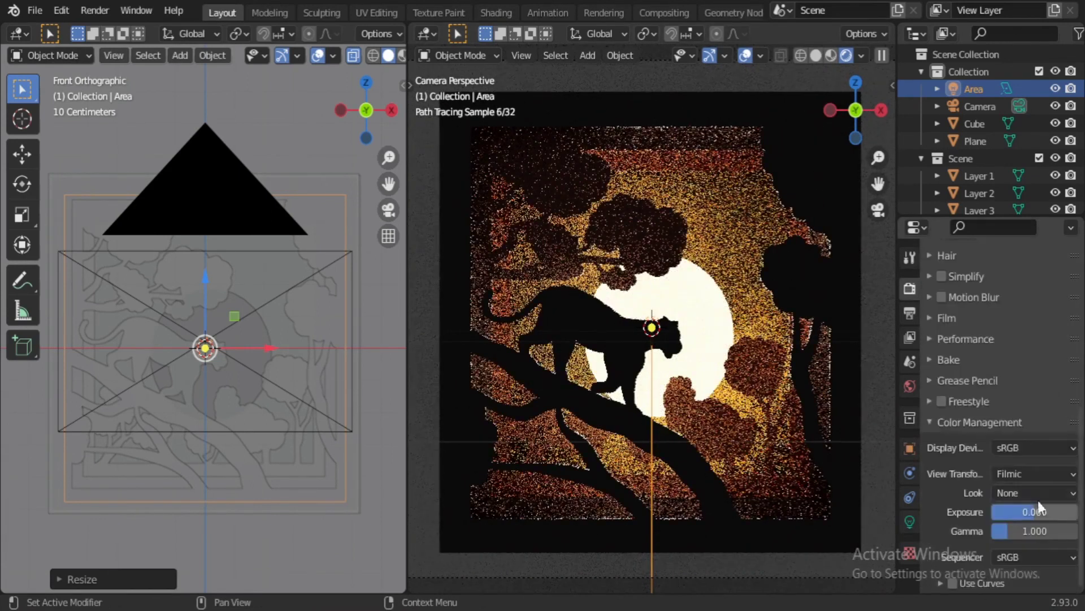
left_click(1034, 493)
left_click(1016, 443)
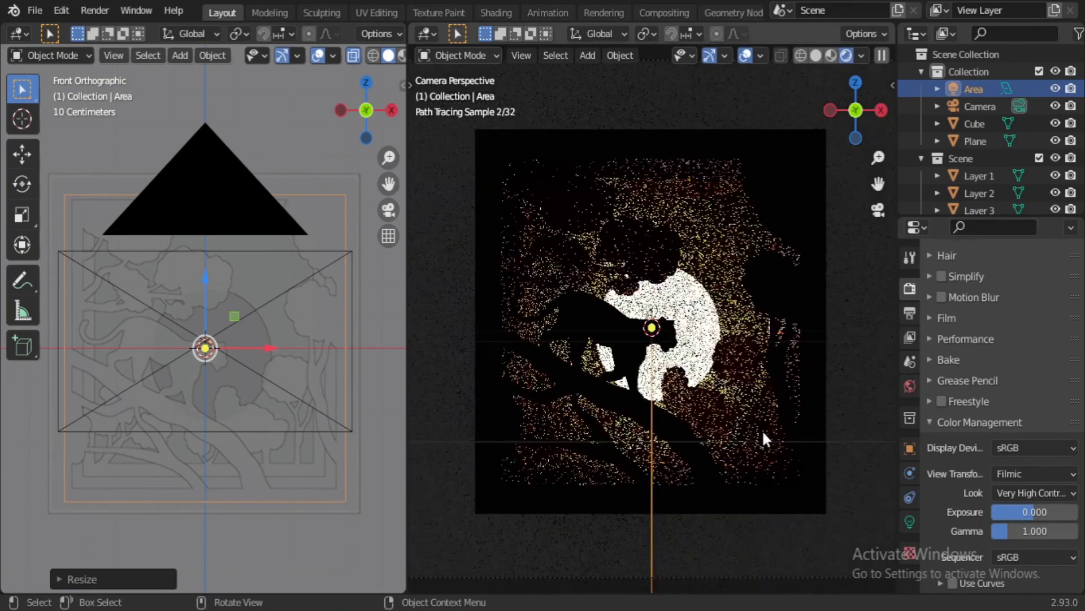